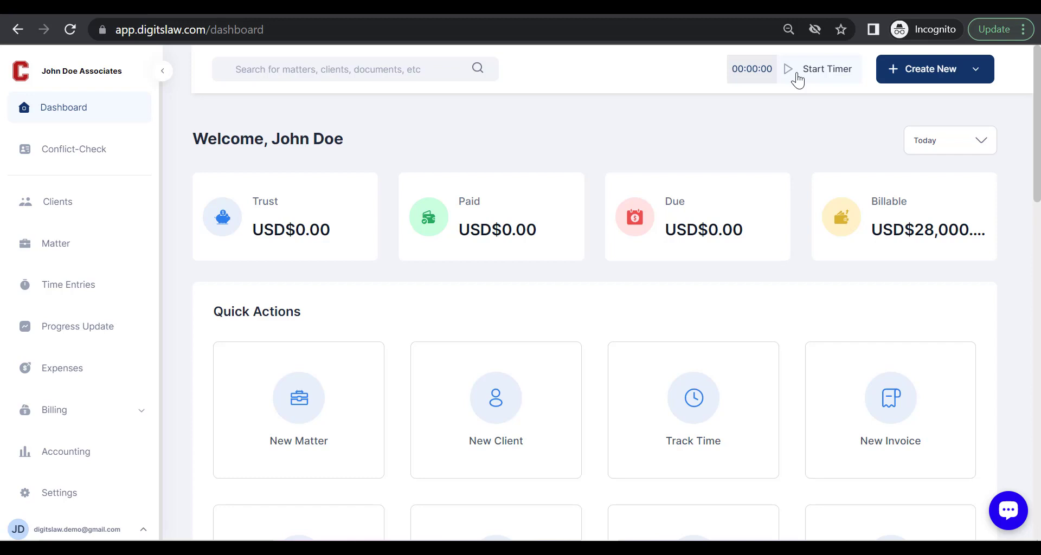
# Step: Record a short stretch of time with the timer, stop it, and review the time entry form it produces
pyautogui.click(797, 80)
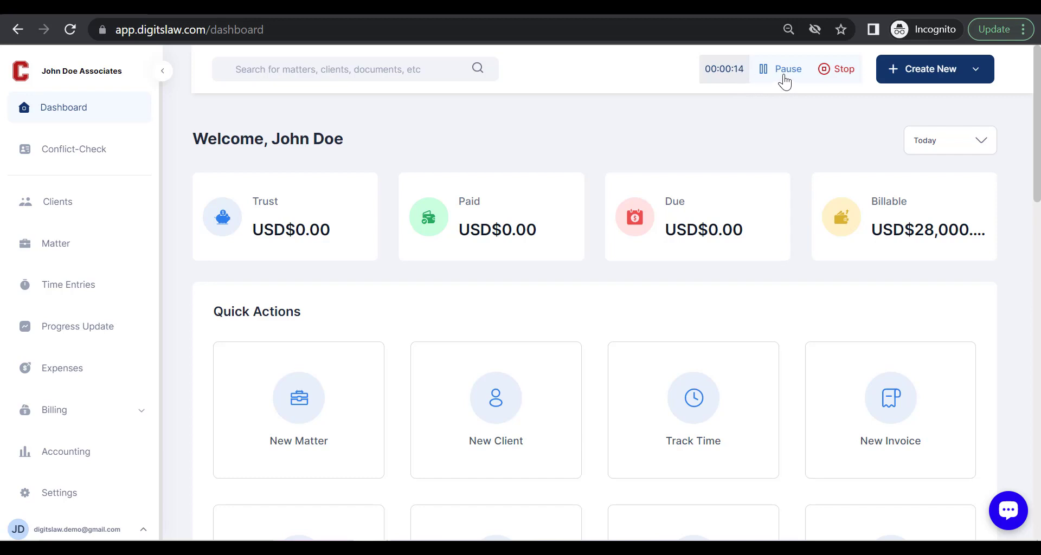
pyautogui.click(836, 78)
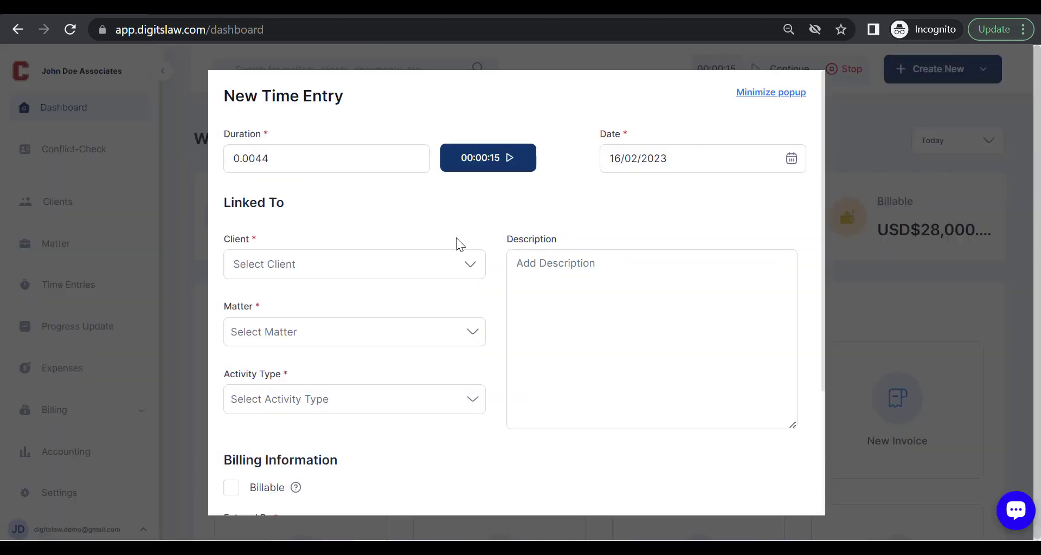
pyautogui.scroll(-1, 313, 221)
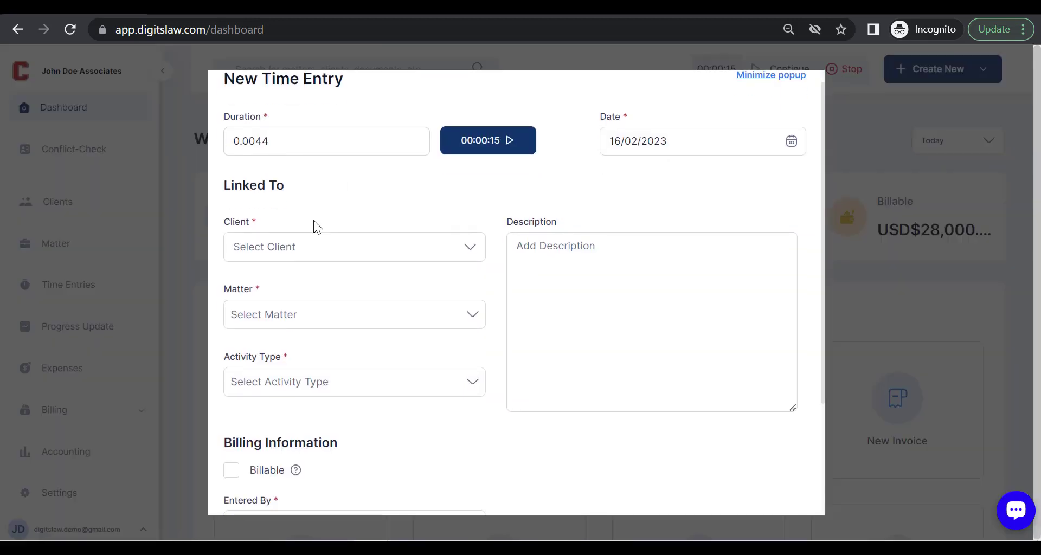
pyautogui.scroll(-2, 317, 251)
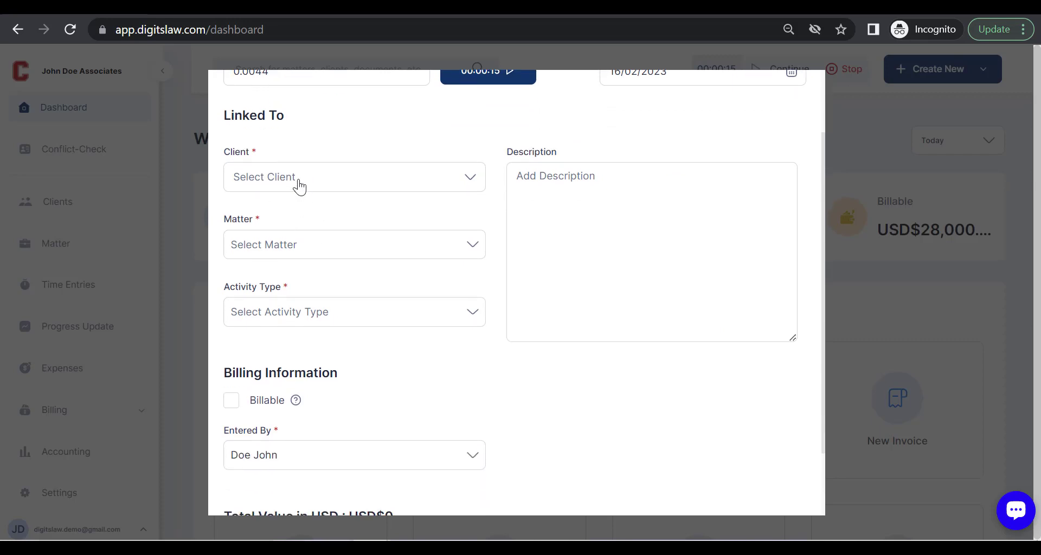
pyautogui.scroll(-1, 296, 247)
pyautogui.scroll(-1, 315, 298)
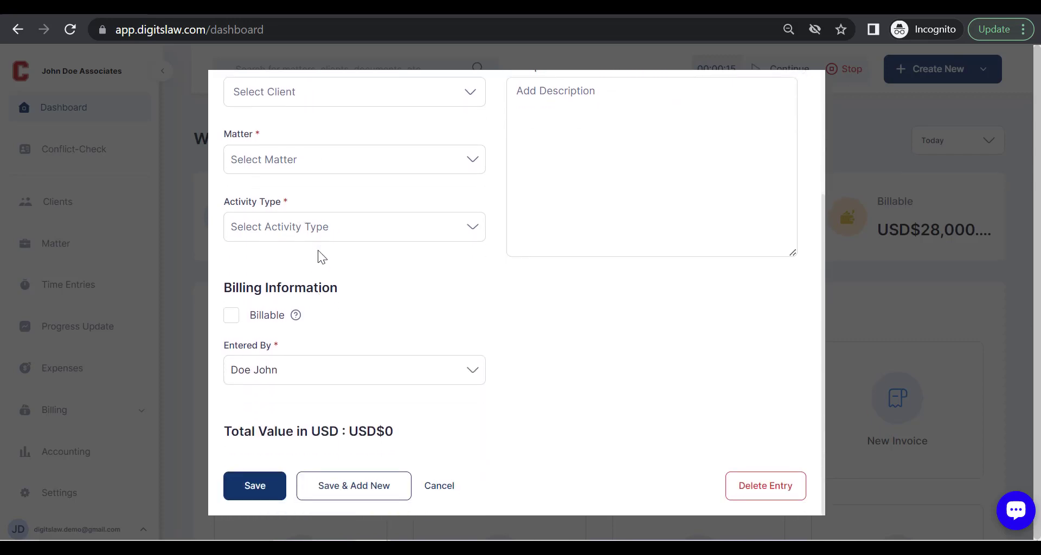
pyautogui.click(319, 233)
pyautogui.click(320, 235)
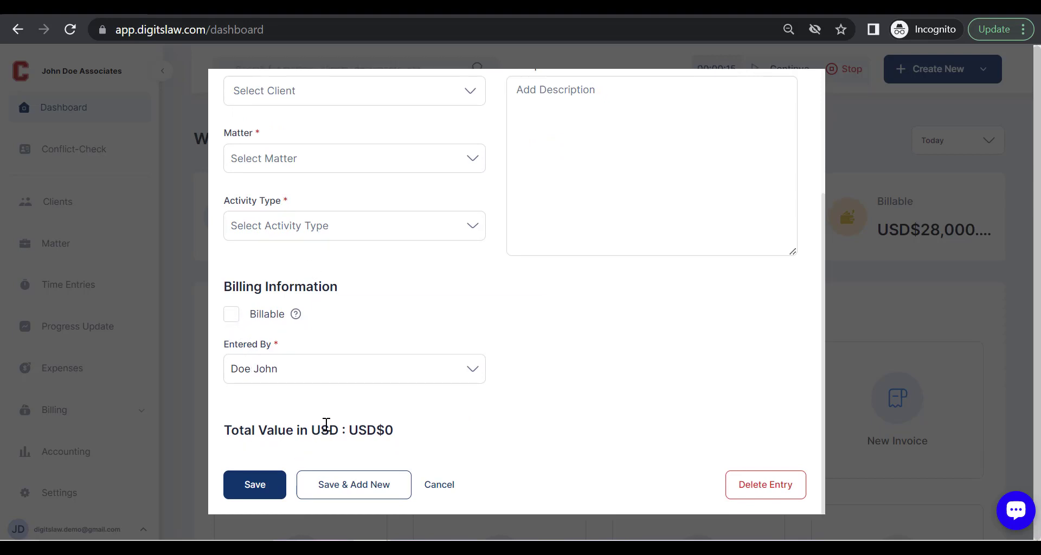
# Step: Delete the timer-based time entry without filling it in
pyautogui.click(776, 493)
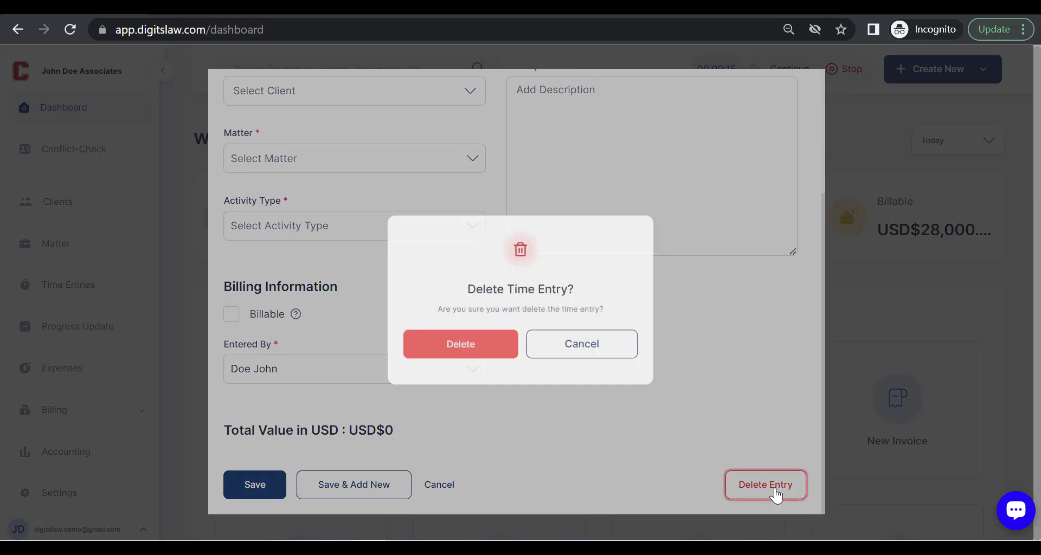
pyautogui.click(474, 346)
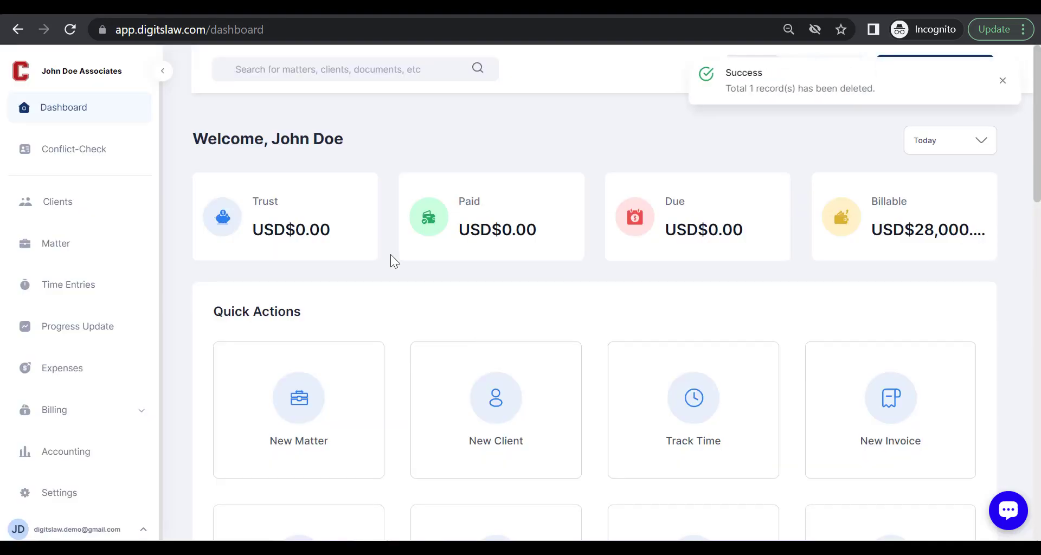
# Step: Start a new manual time entry from the Time Entries page
pyautogui.click(101, 288)
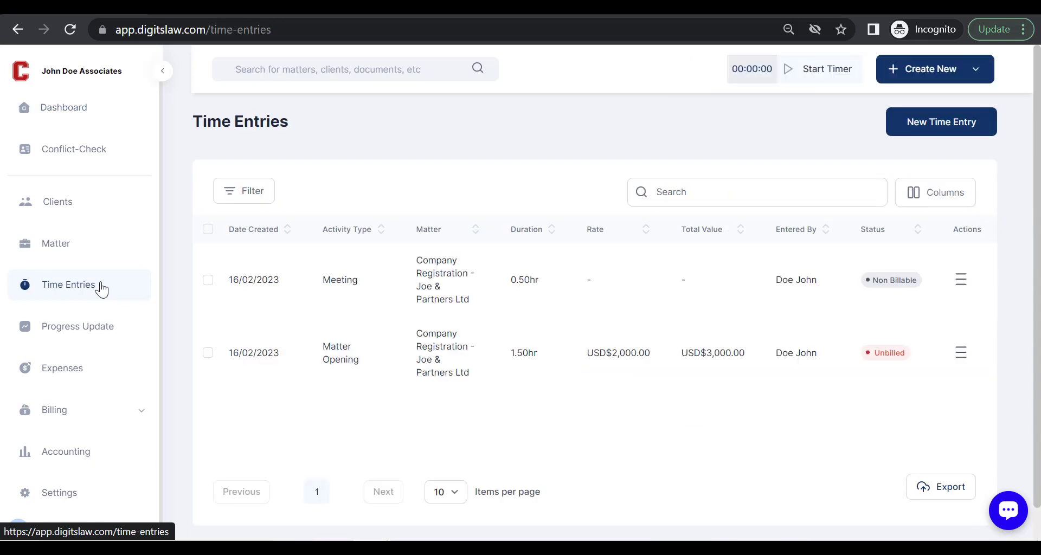
pyautogui.click(944, 80)
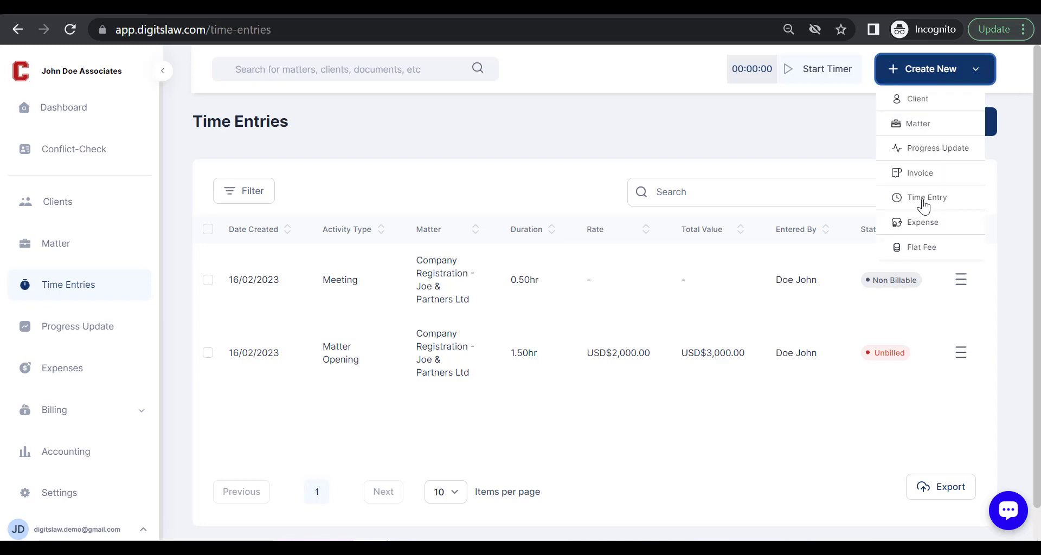
pyautogui.click(795, 126)
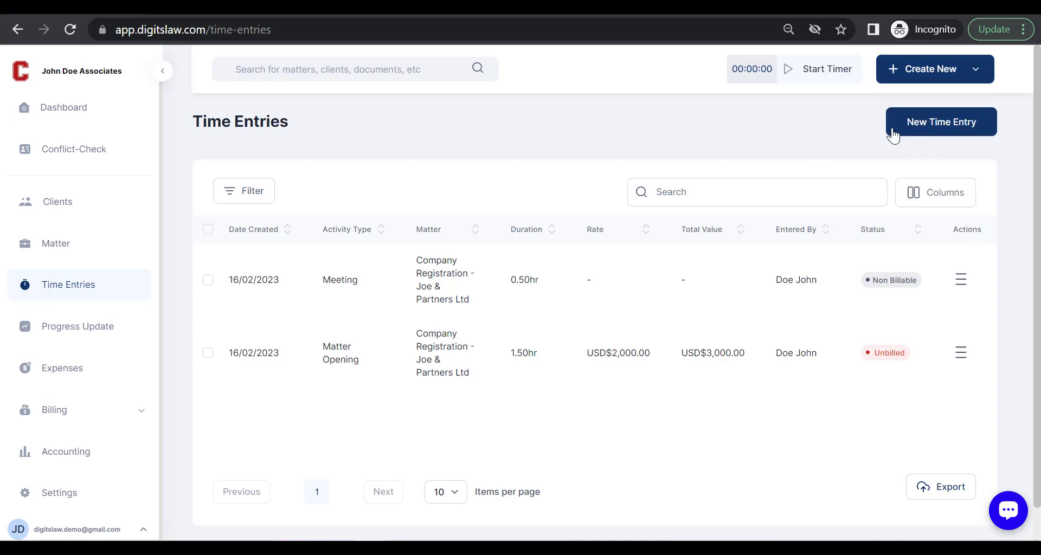
pyautogui.click(925, 133)
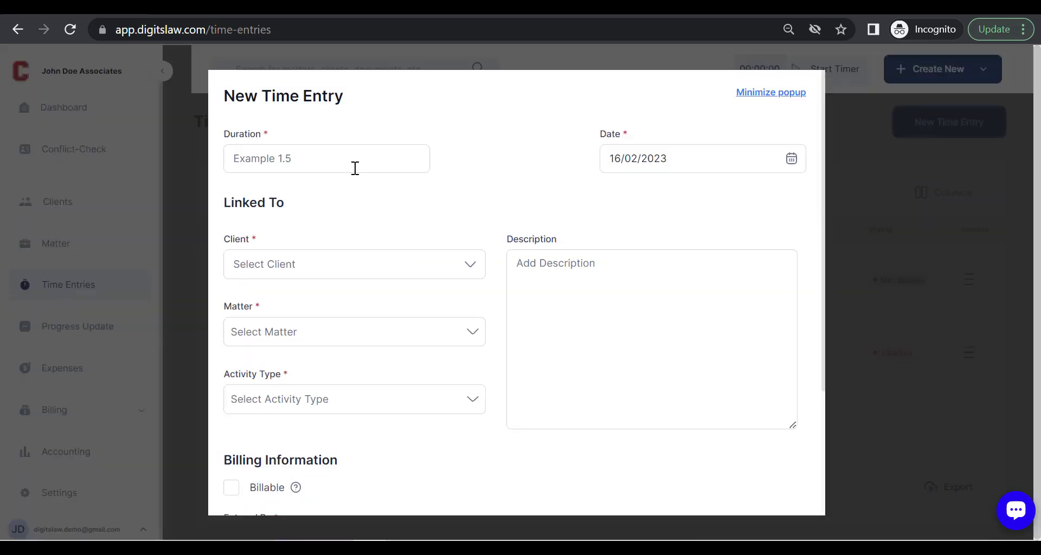
# Step: Look over the time entry form and set the duration to 10 hours
pyautogui.scroll(-1, 347, 173)
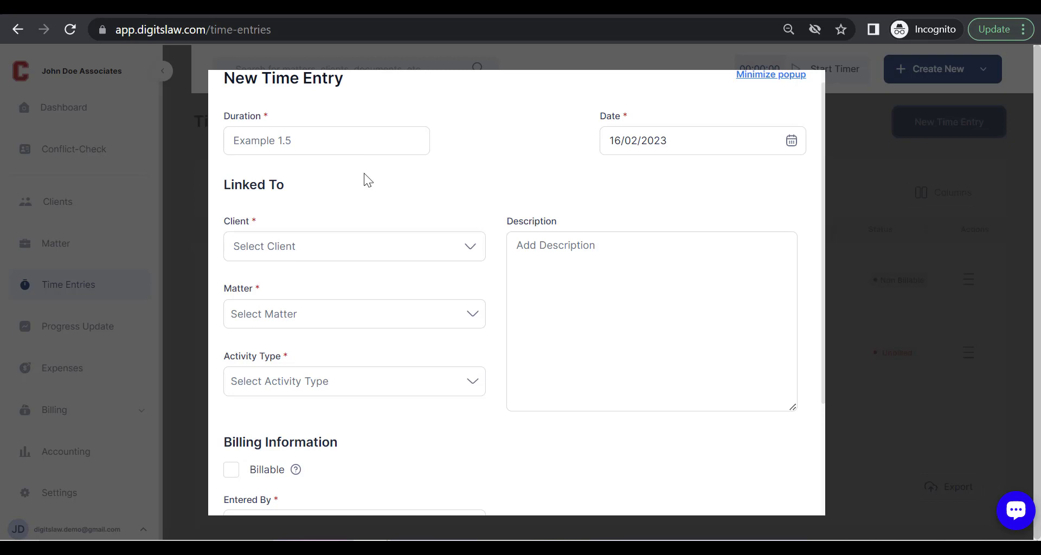
pyautogui.scroll(-1, 365, 174)
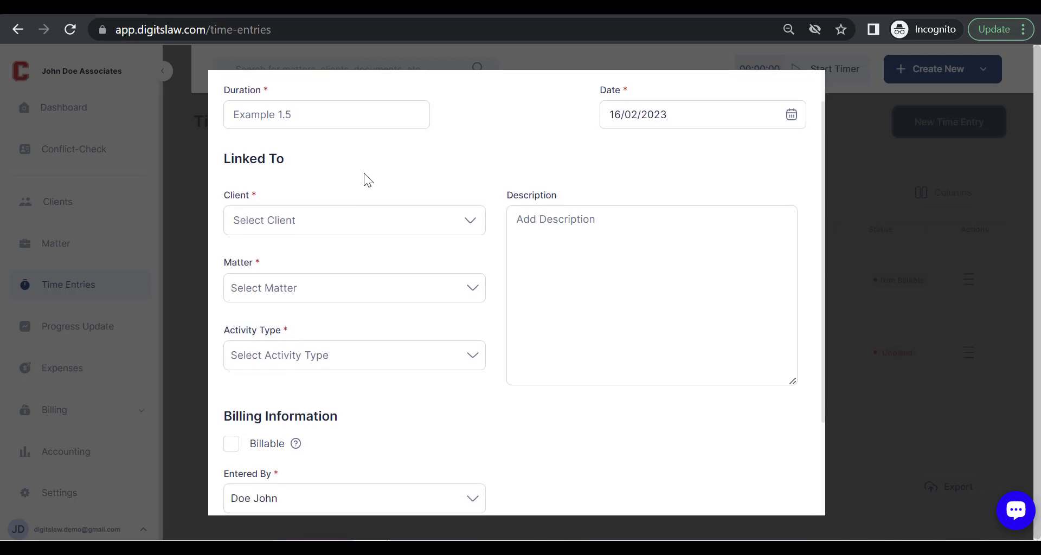
pyautogui.scroll(2, 364, 178)
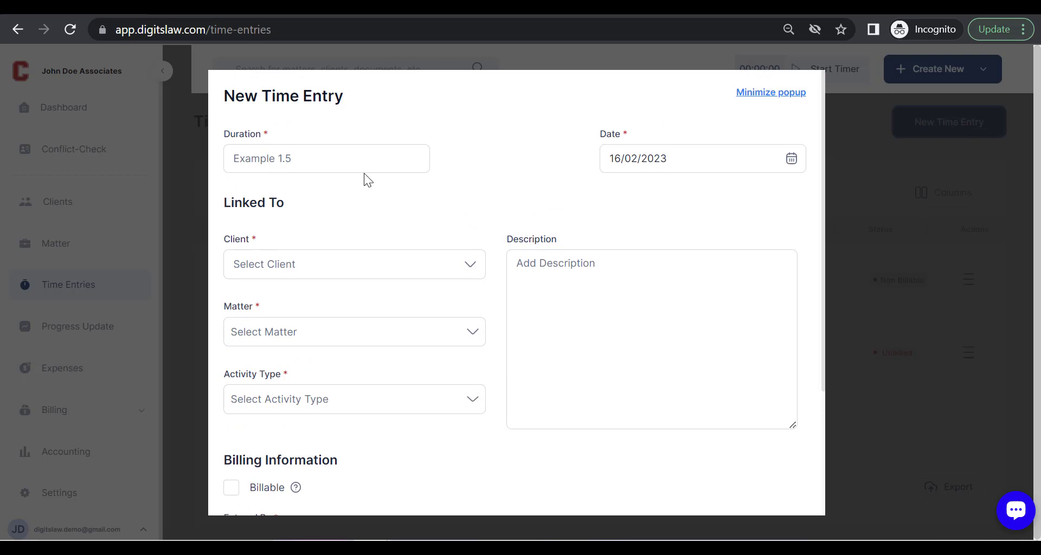
pyautogui.scroll(-1, 364, 174)
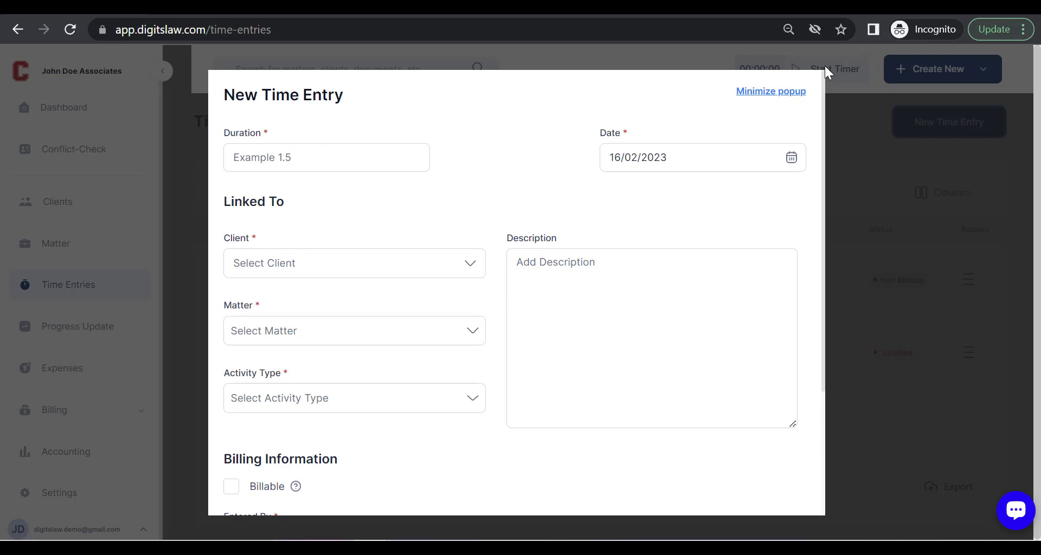
pyautogui.scroll(-1, 580, 216)
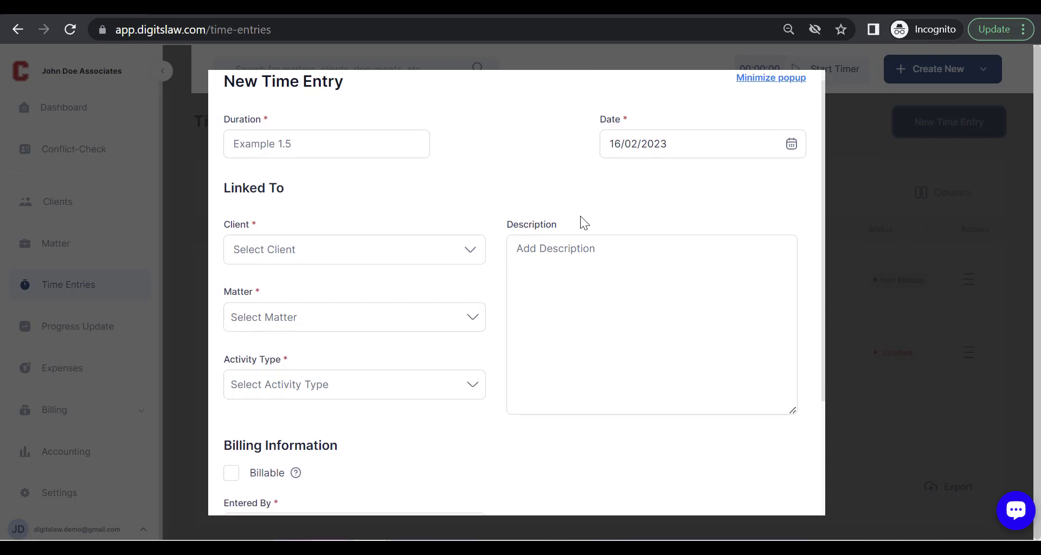
pyautogui.scroll(-1, 393, 143)
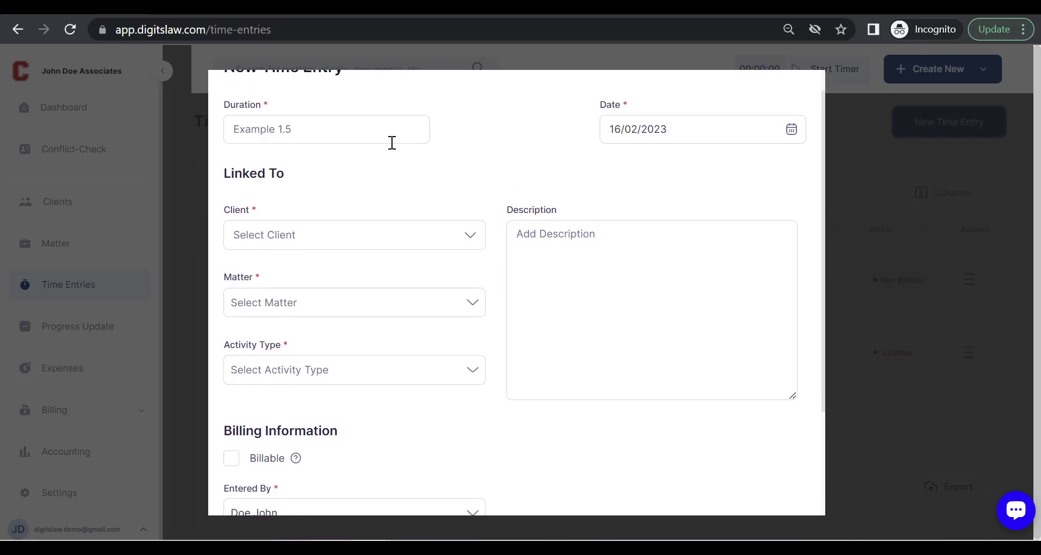
pyautogui.click(360, 136)
pyautogui.write('0')
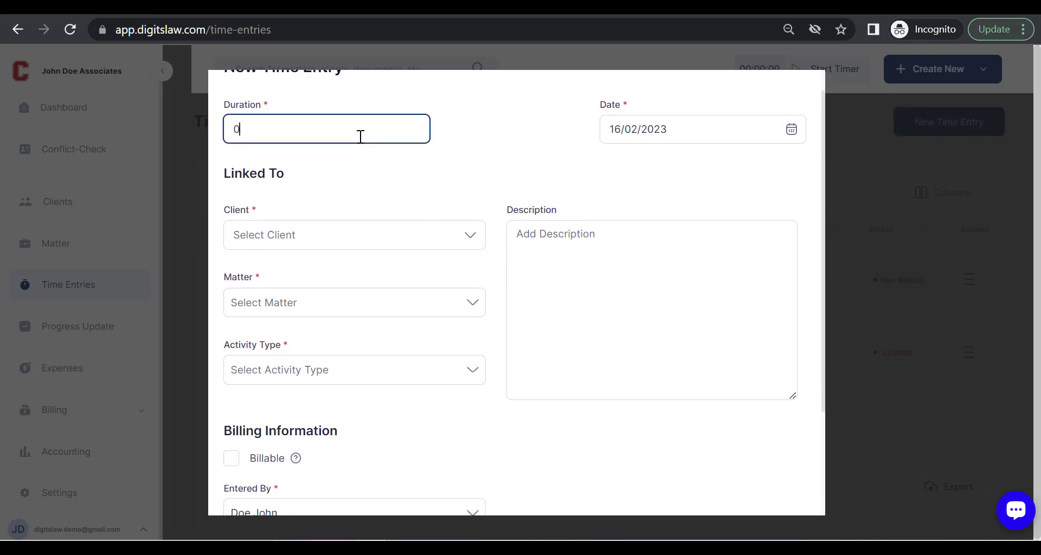
pyautogui.press('BackSpace')
pyautogui.write('10')
# Step: Link the time entry to the company client White Bright Inc and its immigration TN Visa matter
pyautogui.scroll(-2, 361, 138)
pyautogui.click(356, 145)
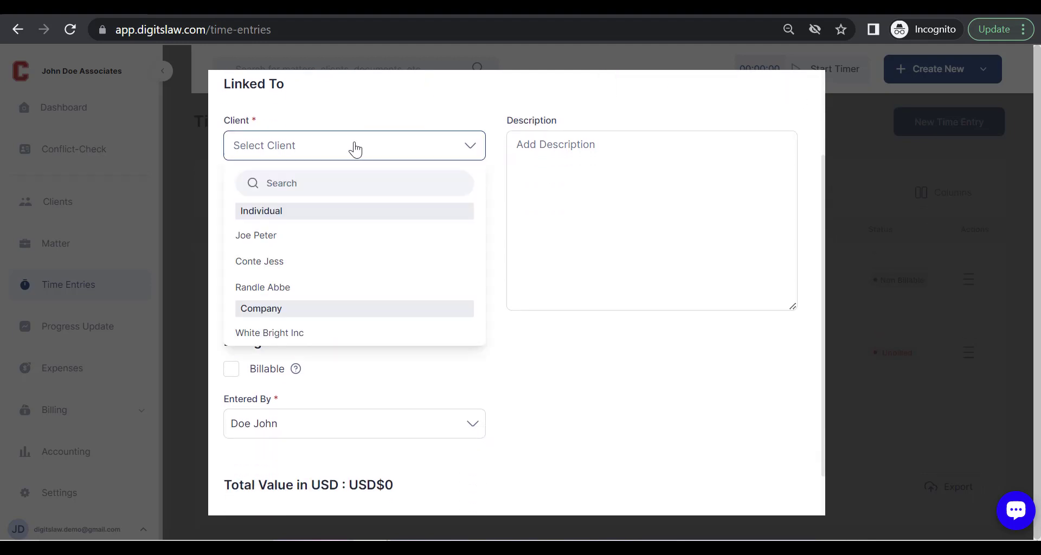
pyautogui.click(304, 287)
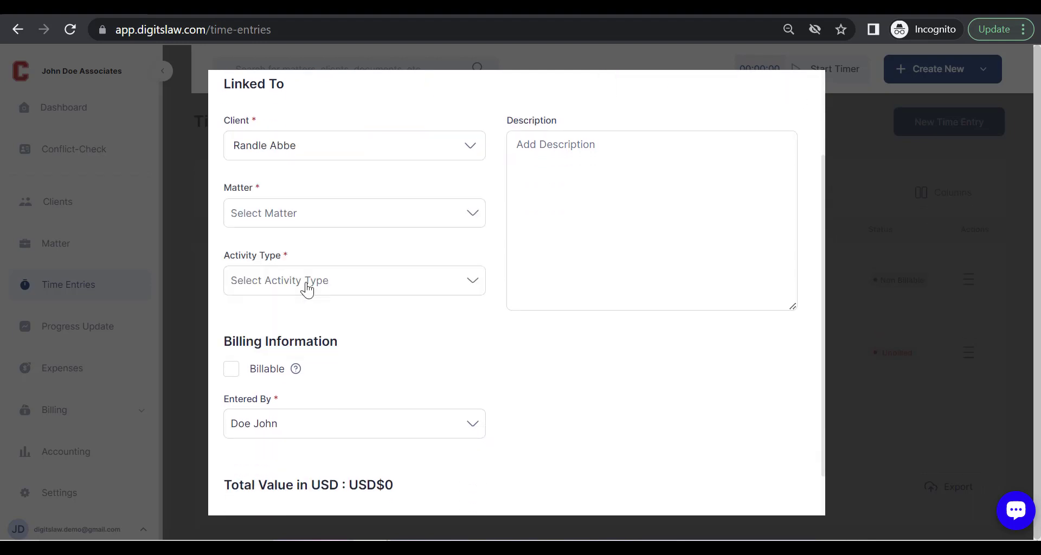
pyautogui.click(335, 154)
pyautogui.click(301, 331)
pyautogui.click(304, 223)
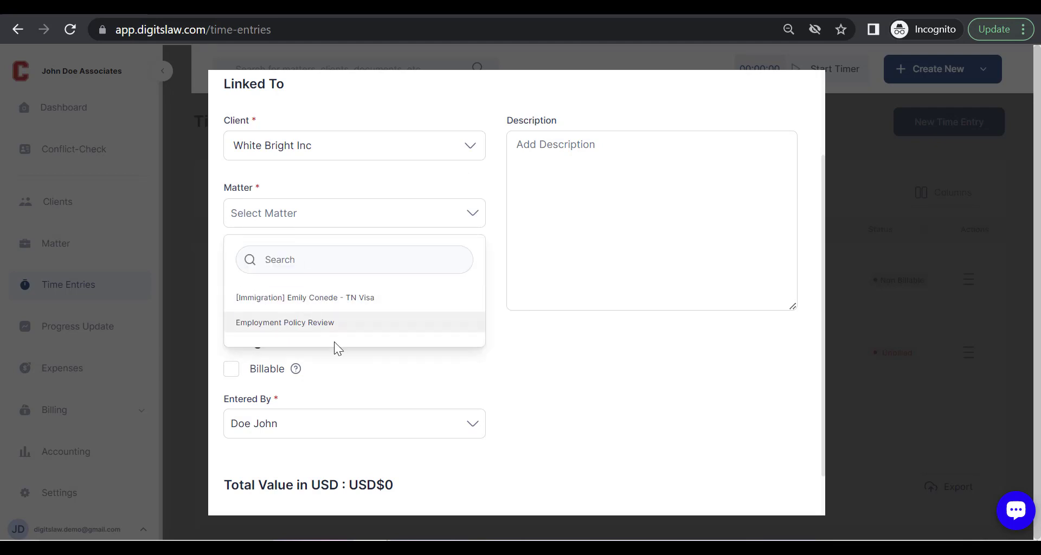
pyautogui.click(315, 301)
# Step: Search the activity types for "open" and set the entry's activity type to Matter Opening
pyautogui.scroll(-1, 314, 261)
pyautogui.click(315, 221)
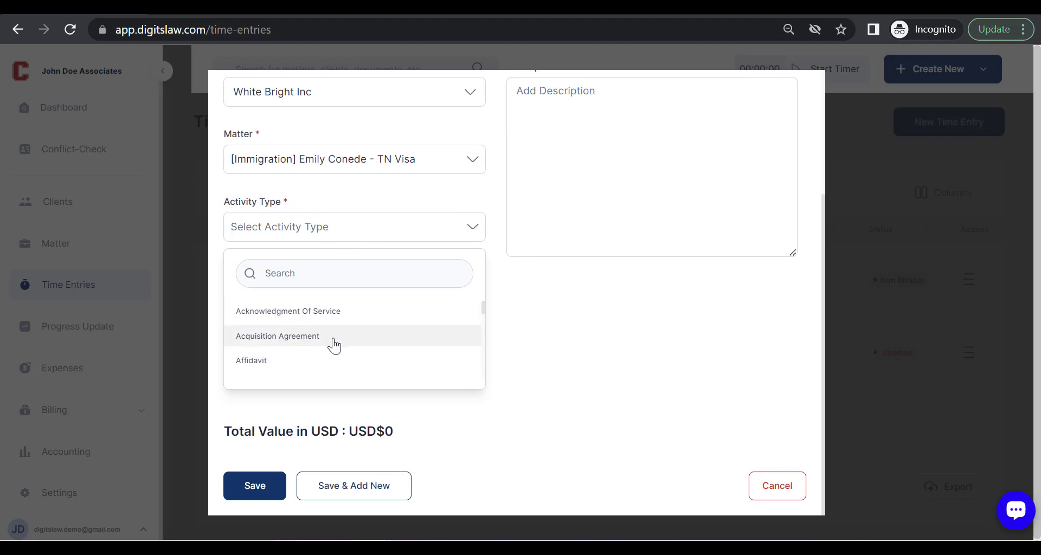
pyautogui.scroll(-2, 330, 360)
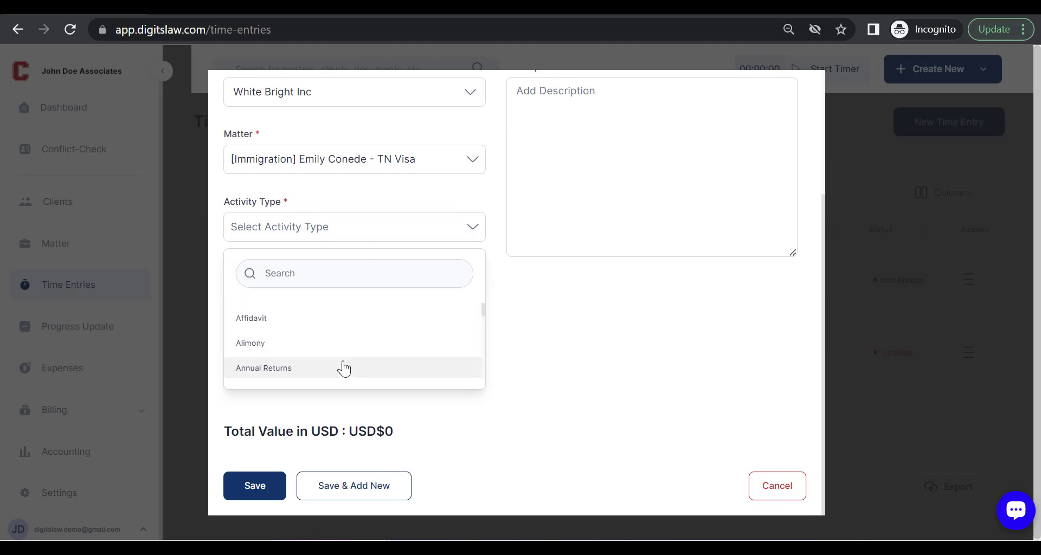
pyautogui.scroll(-1, 339, 364)
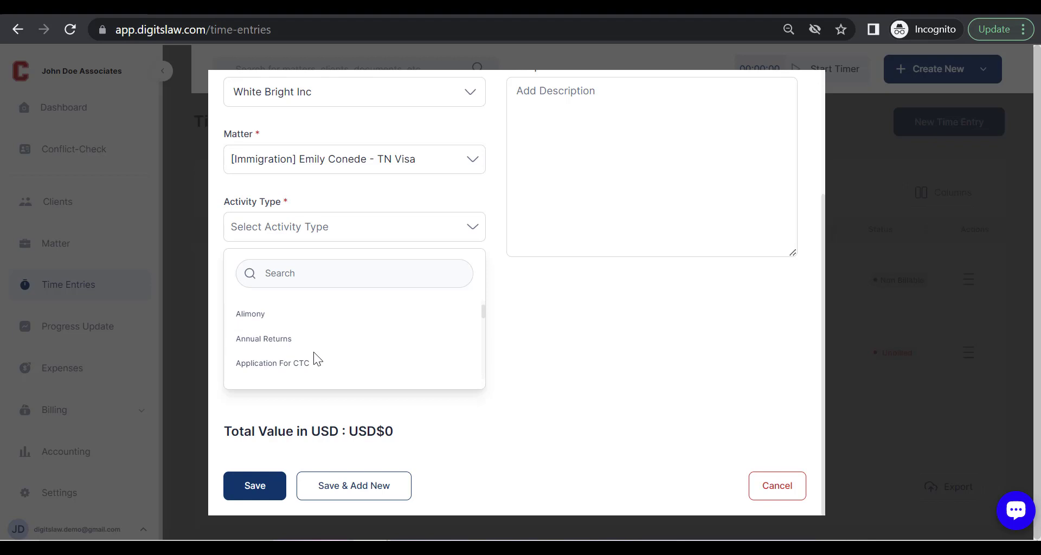
pyautogui.click(306, 276)
pyautogui.write('open')
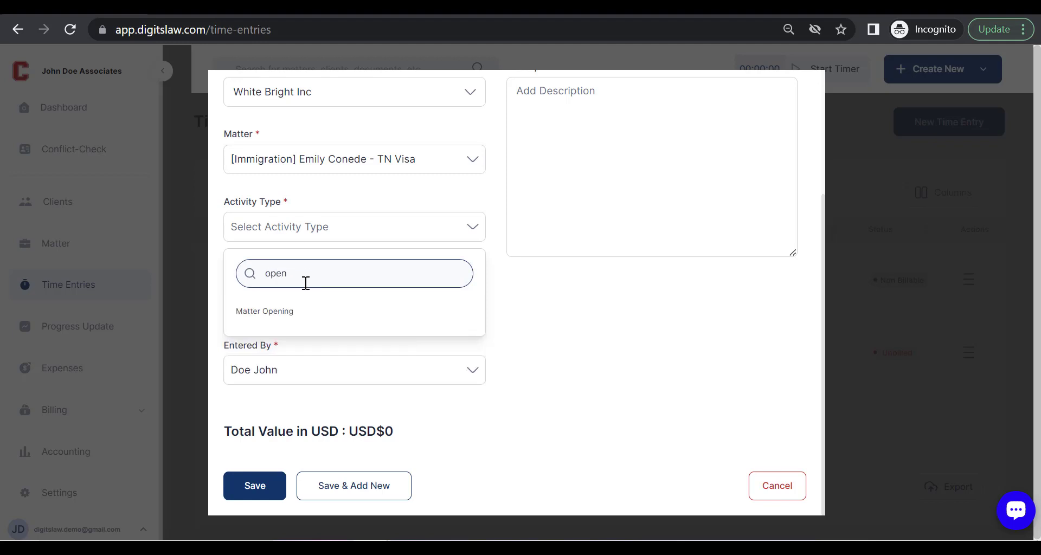
pyautogui.click(303, 316)
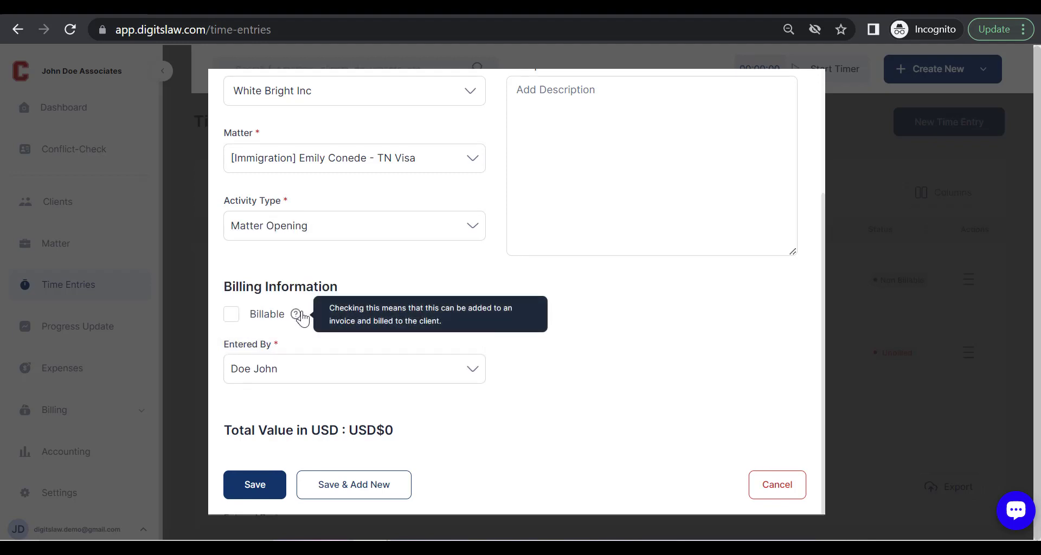
# Step: Mark the time entry as billable and set its rate to USD 100
pyautogui.click(228, 323)
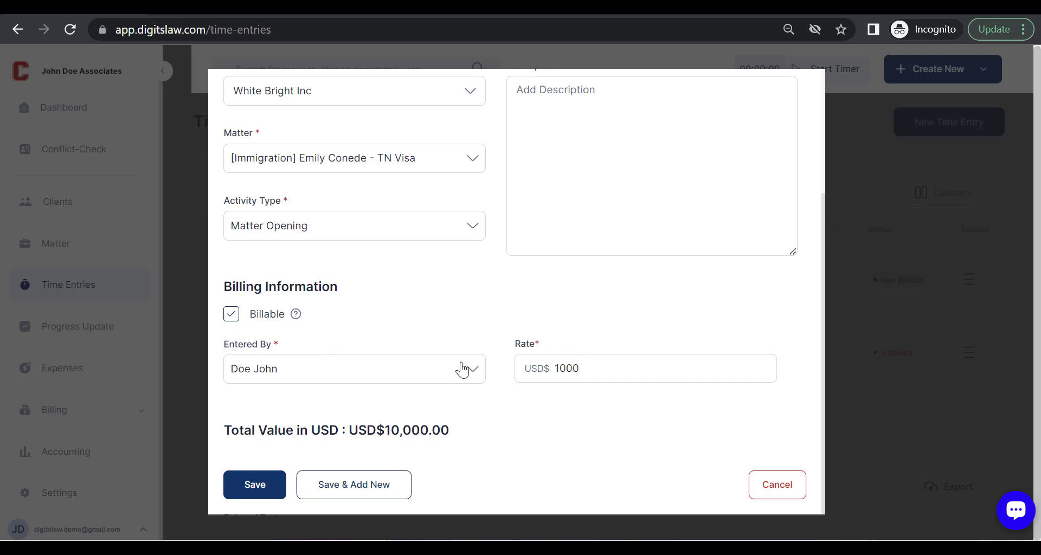
pyautogui.moveTo(567, 368); pyautogui.dragTo(598, 371)
pyautogui.write('0')
# Step: Review the completed time entry from duration to total value and save it
pyautogui.scroll(3, 554, 420)
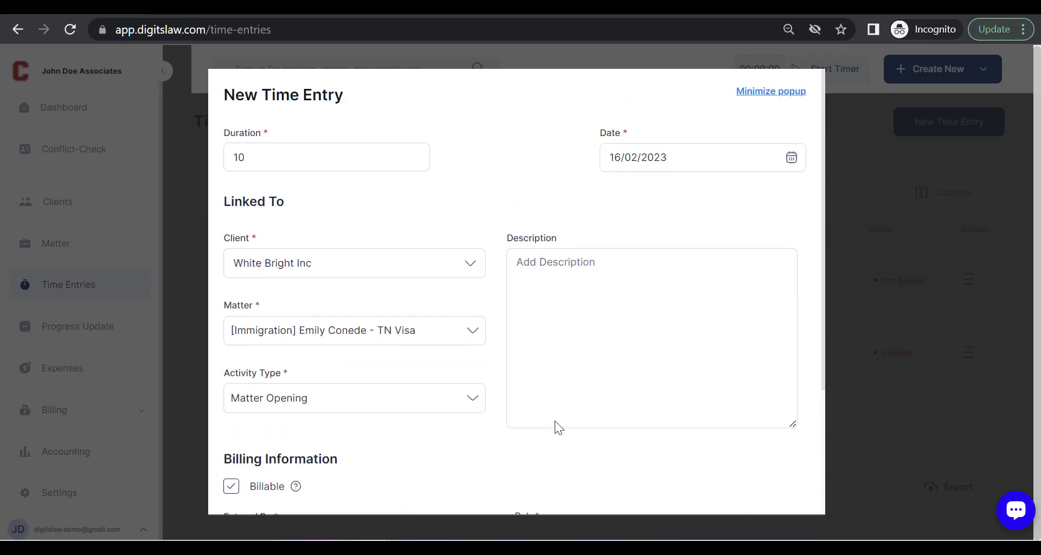
pyautogui.scroll(-3, 553, 330)
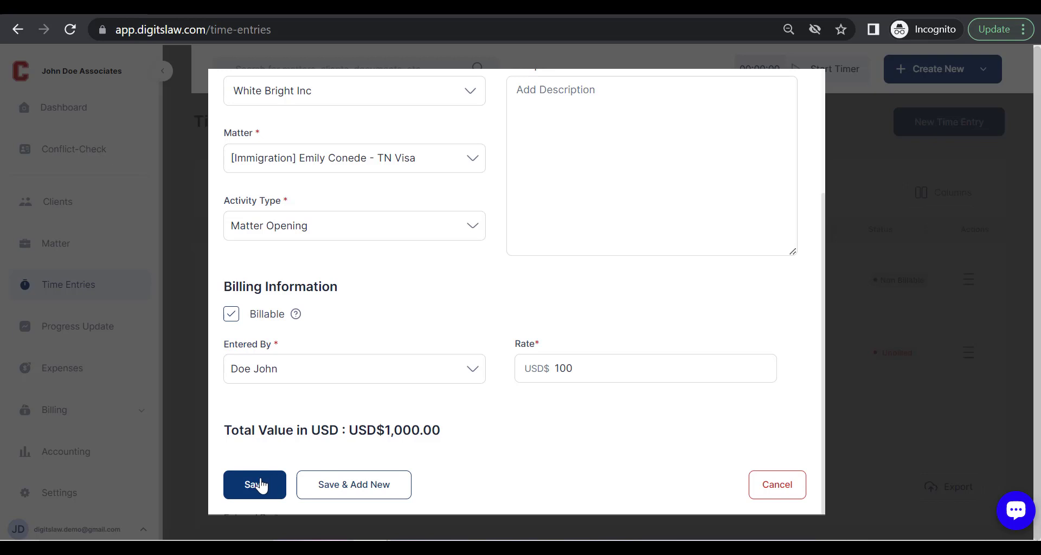
pyautogui.scroll(3, 402, 368)
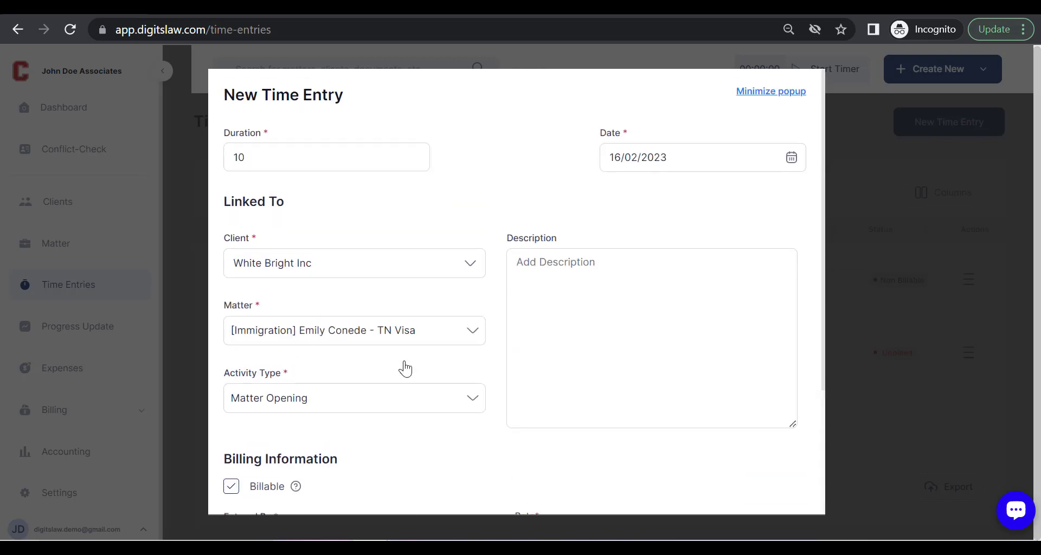
pyautogui.scroll(-3, 406, 369)
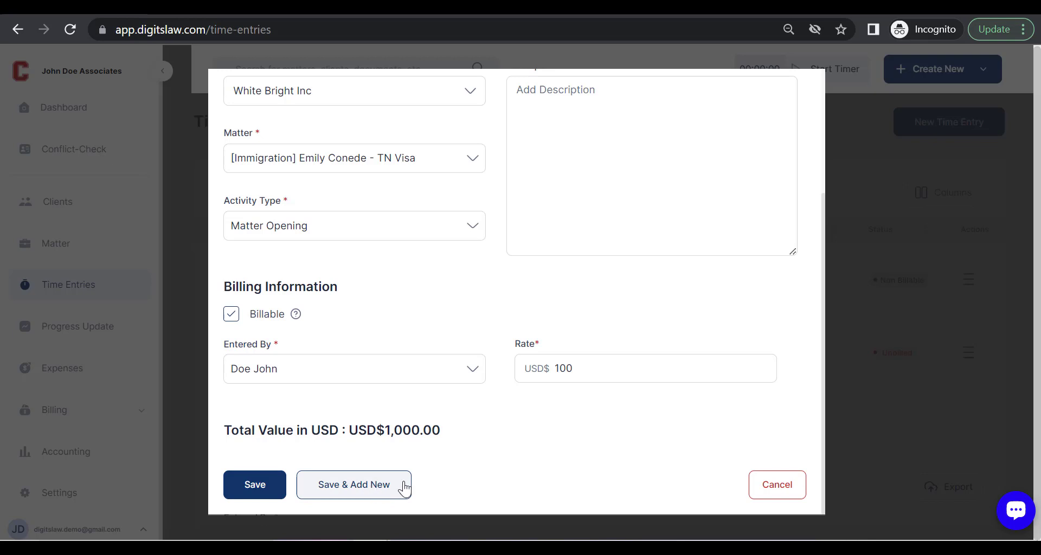
pyautogui.scroll(1, 539, 102)
pyautogui.scroll(3, 464, 187)
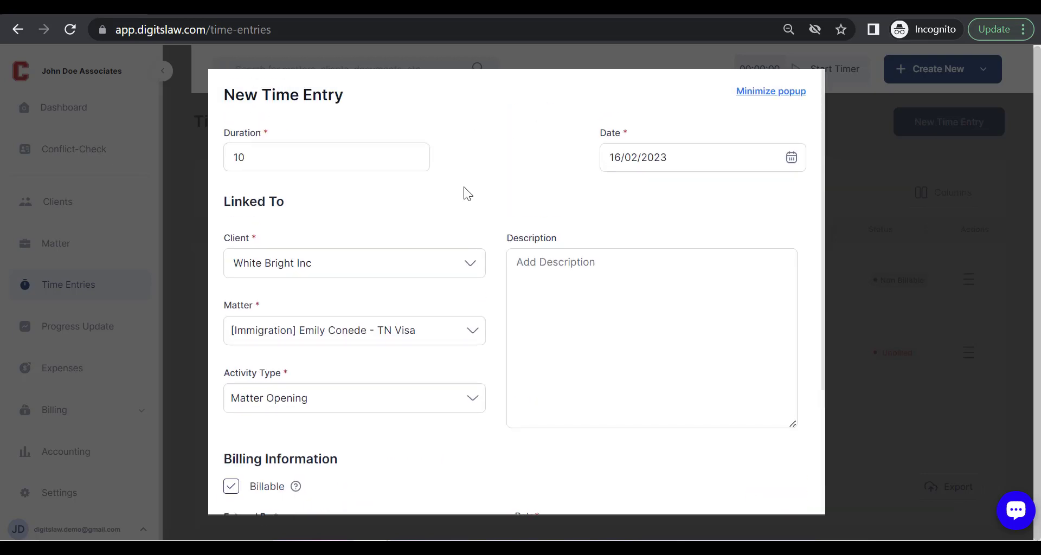
pyautogui.scroll(-3, 376, 262)
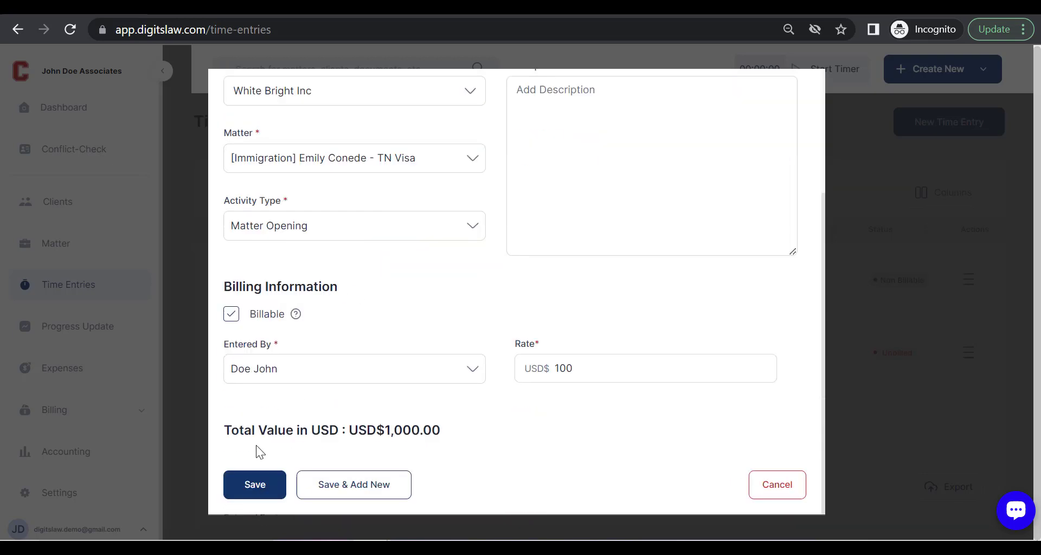
pyautogui.click(252, 486)
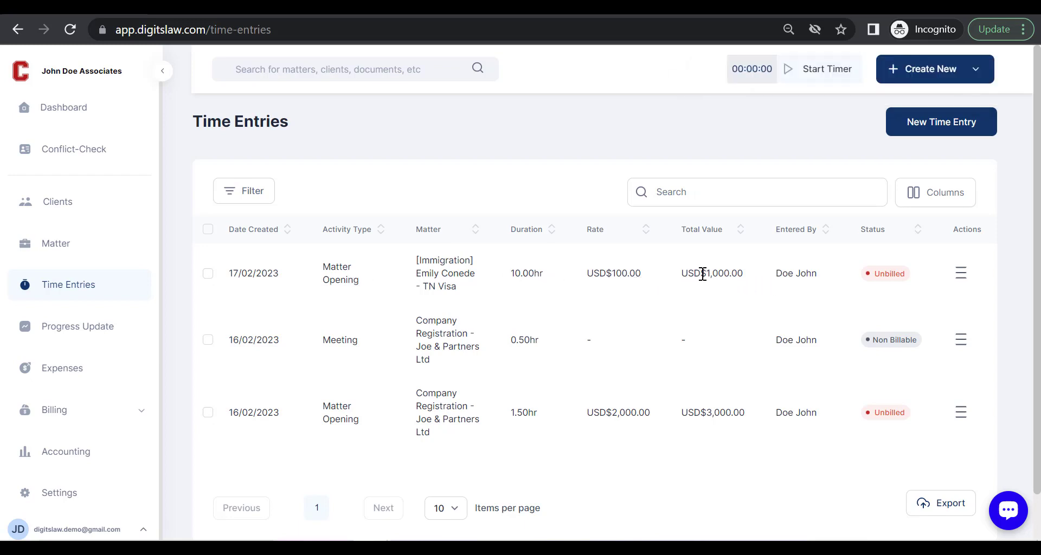
# Step: Look over the saved time entries and the available Billing sections
pyautogui.scroll(-1, 767, 352)
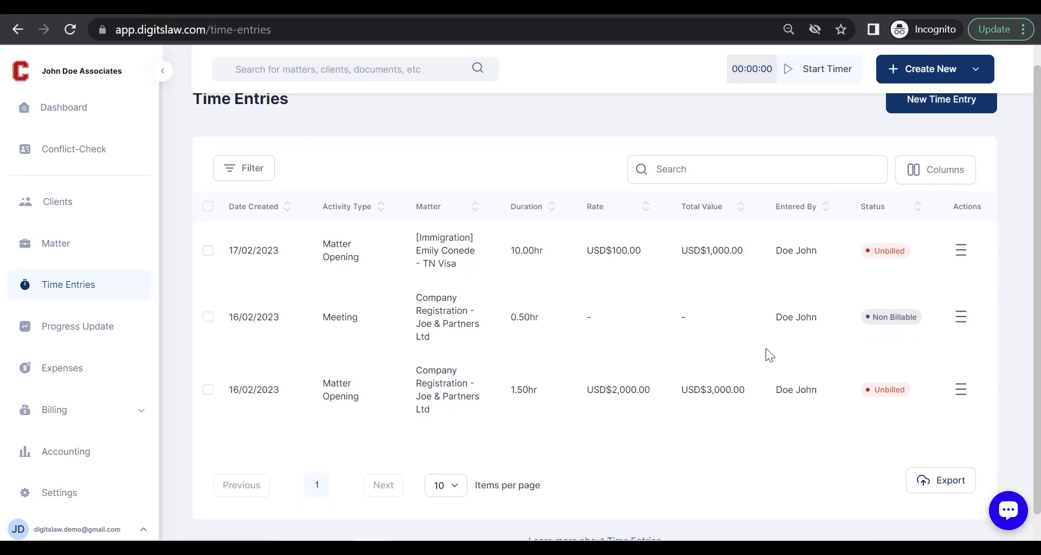
pyautogui.click(97, 414)
pyautogui.scroll(-2, 98, 415)
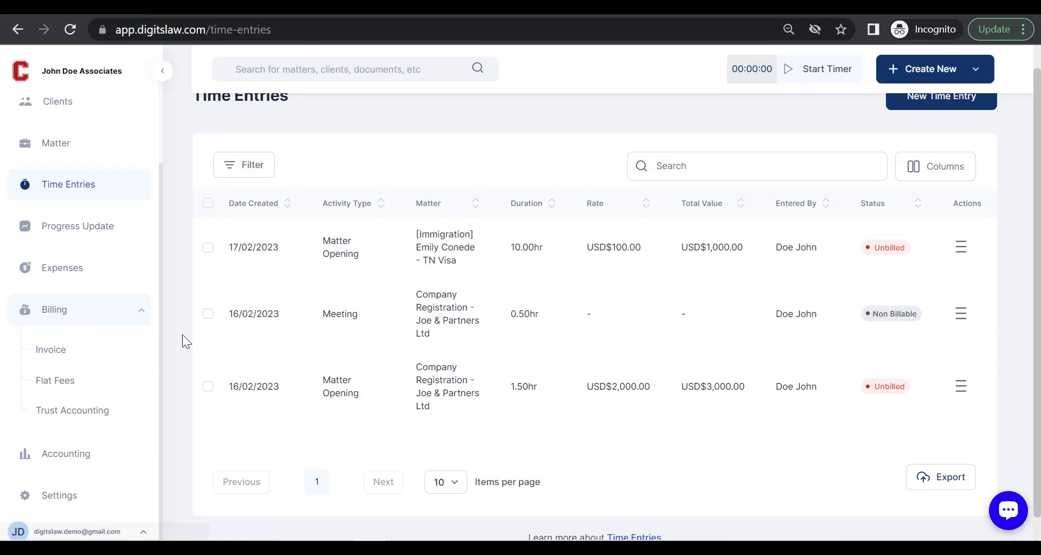
pyautogui.scroll(1, 263, 309)
pyautogui.scroll(2, 150, 288)
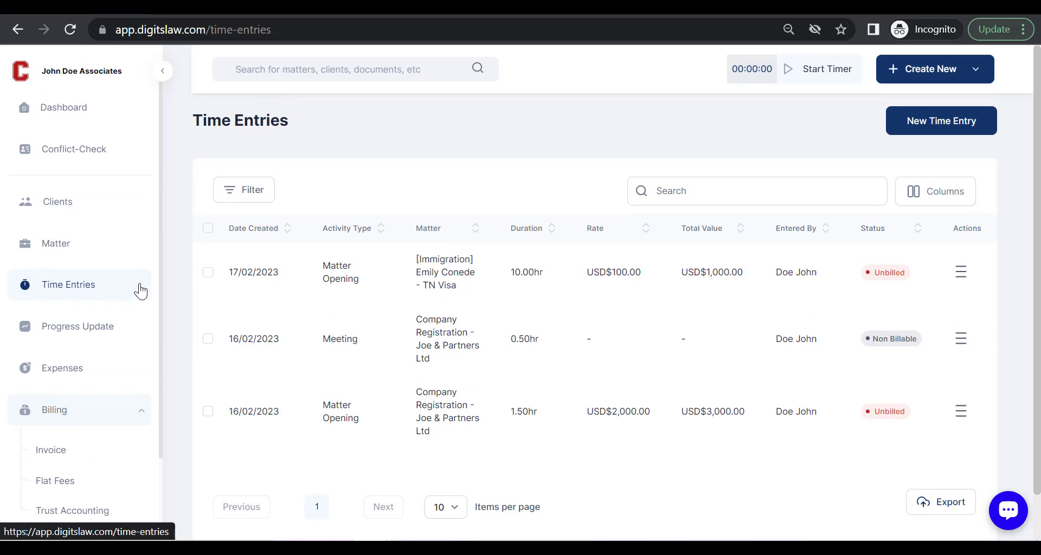
# Step: Open the progress updates and examine the court update and progress note lists
pyautogui.click(96, 336)
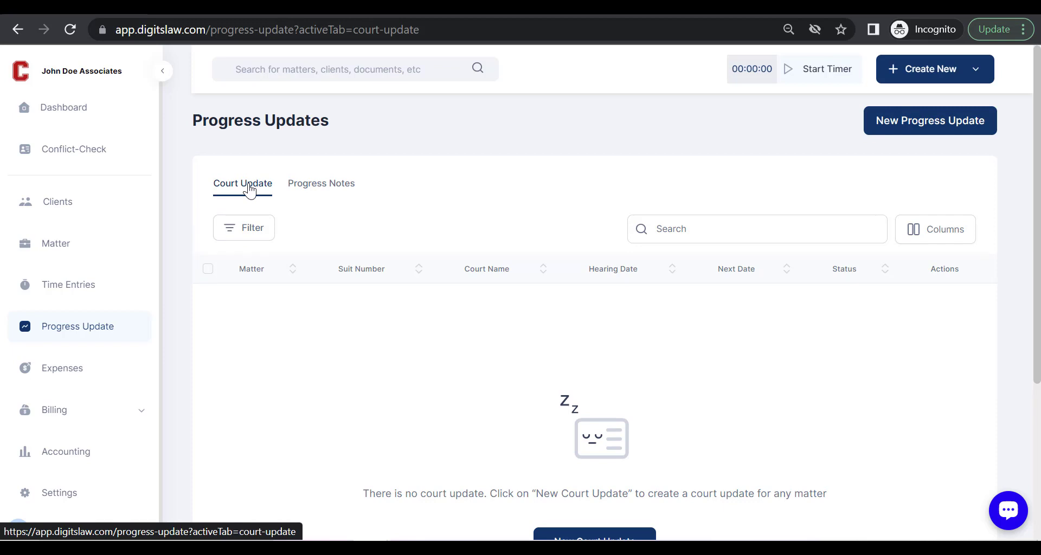
pyautogui.click(297, 193)
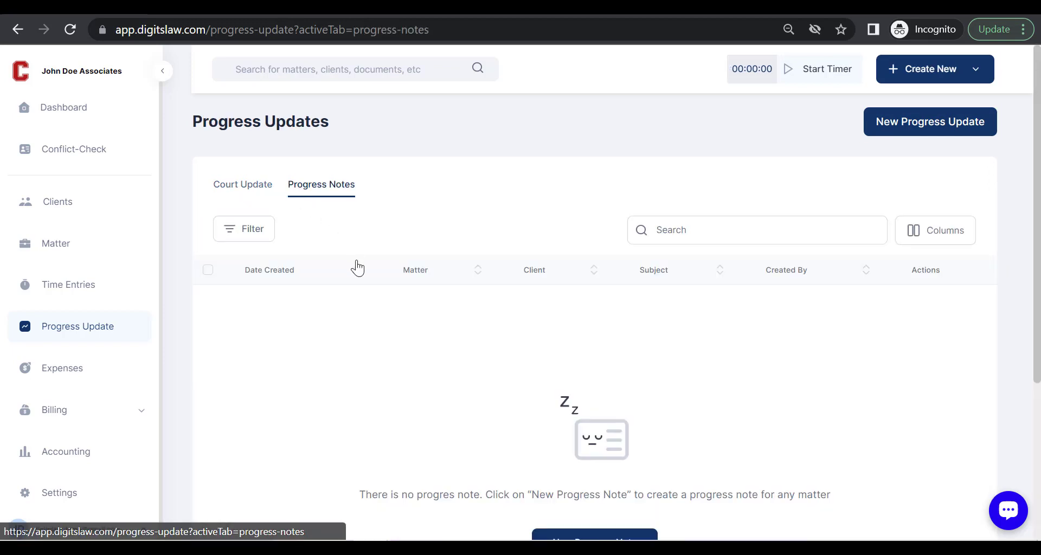
pyautogui.scroll(-1, 356, 267)
pyautogui.scroll(1, 358, 270)
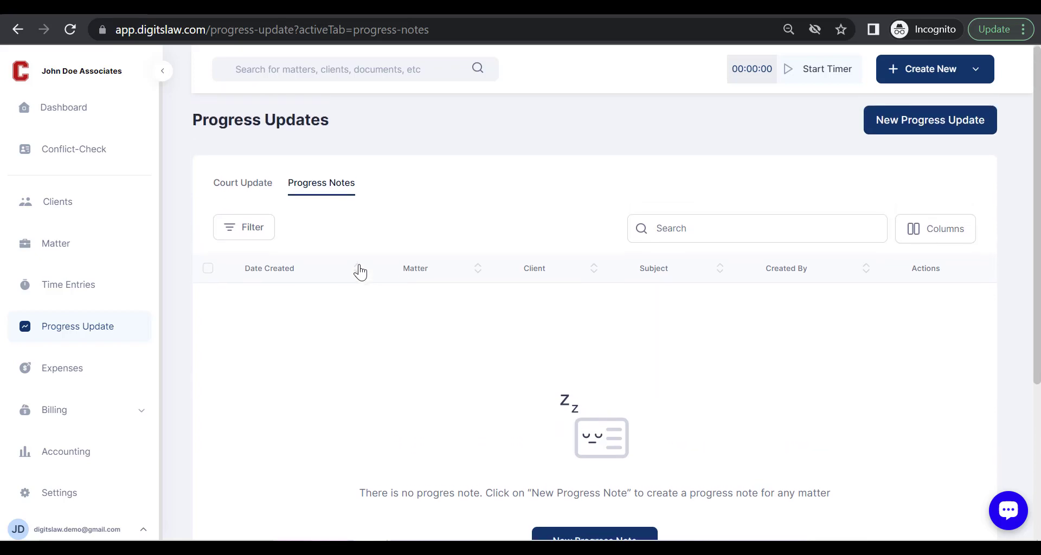
pyautogui.scroll(-1, 360, 271)
pyautogui.scroll(1, 360, 271)
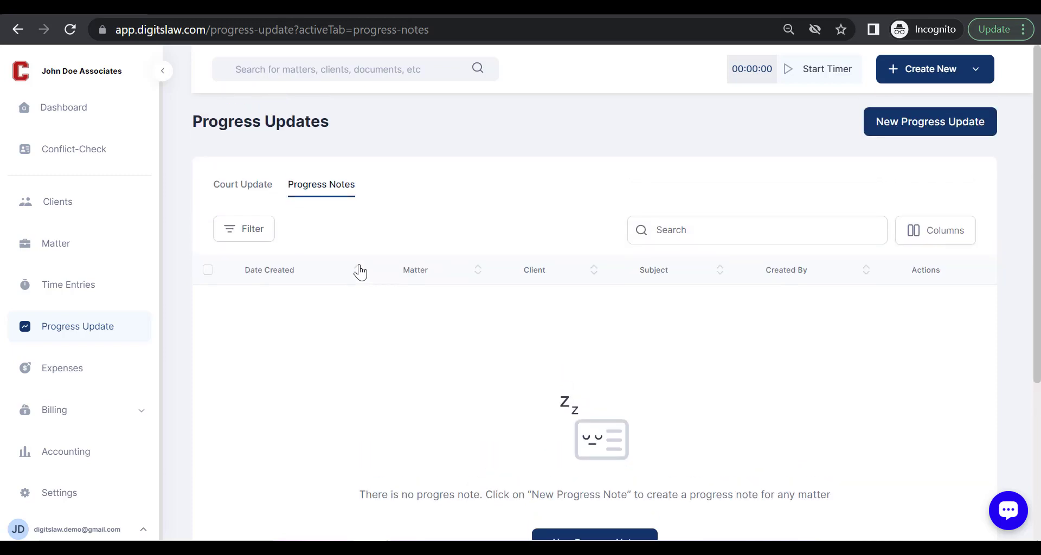
pyautogui.scroll(-1, 361, 271)
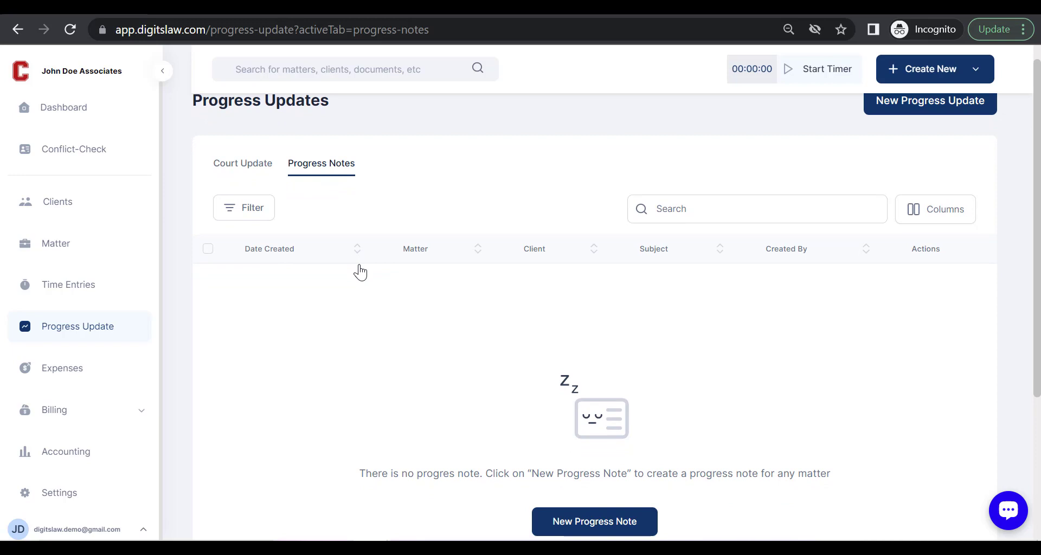
pyautogui.scroll(-1, 360, 271)
pyautogui.scroll(1, 361, 271)
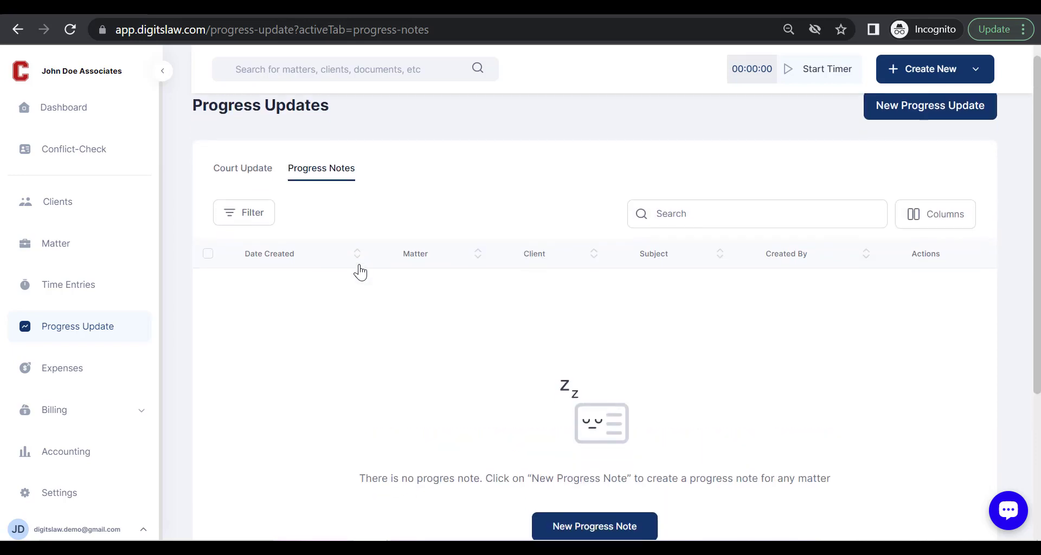
pyautogui.scroll(-1, 360, 271)
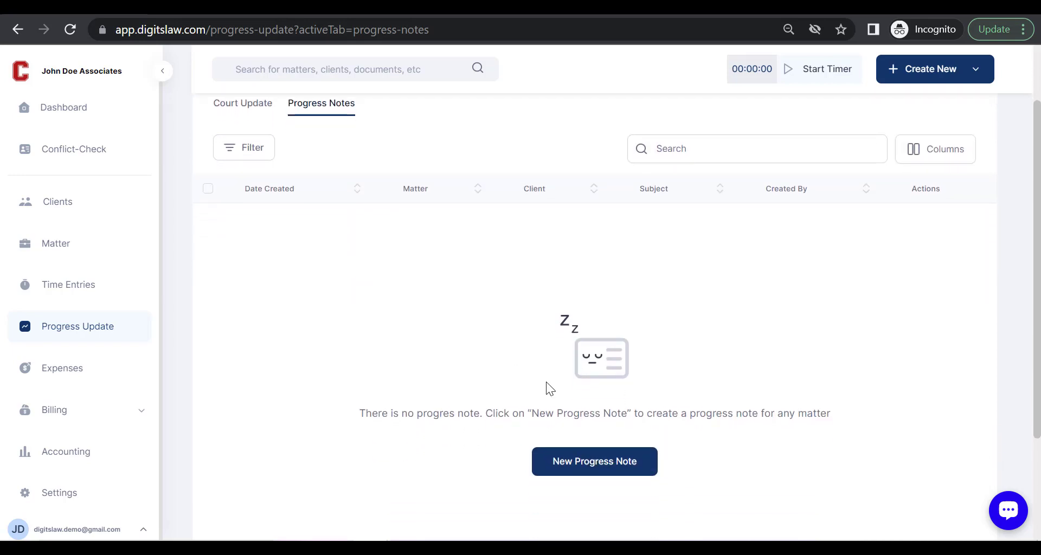
# Step: Start a new progress note for the first listed individual client and link it to the matter Company Registration - Joe & Partners Ltd
pyautogui.scroll(-2, 546, 382)
pyautogui.click(557, 378)
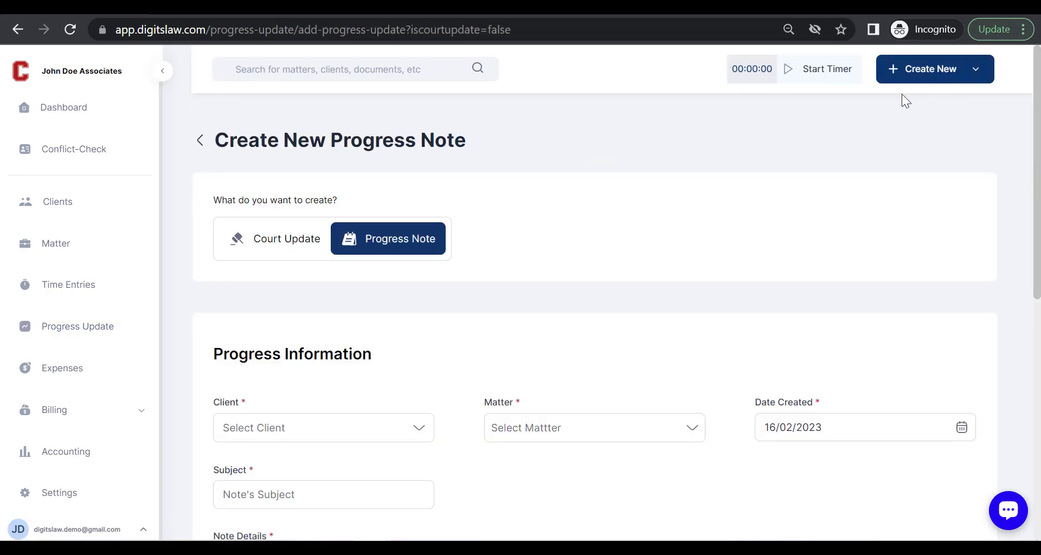
pyautogui.scroll(-1, 819, 293)
pyautogui.scroll(-3, 777, 374)
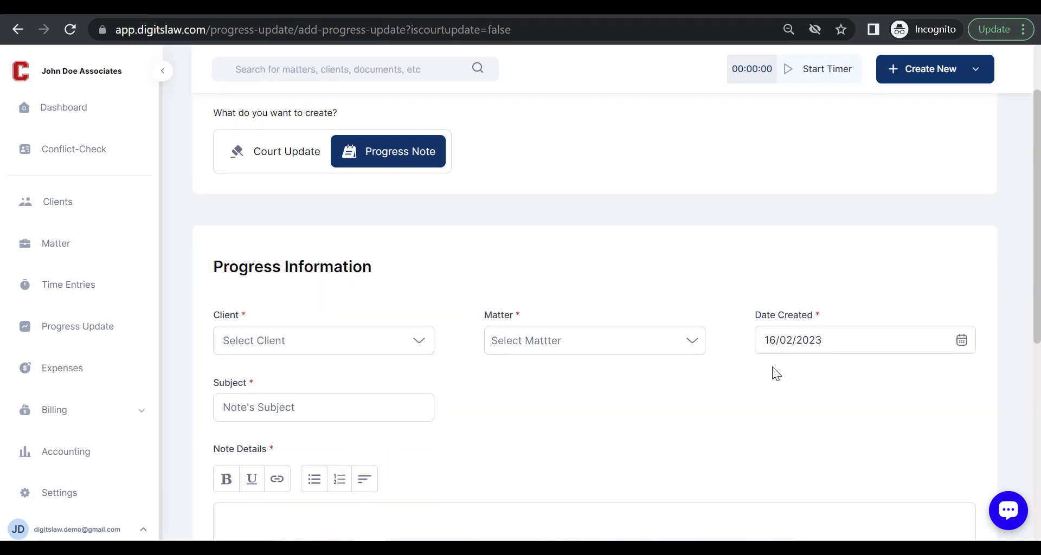
pyautogui.scroll(-1, 777, 374)
pyautogui.click(342, 185)
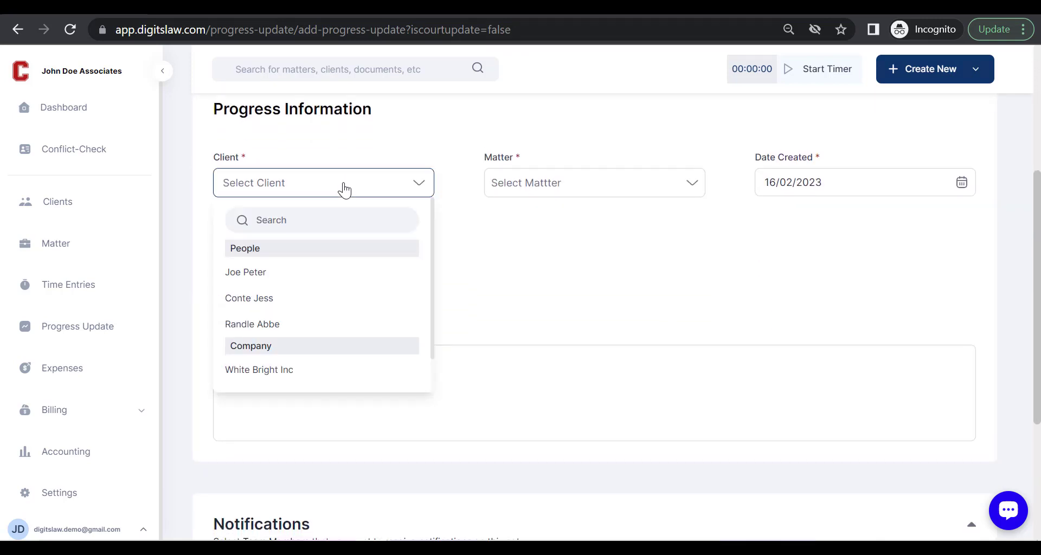
pyautogui.click(307, 279)
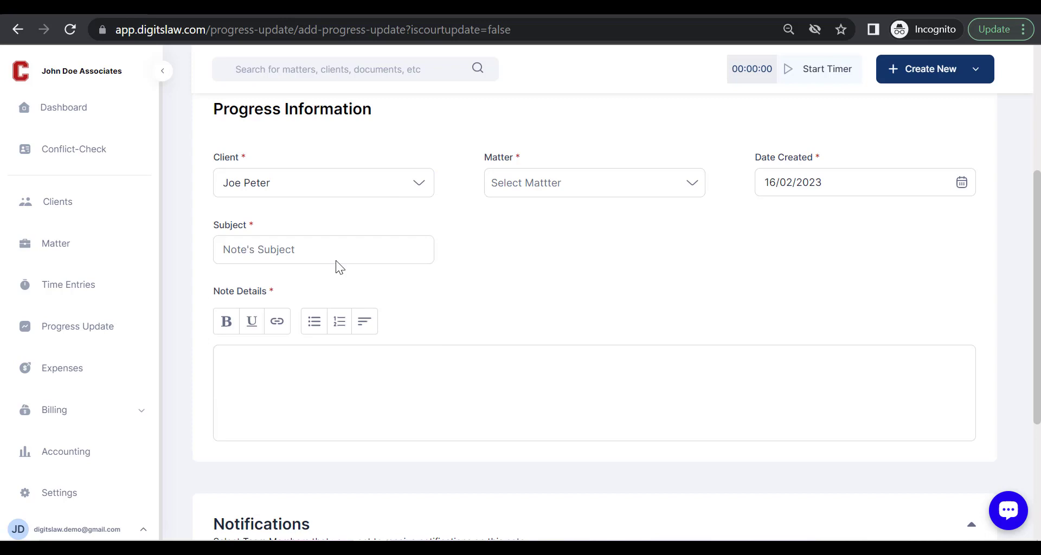
pyautogui.click(521, 184)
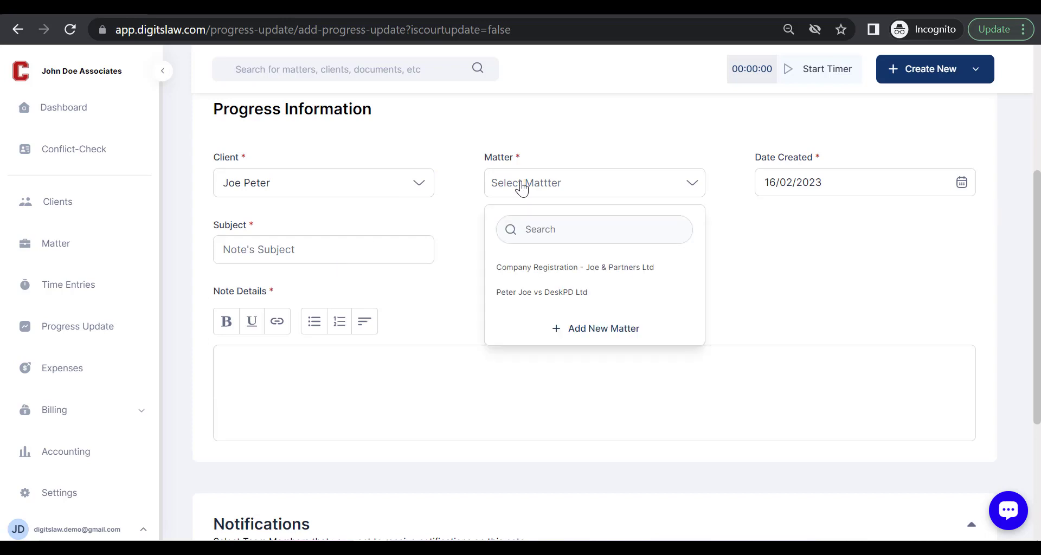
pyautogui.click(530, 271)
# Step: Set the progress note's subject to "Meeting summary with Bahamas Lawfirm"
pyautogui.scroll(-1, 511, 320)
pyautogui.click(246, 194)
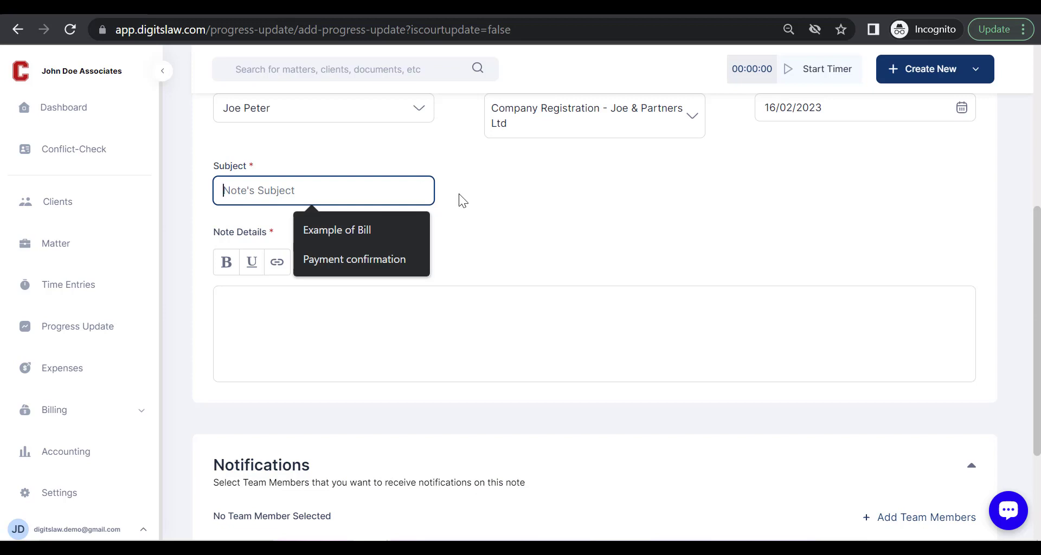
pyautogui.write('Meeting su')
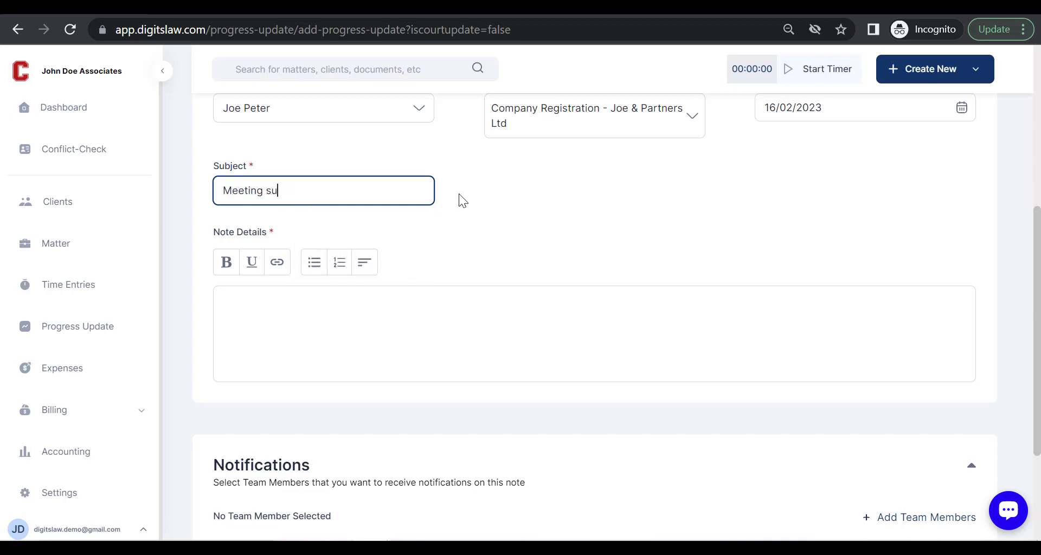
pyautogui.write('mmary with Bahamas Lawfirm')
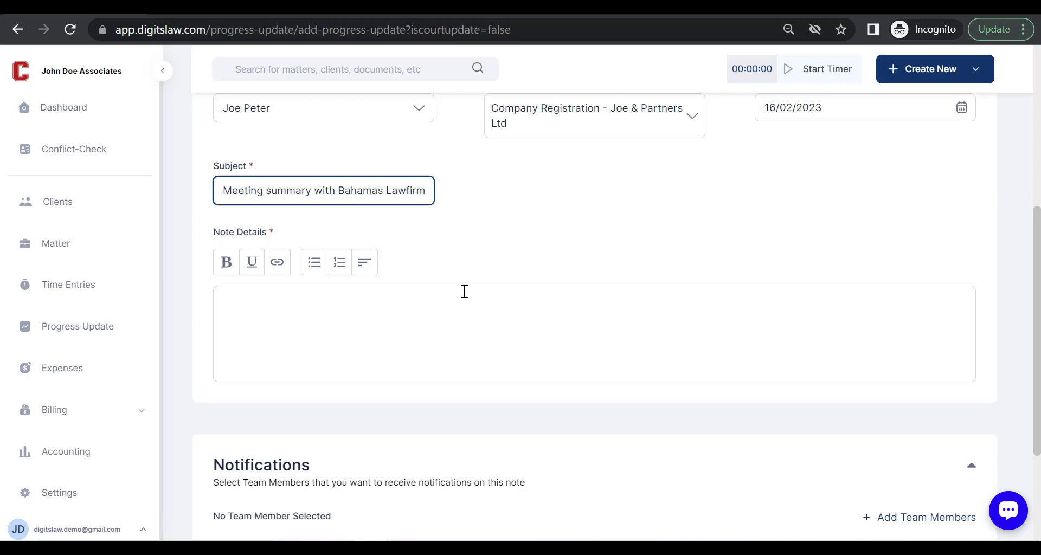
# Step: Review the progress note form from the client and matter details through the note details to the notification and saving options
pyautogui.scroll(-2, 465, 292)
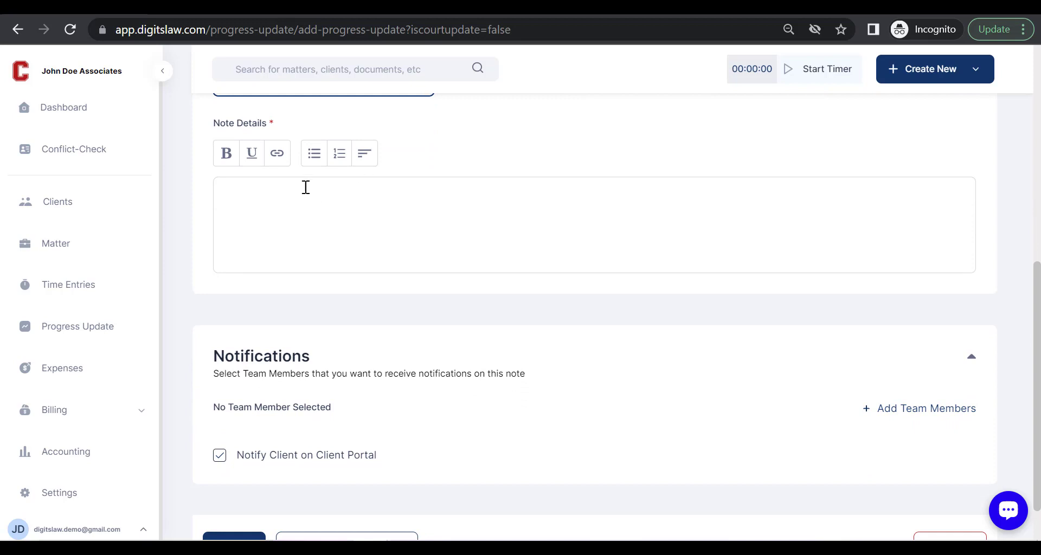
pyautogui.click(258, 200)
pyautogui.scroll(2, 259, 200)
pyautogui.scroll(4, 259, 199)
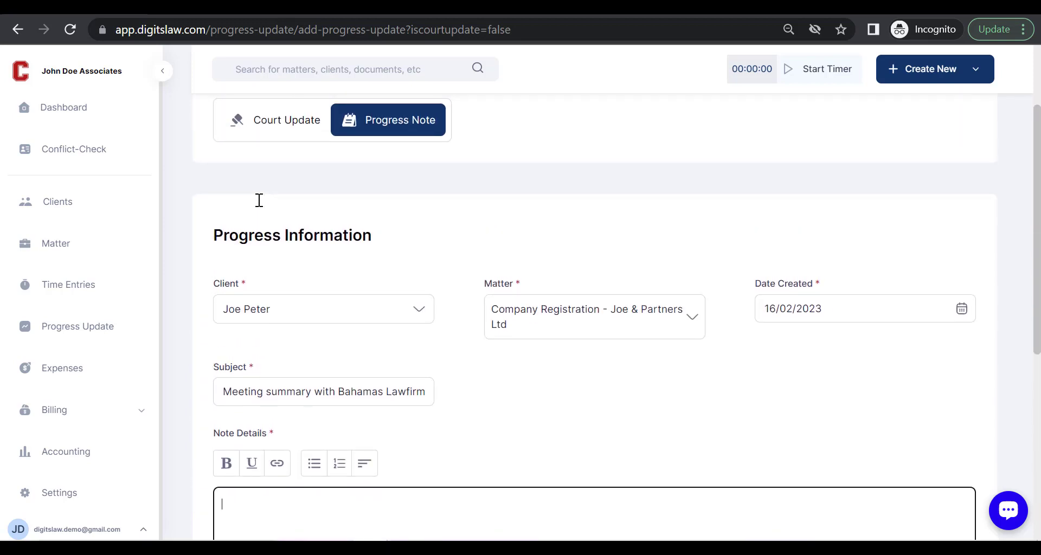
pyautogui.scroll(-5, 259, 201)
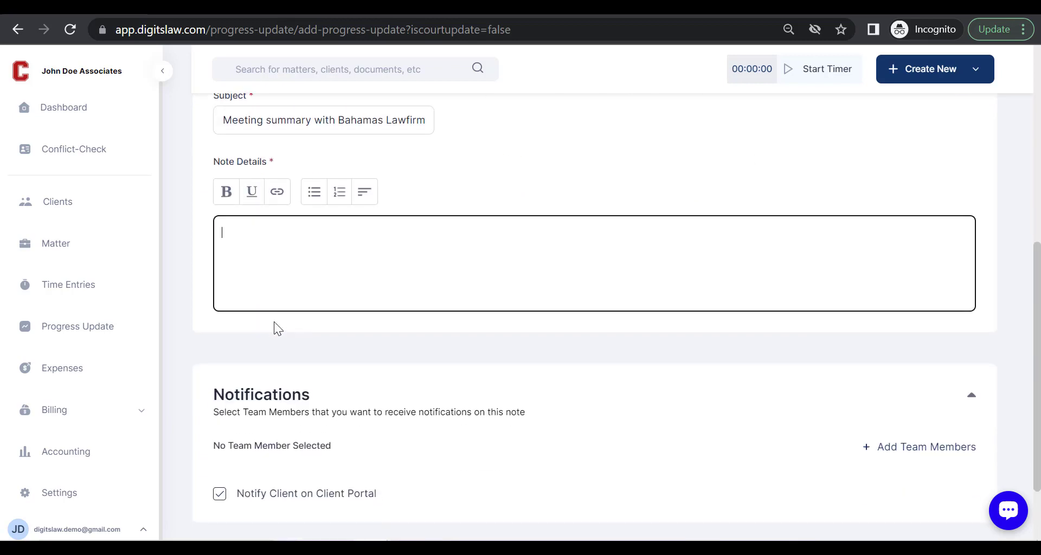
pyautogui.scroll(-2, 277, 325)
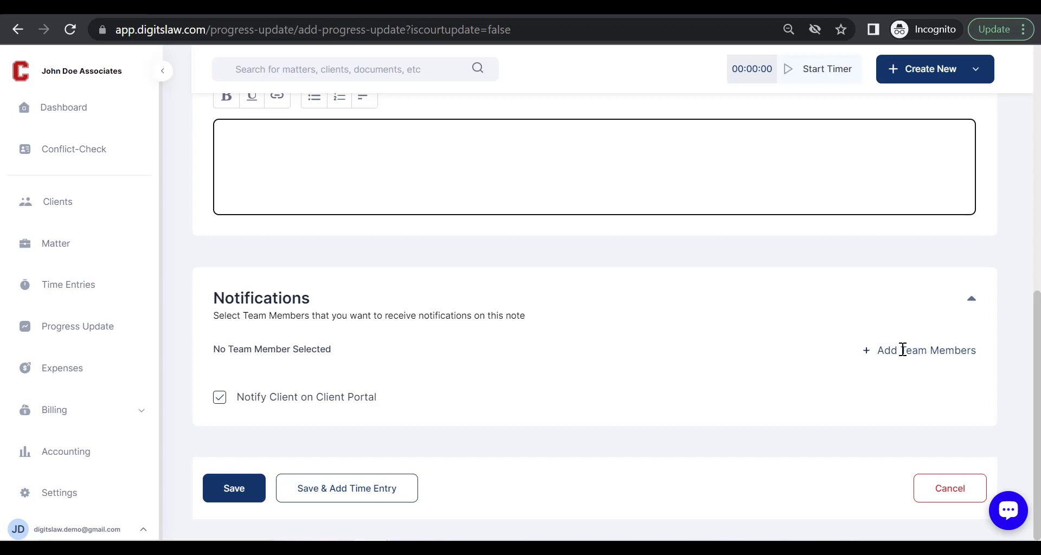
pyautogui.scroll(4, 759, 370)
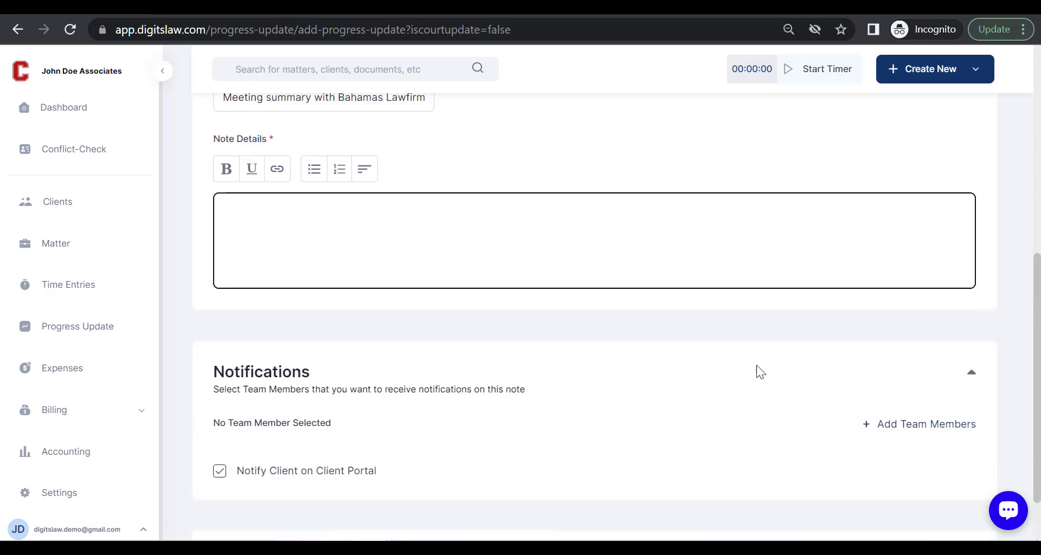
pyautogui.scroll(-1, 364, 336)
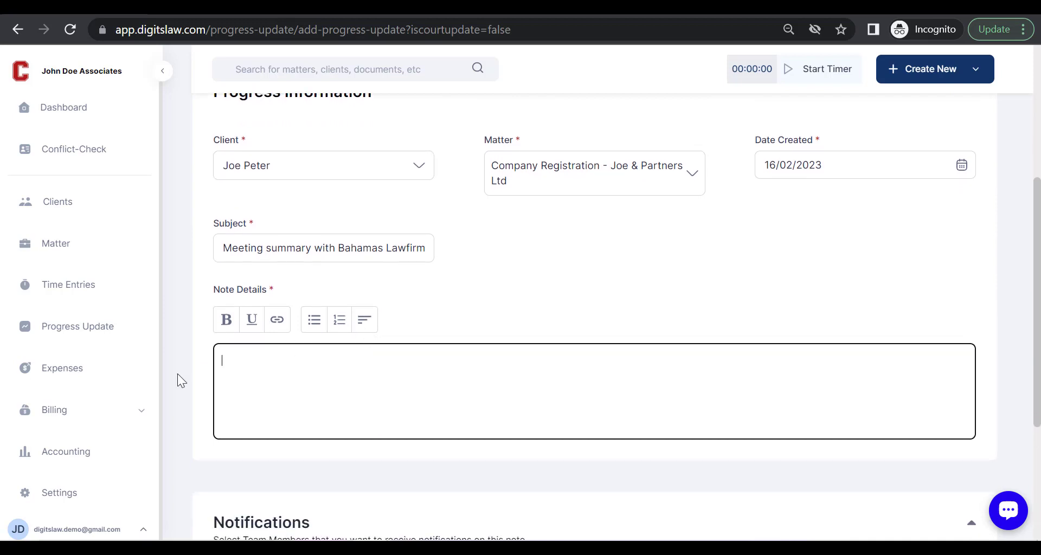
pyautogui.scroll(-1, 333, 391)
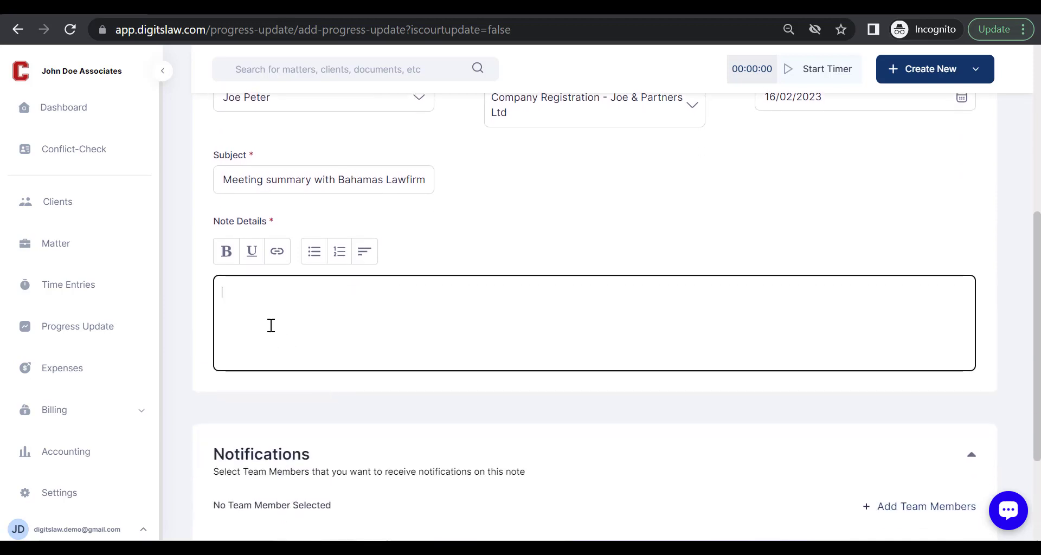
# Step: Enter bulleted details "Registration in Bahamas requires two signatories and background check", "Client to send the documents later this week" and "Partial documents sent previously", and save
pyautogui.click(314, 259)
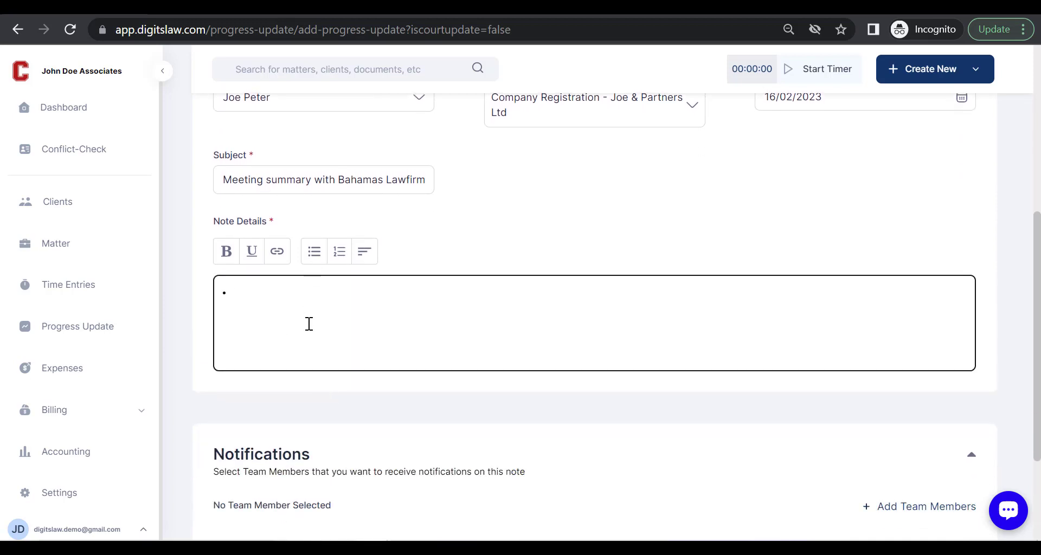
pyautogui.write('Registration in Bahamas requires two signatories and background check')
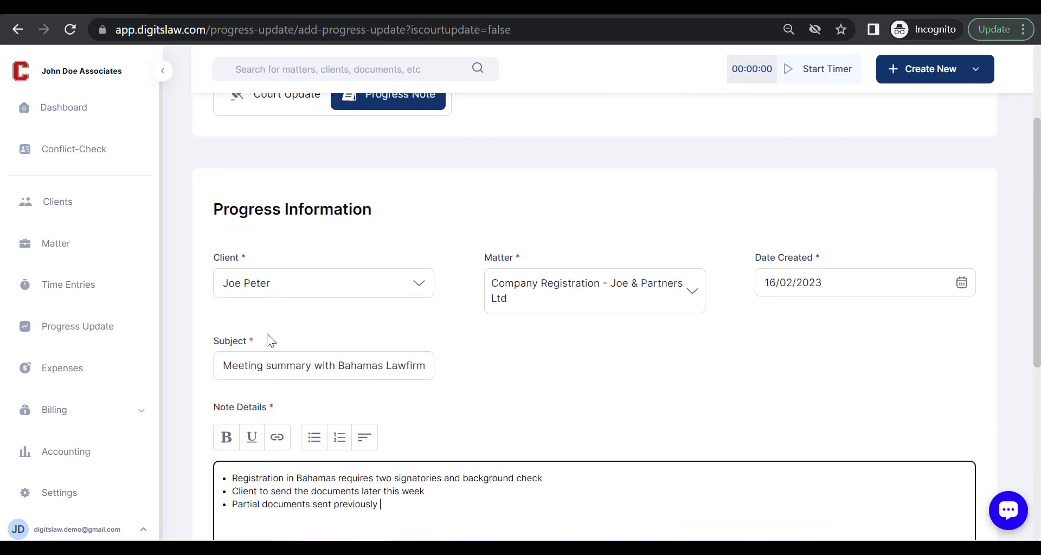
pyautogui.scroll(1, 267, 334)
pyautogui.scroll(-5, 241, 191)
pyautogui.scroll(-1, 345, 376)
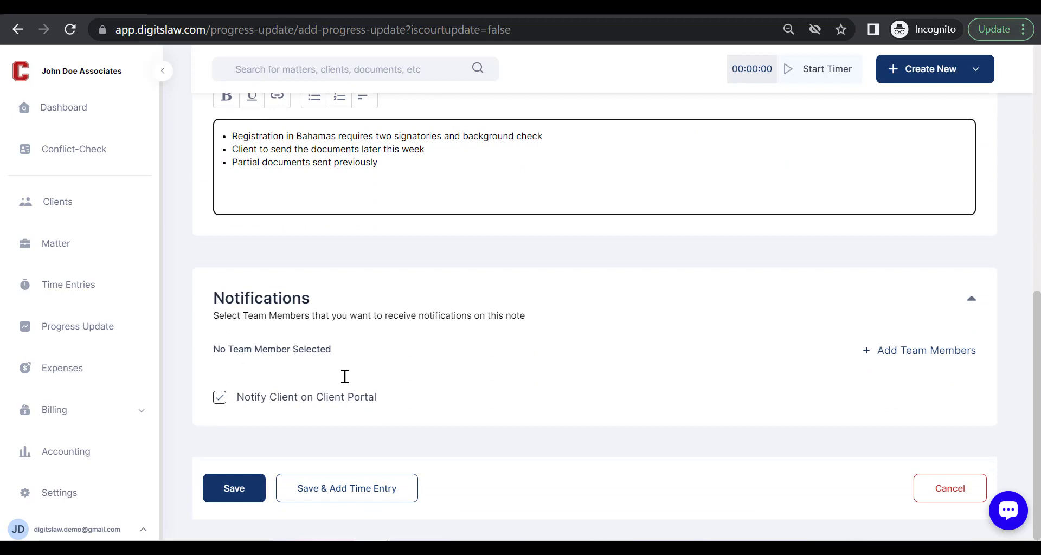
pyautogui.click(224, 498)
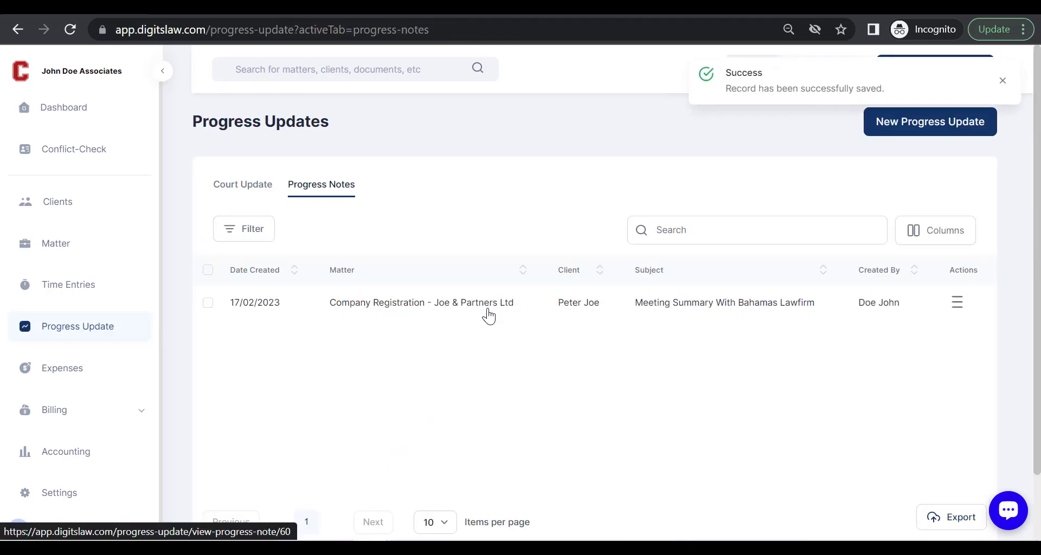
# Step: Switch to the court updates list and start a new court update
pyautogui.click(254, 190)
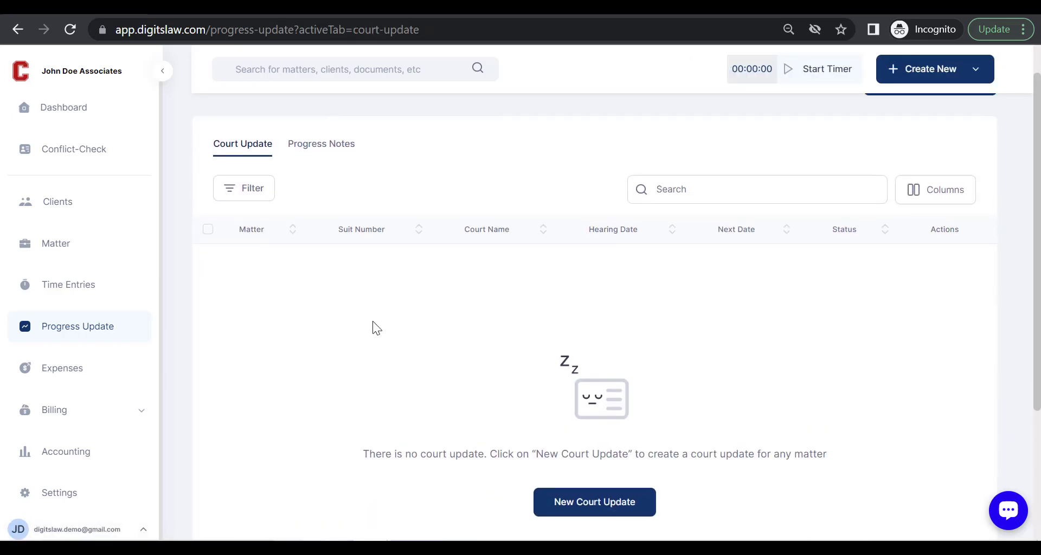
pyautogui.scroll(-2, 377, 327)
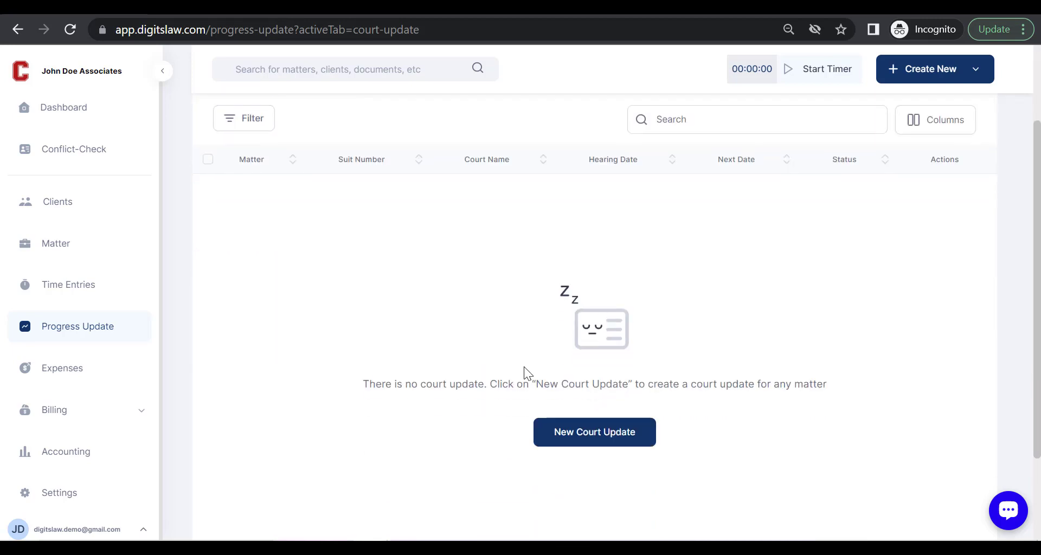
pyautogui.scroll(1, 523, 367)
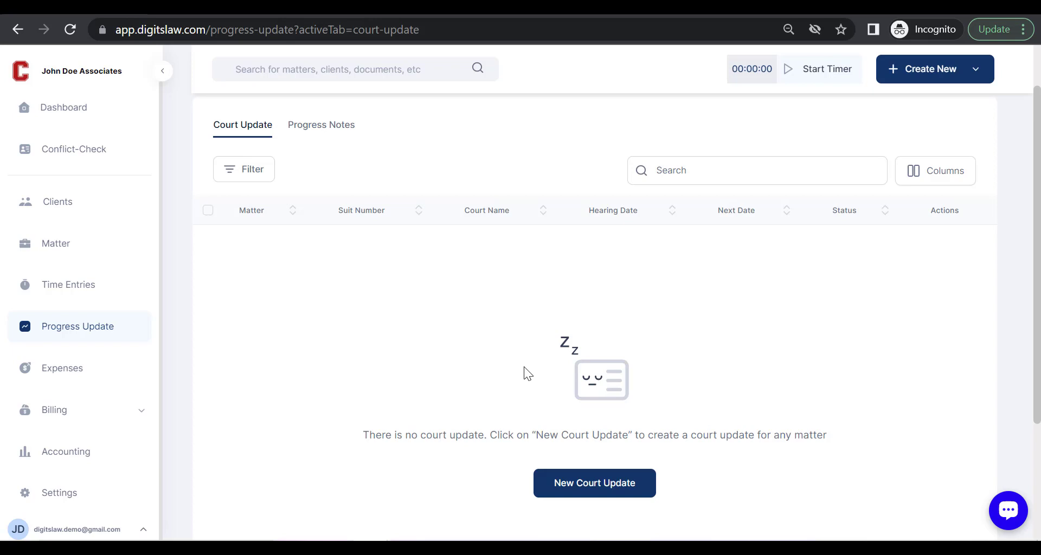
pyautogui.scroll(-1, 525, 368)
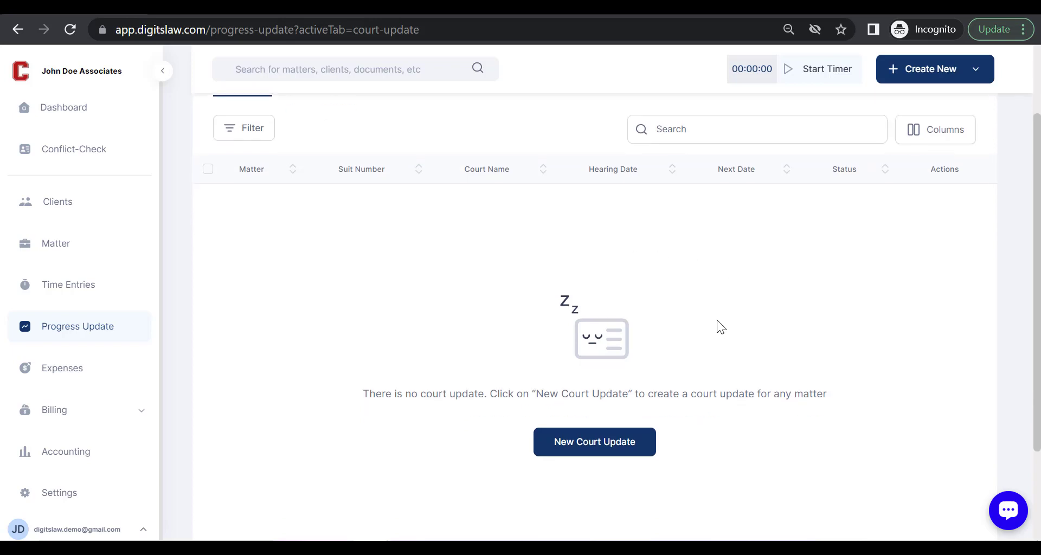
pyautogui.scroll(2, 577, 274)
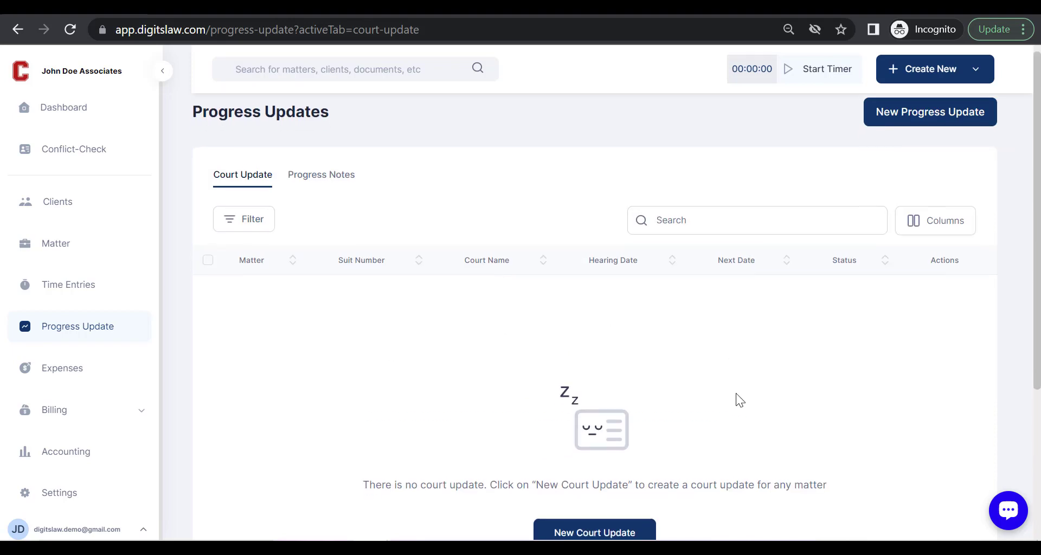
pyautogui.scroll(-3, 737, 402)
pyautogui.click(604, 411)
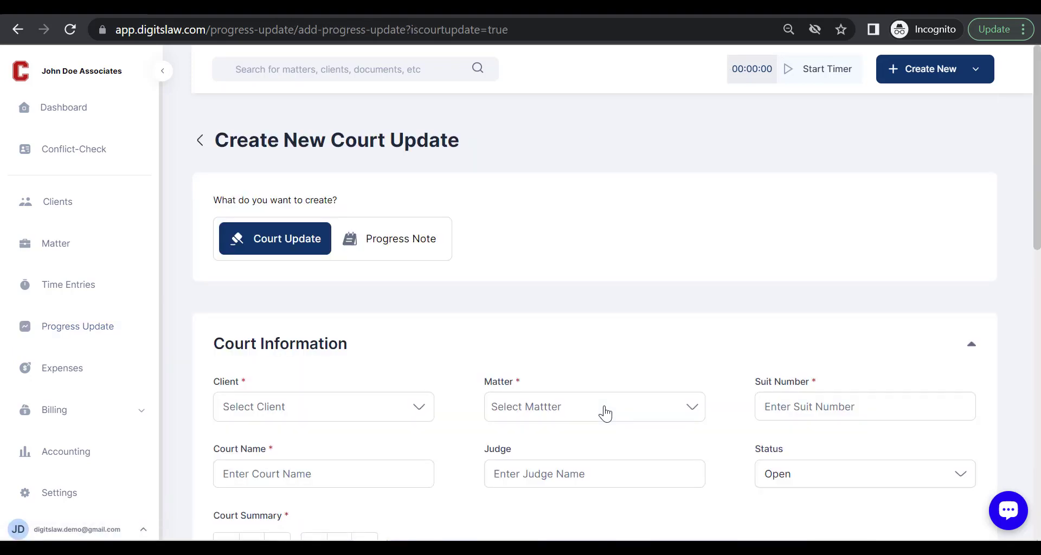
# Step: Select White Bright Inc as the court update's client and its immigration TN Visa case as the matter
pyautogui.scroll(-2, 582, 434)
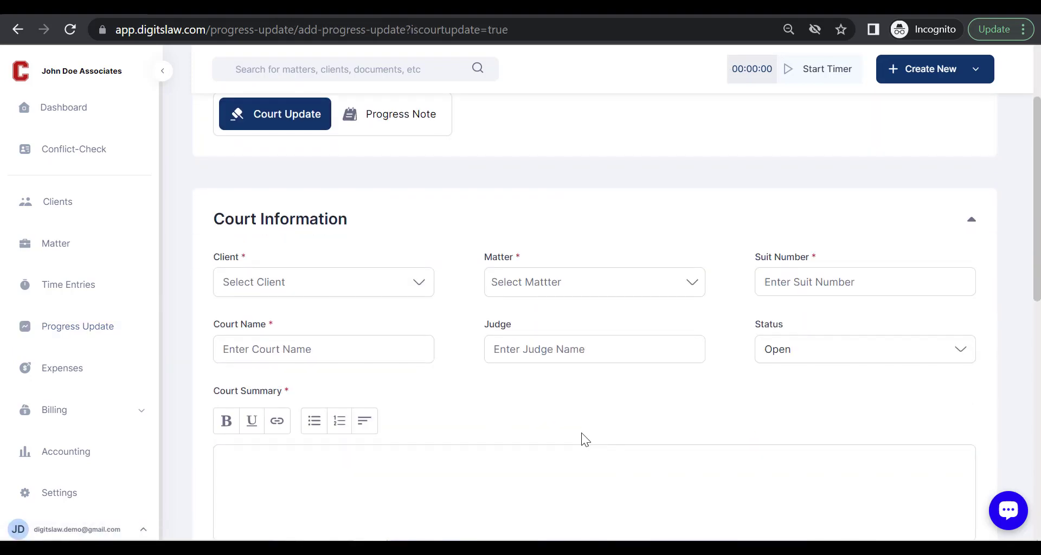
pyautogui.click(937, 81)
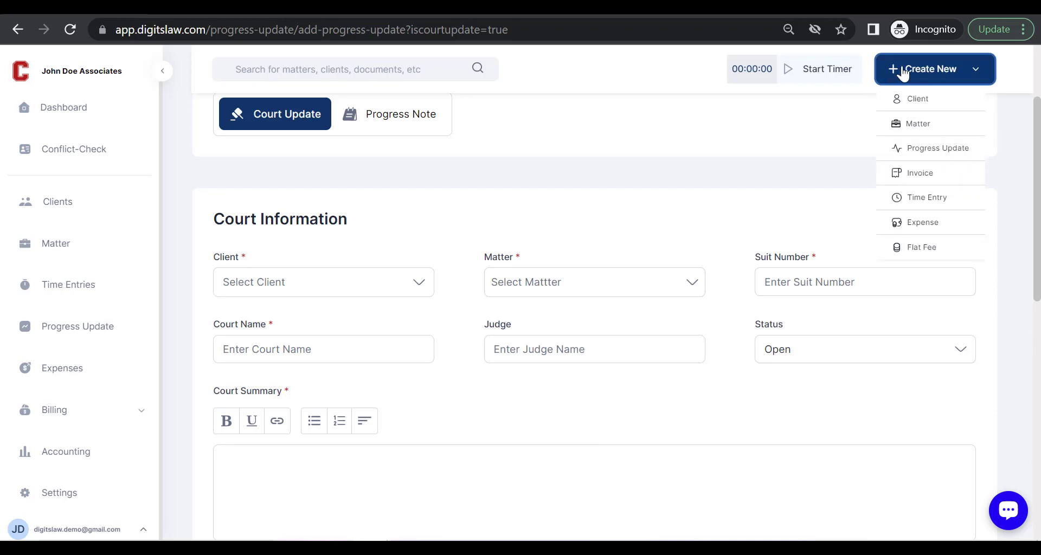
pyautogui.scroll(-1, 360, 249)
pyautogui.click(356, 209)
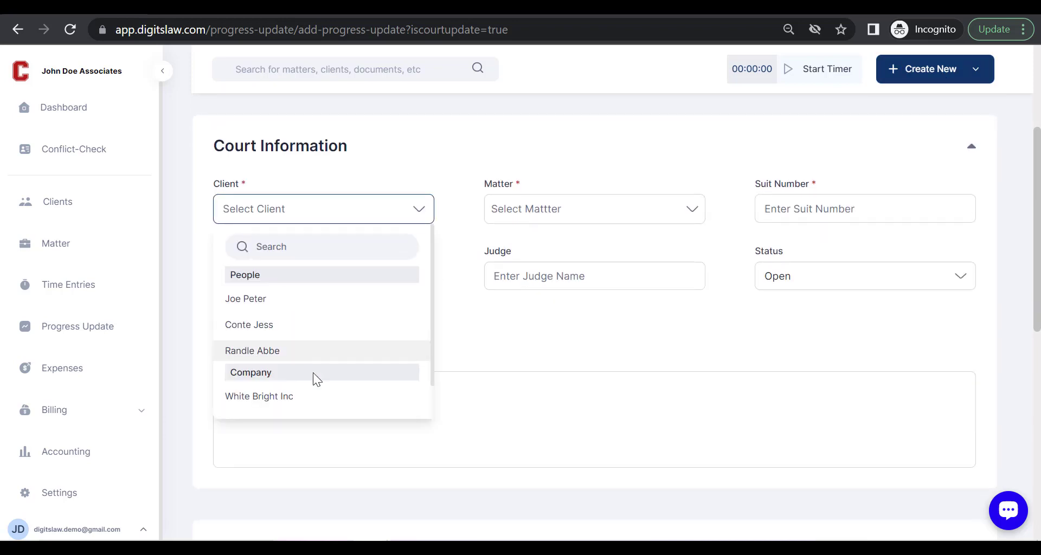
pyautogui.click(307, 396)
pyautogui.click(525, 219)
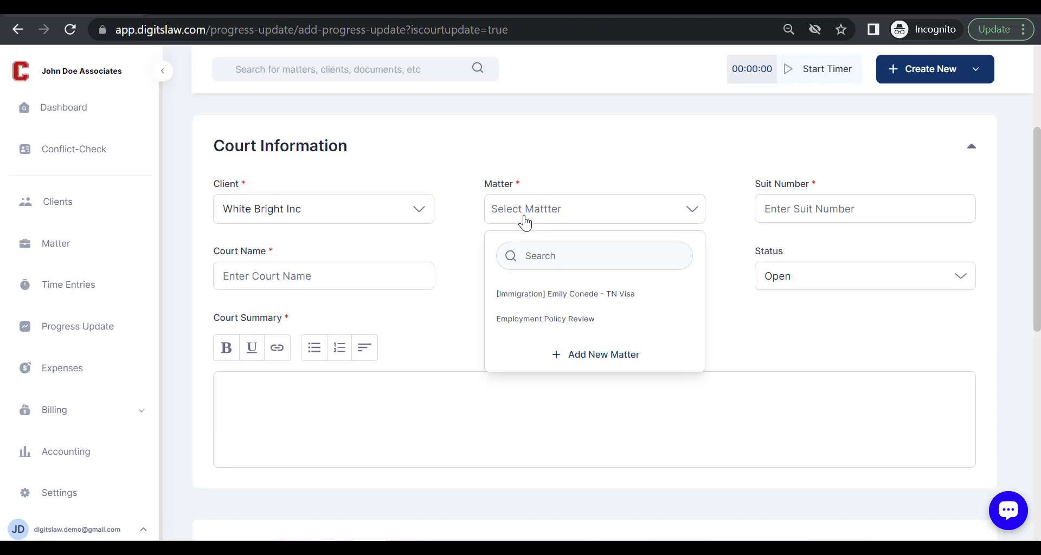
pyautogui.click(537, 294)
# Step: Examine the form's court information, summary and key dates fields, and look inside the client feedback section
pyautogui.scroll(-1, 539, 301)
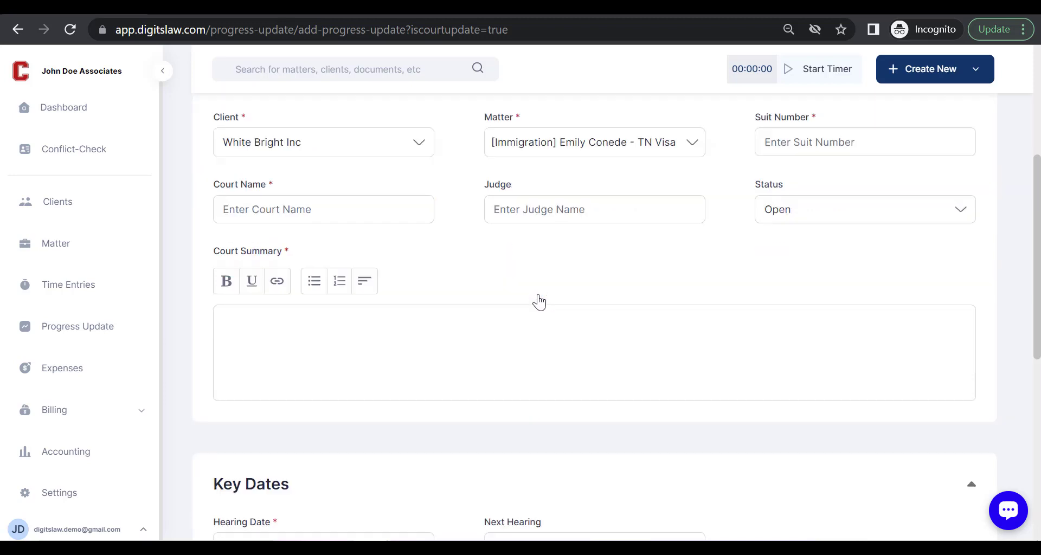
pyautogui.scroll(1, 613, 257)
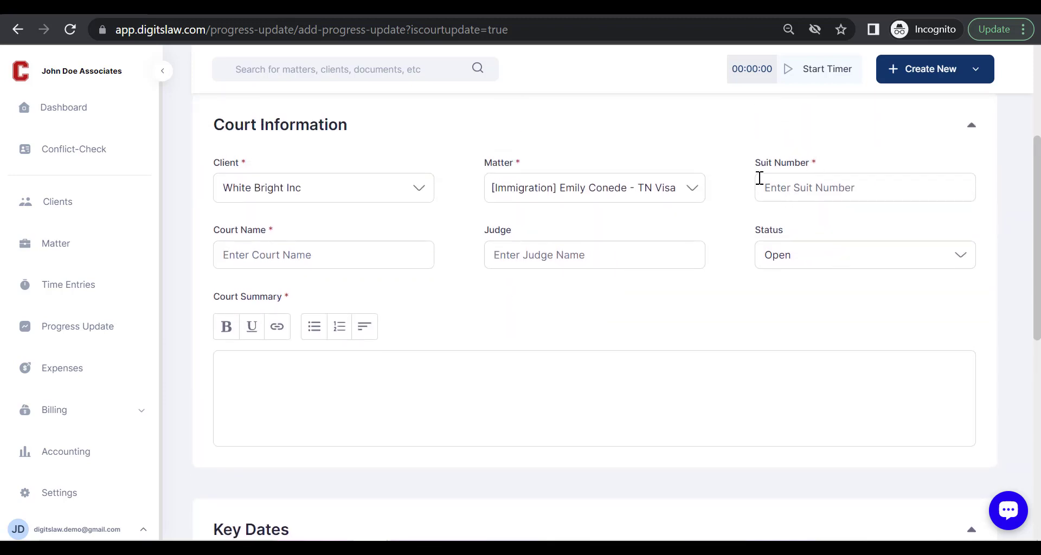
pyautogui.scroll(-1, 703, 262)
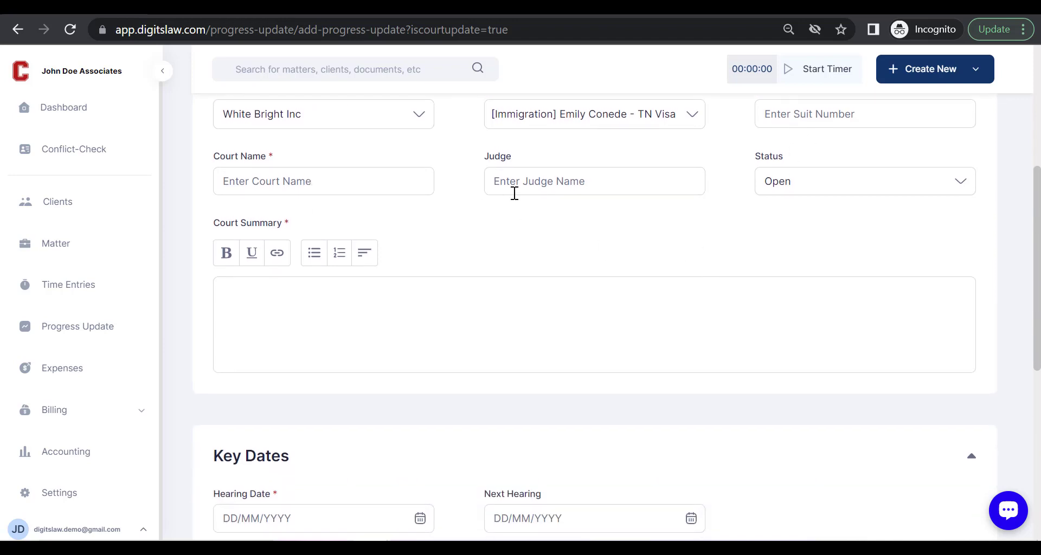
pyautogui.scroll(-2, 493, 274)
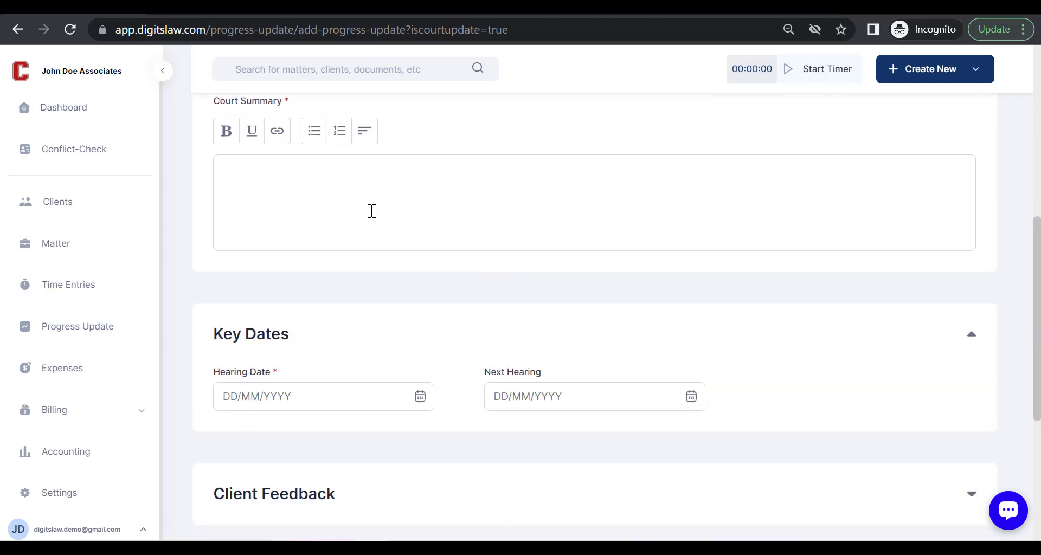
pyautogui.scroll(-5, 407, 256)
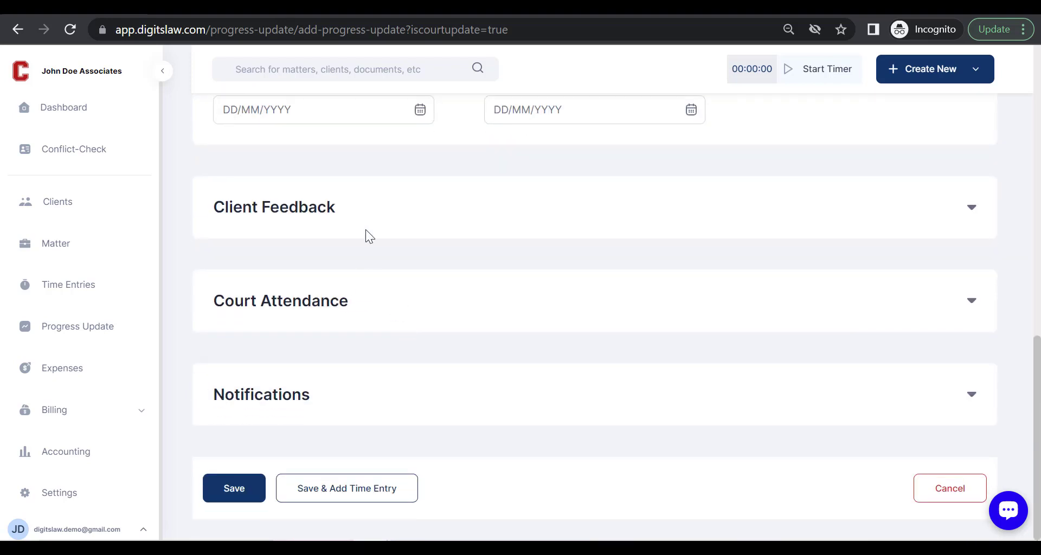
pyautogui.click(347, 213)
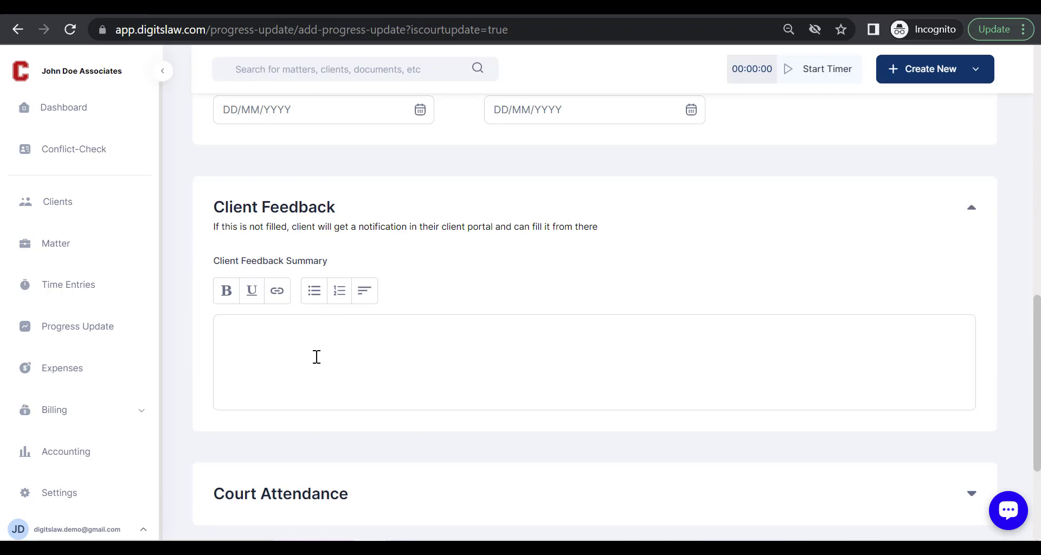
pyautogui.click(377, 205)
pyautogui.scroll(2, 347, 279)
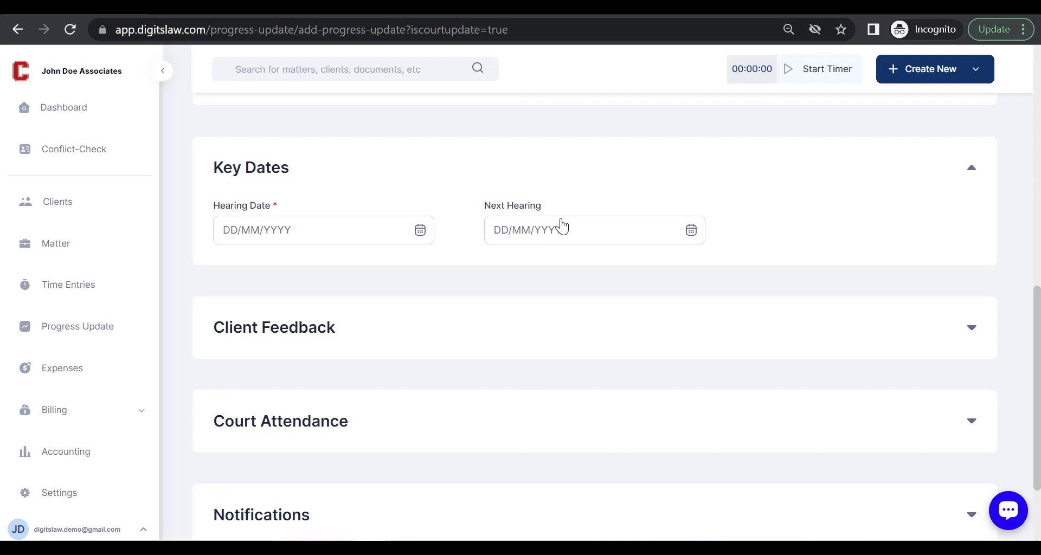
# Step: Expand the court attendance section and examine its counsel and duration fields along with the rest of the form
pyautogui.scroll(-2, 582, 312)
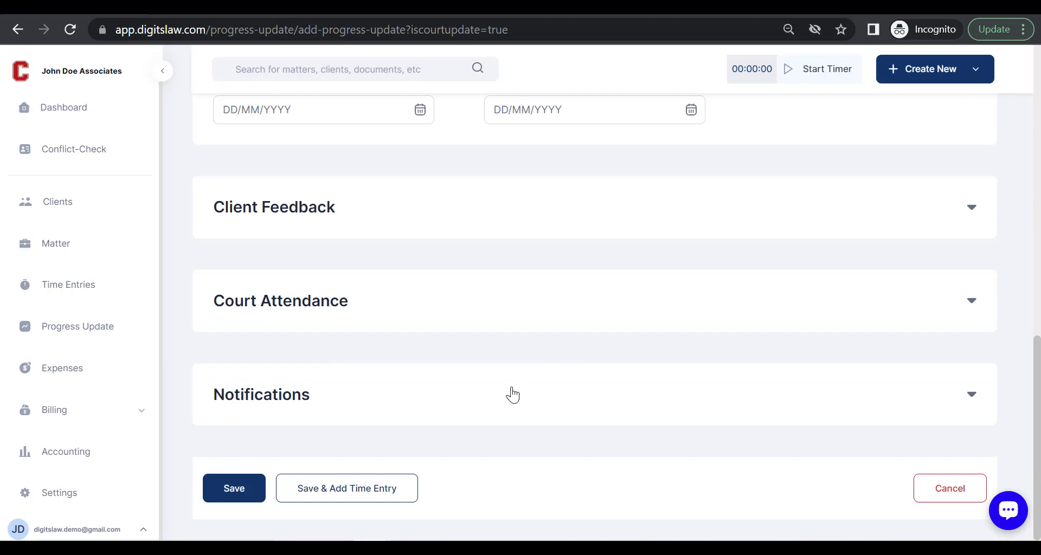
pyautogui.click(467, 314)
pyautogui.scroll(-2, 465, 389)
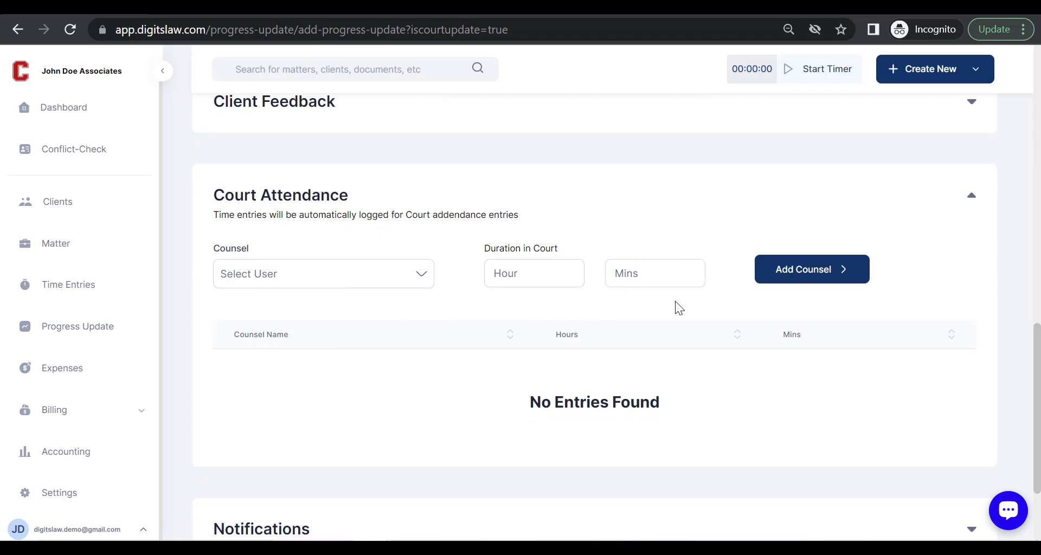
pyautogui.scroll(-2, 606, 360)
pyautogui.scroll(6, 607, 360)
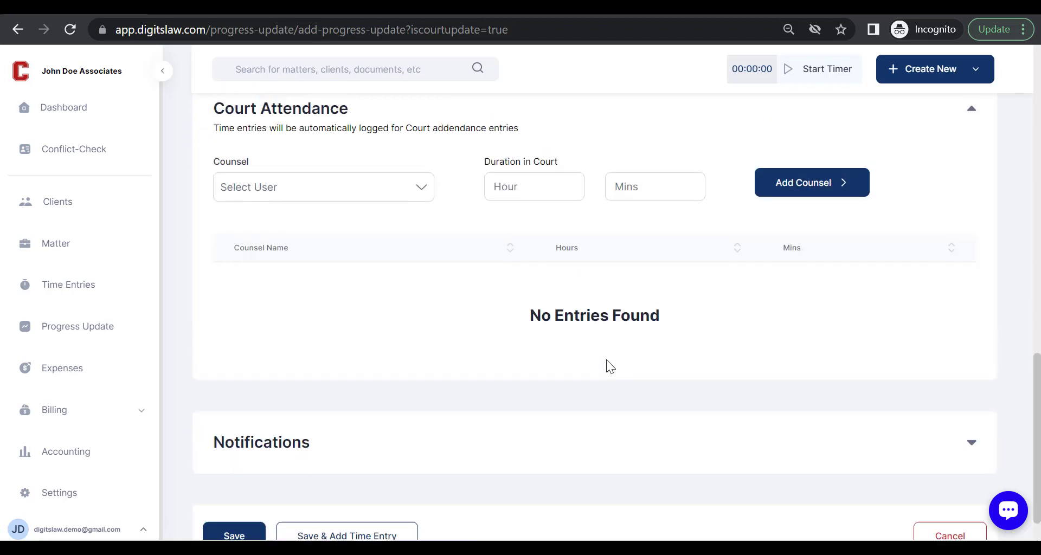
pyautogui.scroll(6, 507, 339)
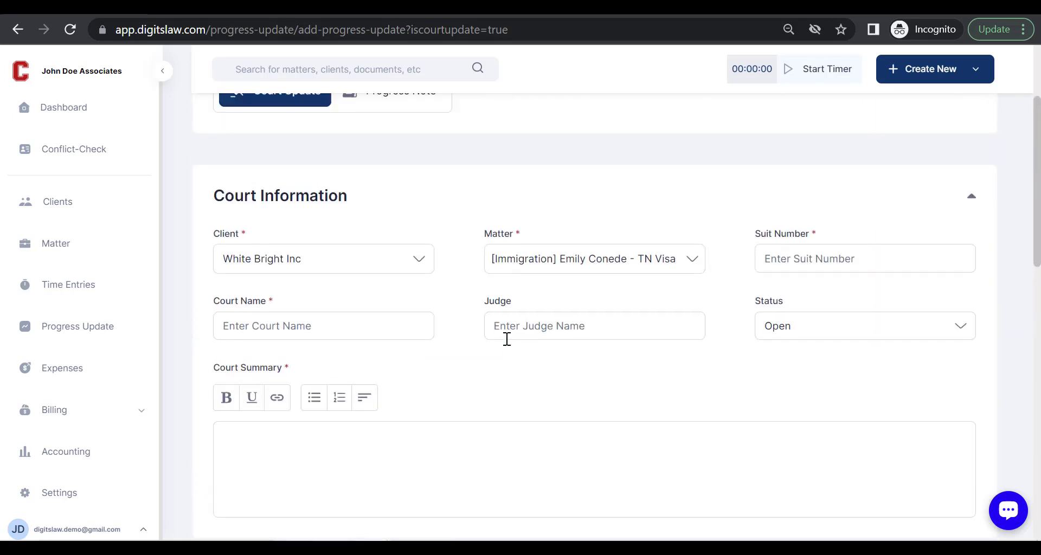
pyautogui.scroll(-9, 507, 339)
pyautogui.scroll(10, 507, 339)
pyautogui.scroll(2, 507, 338)
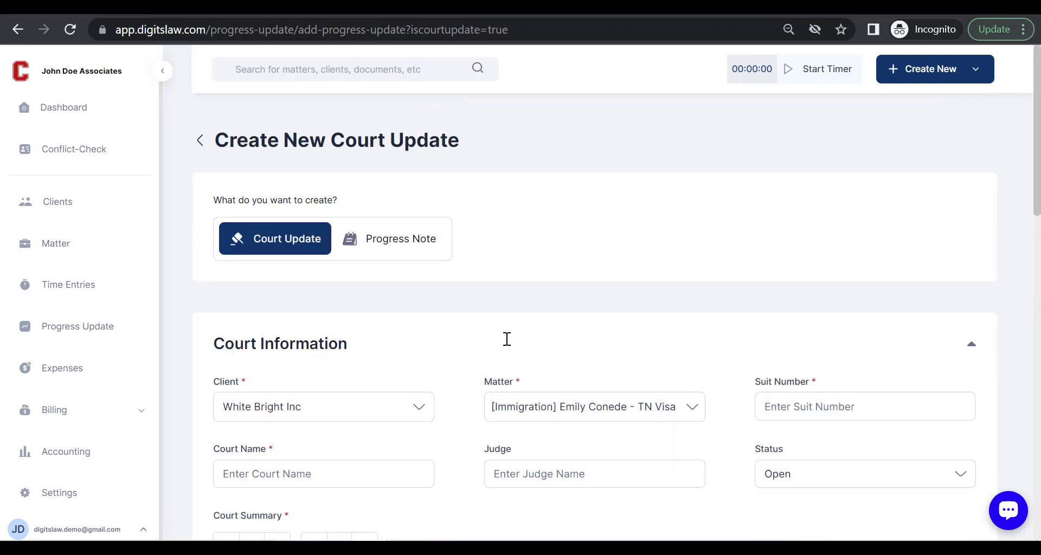
pyautogui.scroll(-4, 505, 347)
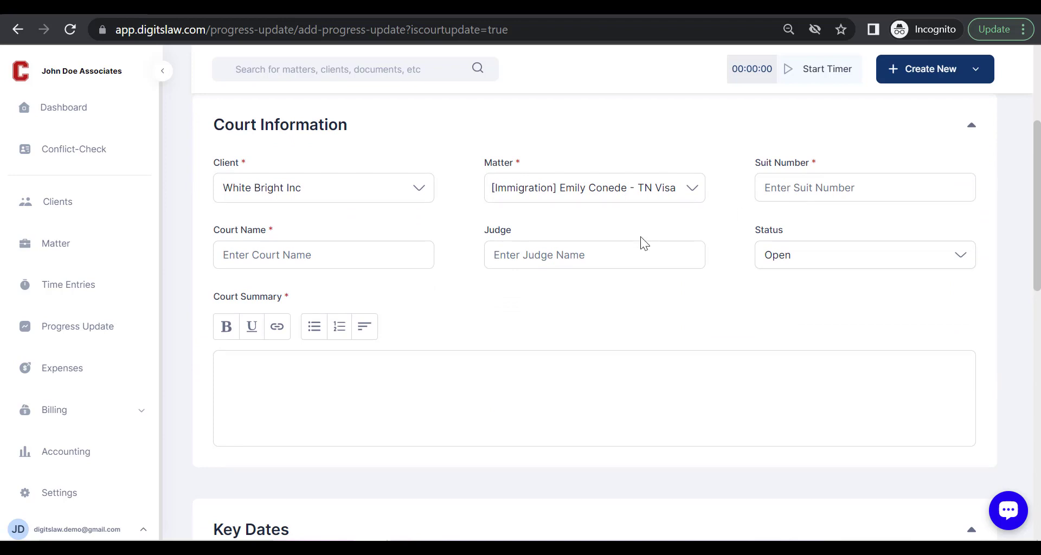
# Step: Enter the suit number and set the court name to "Alberta court house"
pyautogui.click(780, 188)
pyautogui.write('12345678')
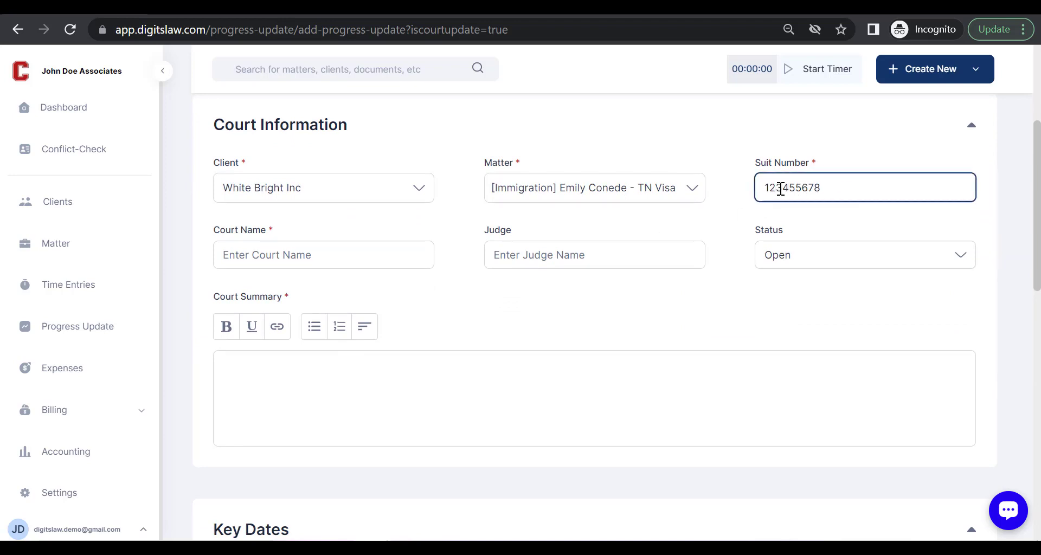
pyautogui.write('789')
pyautogui.click(291, 254)
pyautogui.write('Alberta')
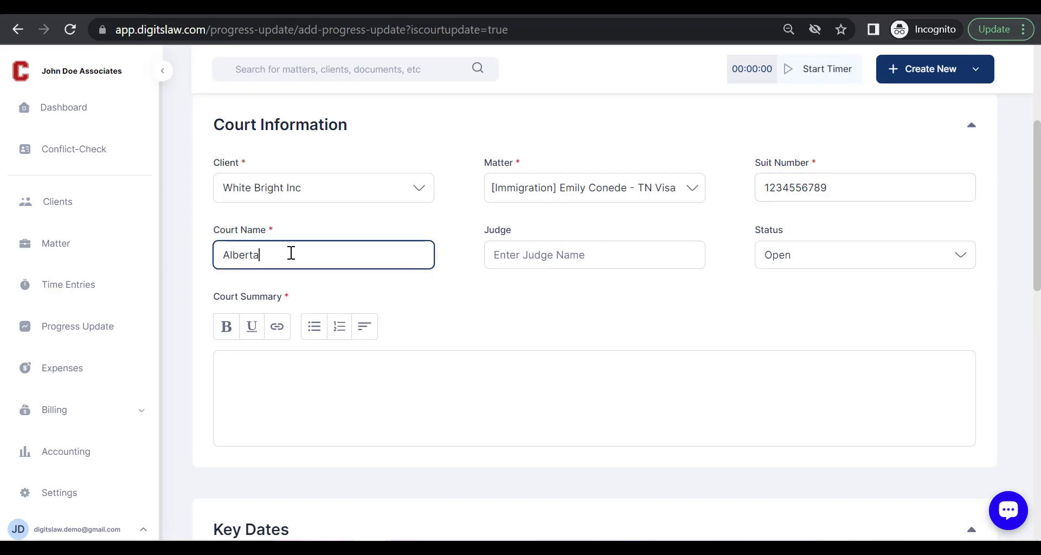
pyautogui.write(' court house')
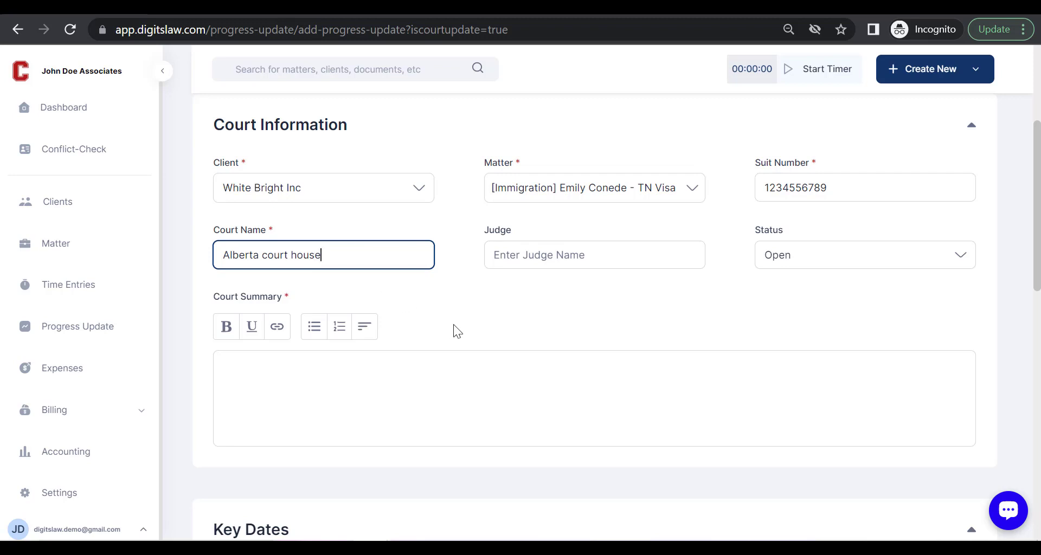
# Step: Write the court summary "Summary of court case" with bullets "Opposing counsel was not present" and "Next court date will be March 19, 2023"
pyautogui.scroll(-3, 450, 341)
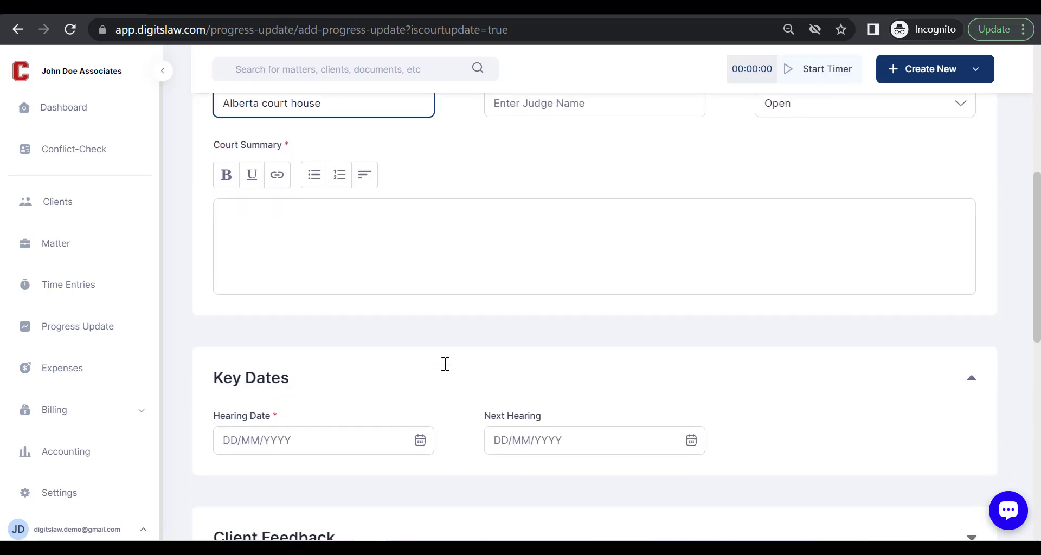
pyautogui.click(299, 218)
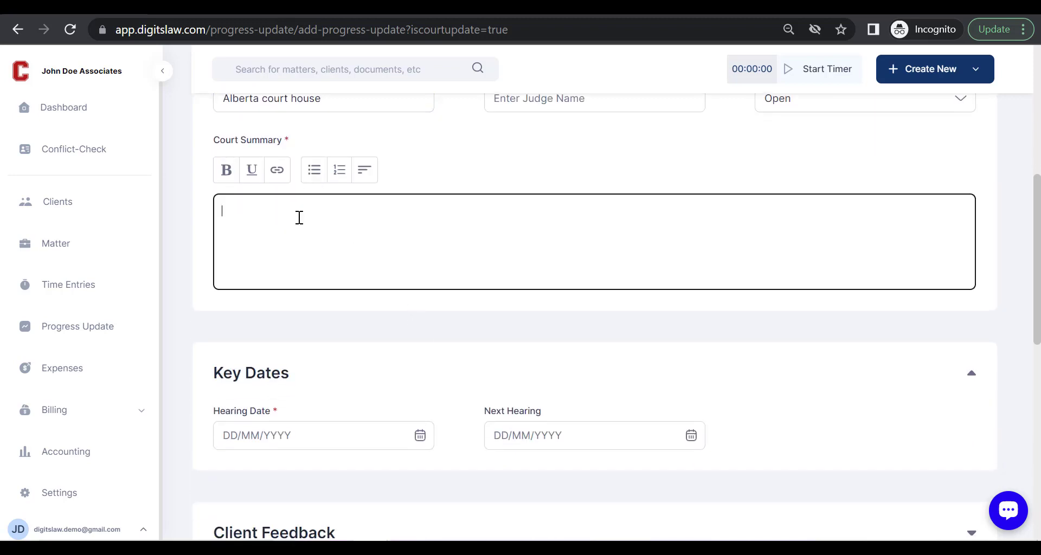
pyautogui.write('Summary of court case')
pyautogui.press('Return')
pyautogui.click(314, 179)
pyautogui.write('Opposing c')
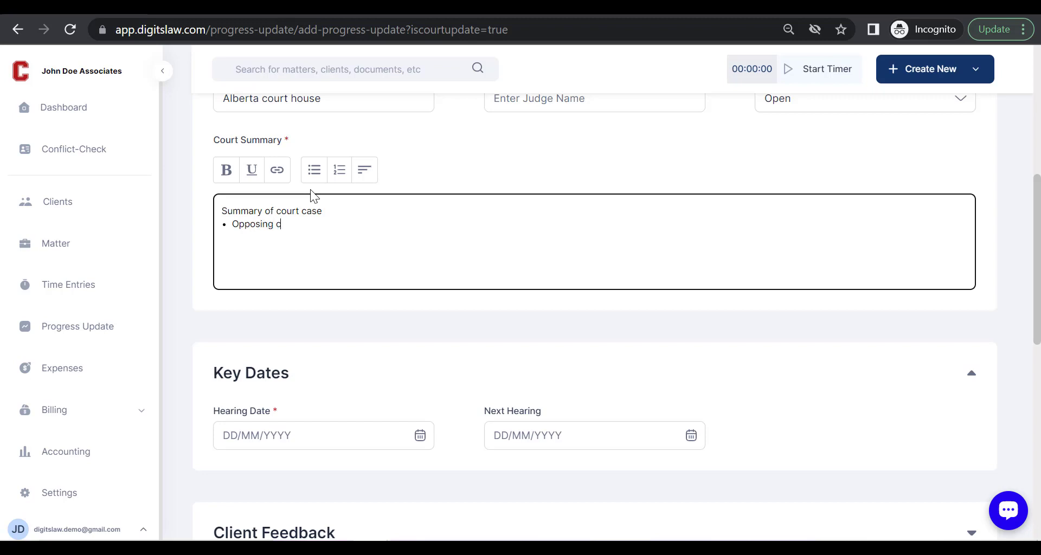
pyautogui.write('ounsel was not present')
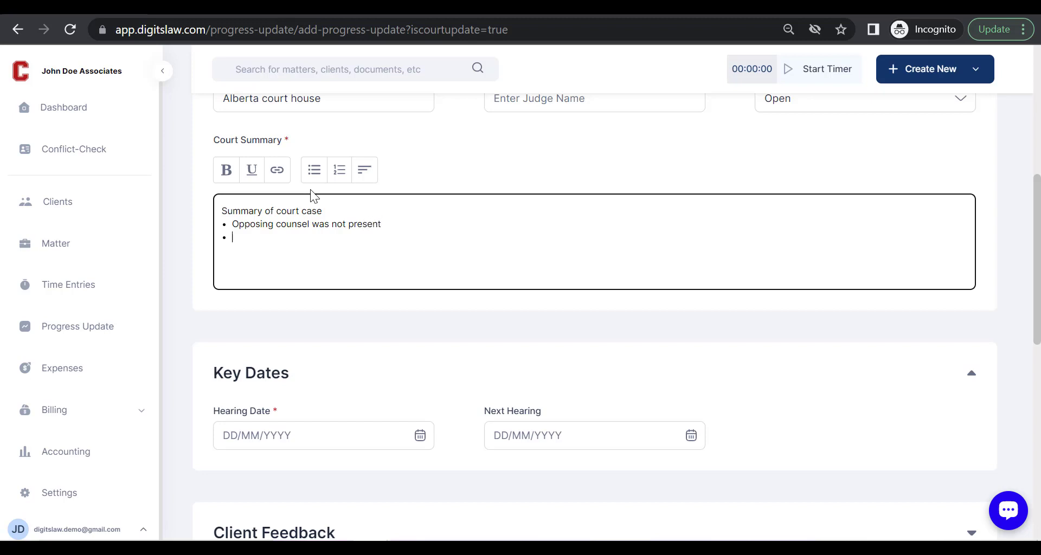
pyautogui.write('et')
pyautogui.write('te w')
pyautogui.write('ill be March 19, 2023')
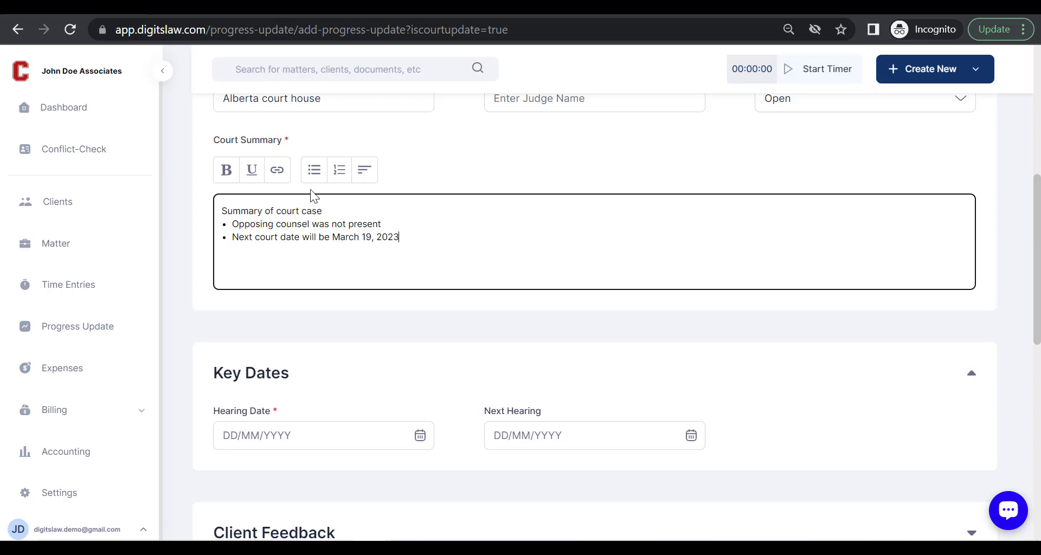
# Step: Set the hearing date to 16/02/2023 and the next hearing to 19/03/2023
pyautogui.scroll(-3, 312, 193)
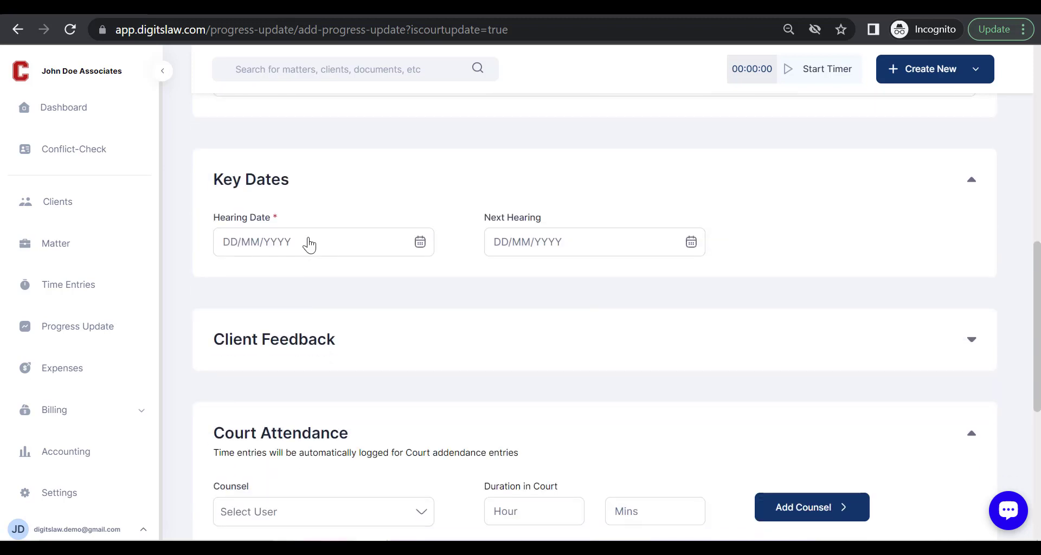
pyautogui.click(309, 242)
pyautogui.click(353, 373)
pyautogui.click(542, 242)
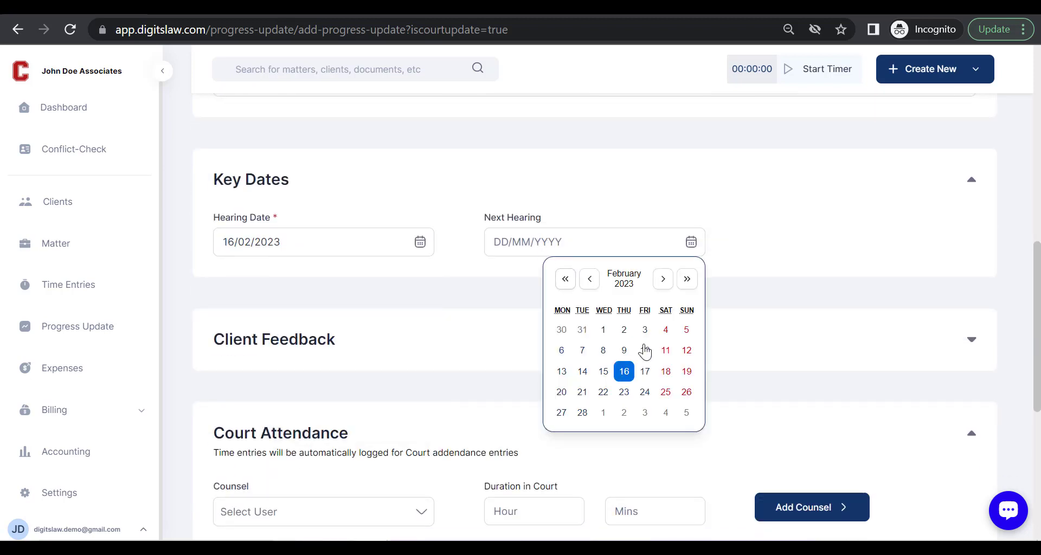
pyautogui.click(660, 279)
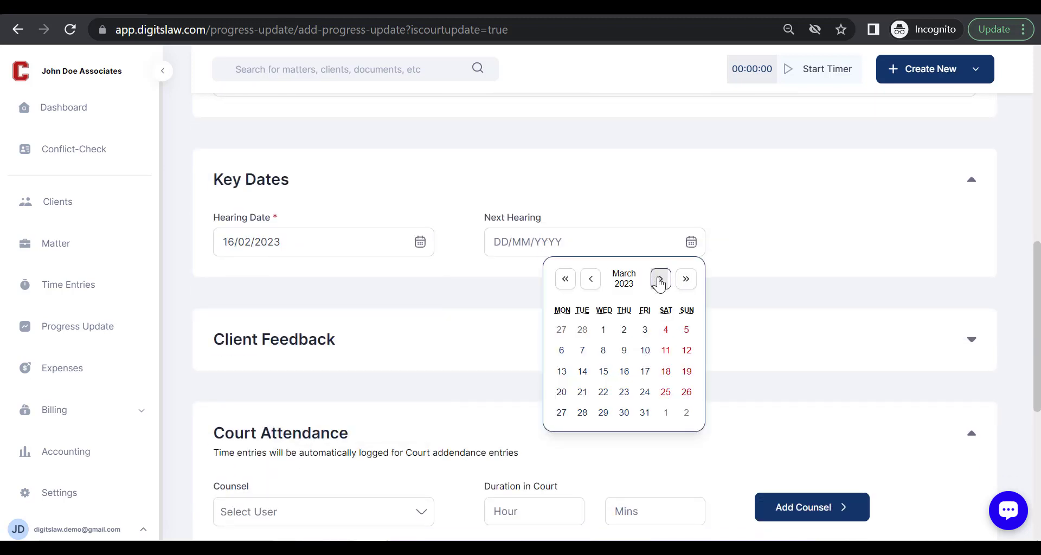
pyautogui.click(687, 372)
# Step: Add the first listed counsel to the court attendance with a duration of 2 hours 5 minutes, and save the court update
pyautogui.scroll(-4, 629, 445)
pyautogui.scroll(-3, 626, 453)
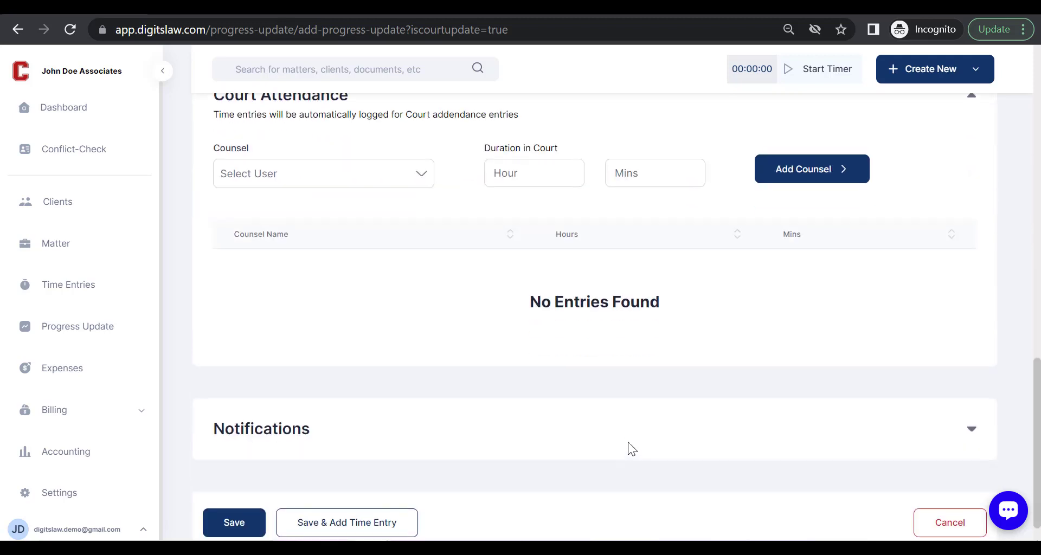
pyautogui.click(398, 151)
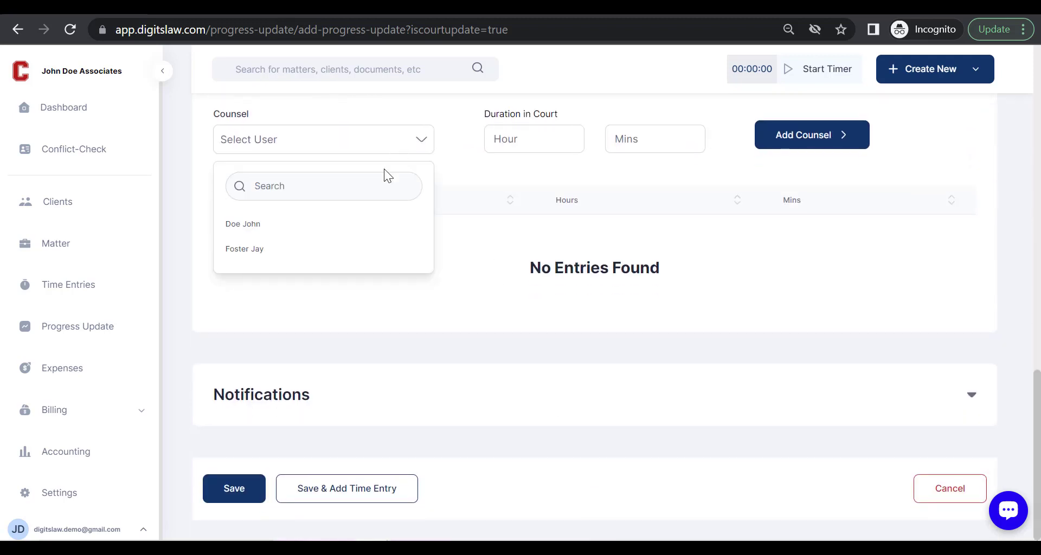
pyautogui.click(364, 234)
pyautogui.click(510, 144)
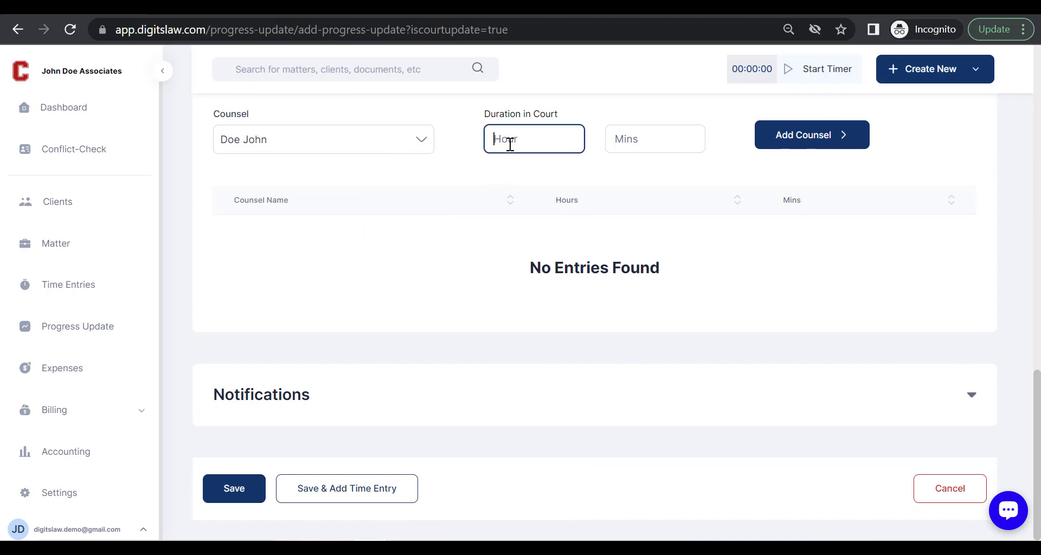
pyautogui.write('1')
pyautogui.press('BackSpace')
pyautogui.write('5')
pyautogui.click(618, 142)
pyautogui.write('5')
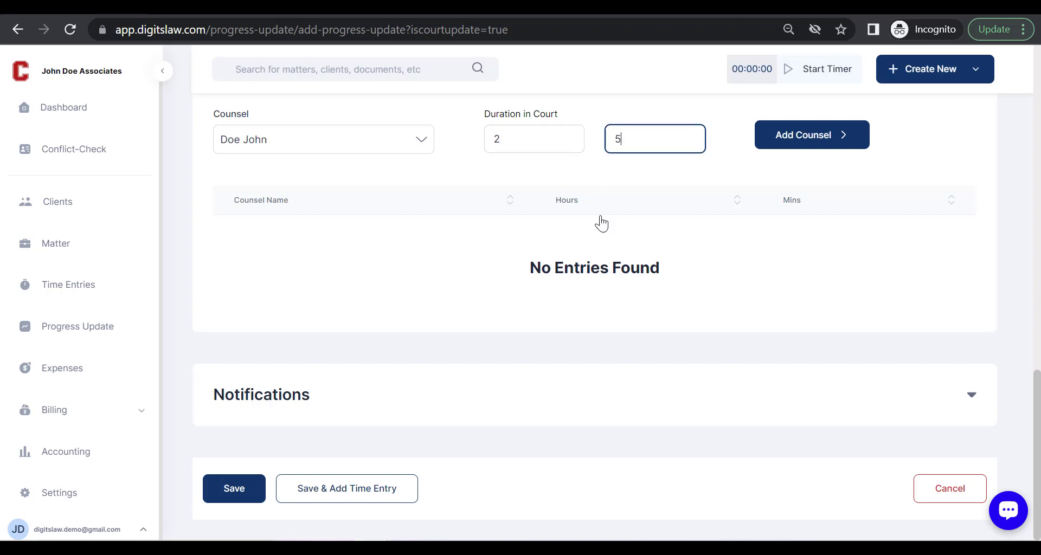
pyautogui.click(781, 146)
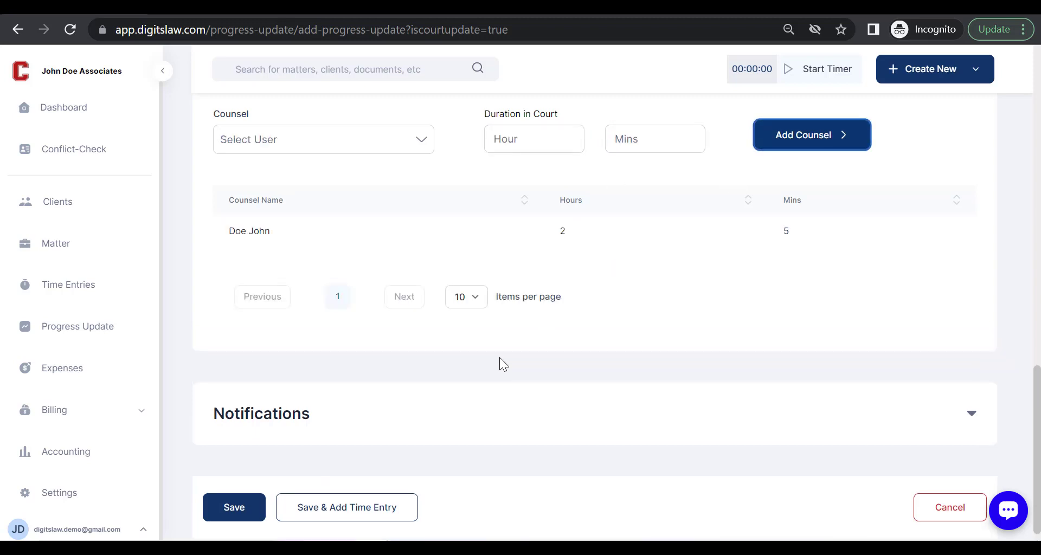
pyautogui.scroll(-1, 501, 374)
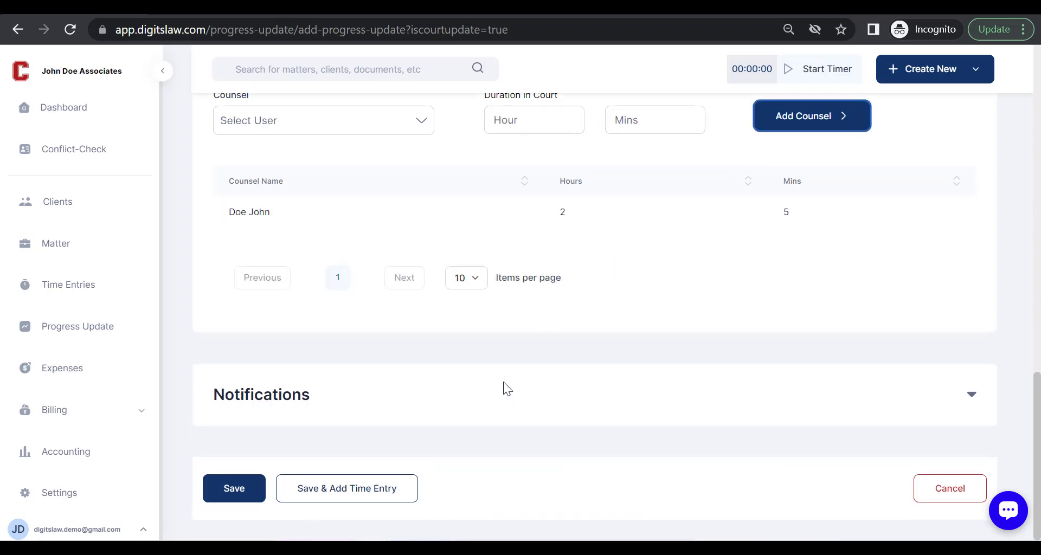
pyautogui.click(220, 490)
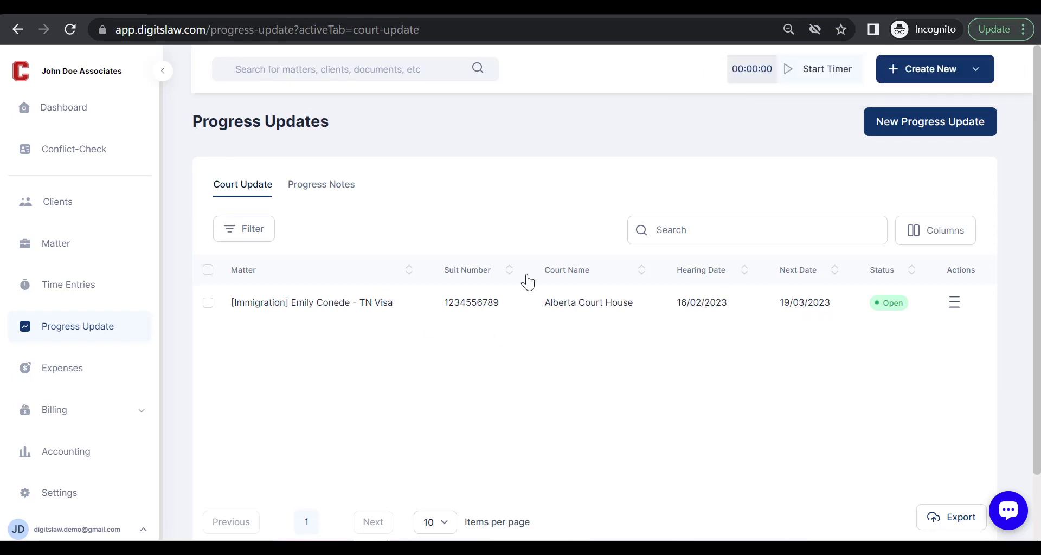
# Step: View the filter options available for court updates
pyautogui.click(249, 232)
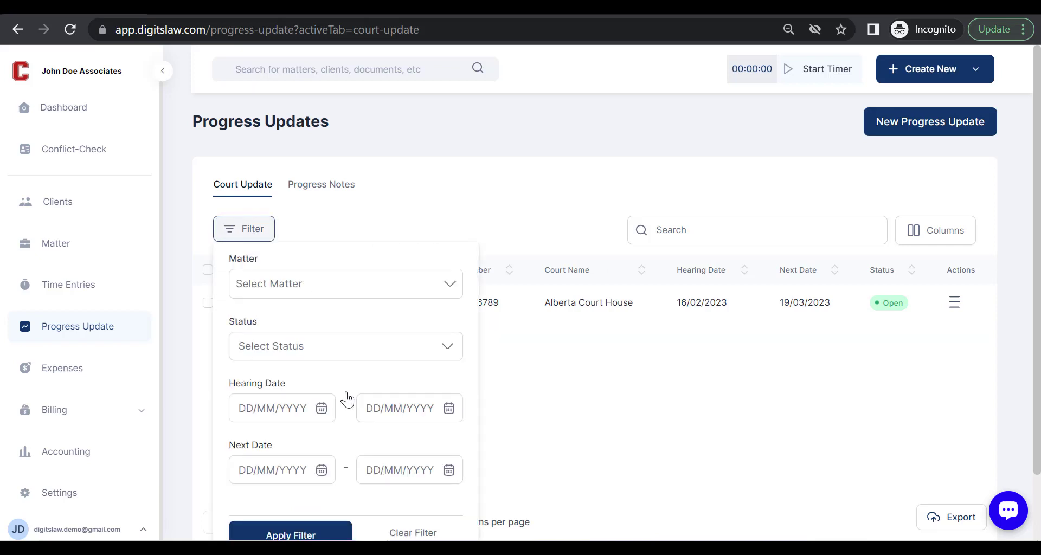
pyautogui.click(256, 229)
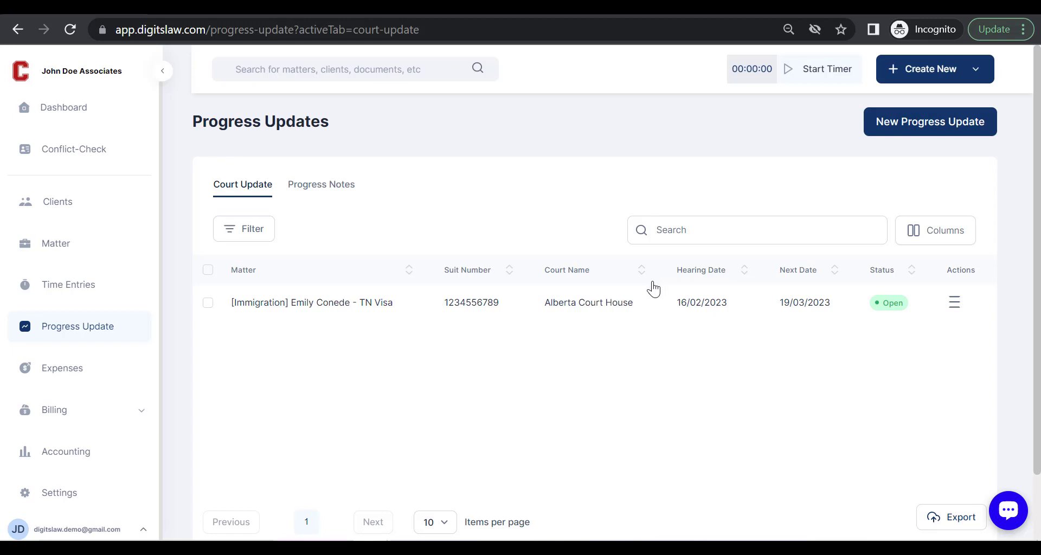
# Step: Open the time entries list and examine the recorded entries
pyautogui.click(102, 287)
pyautogui.scroll(-1, 327, 345)
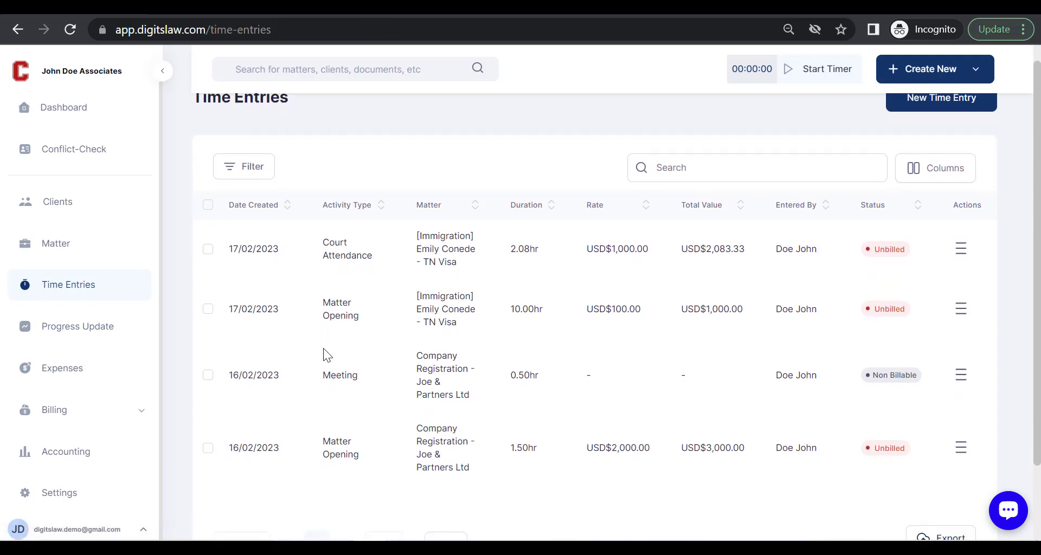
pyautogui.scroll(-1, 325, 353)
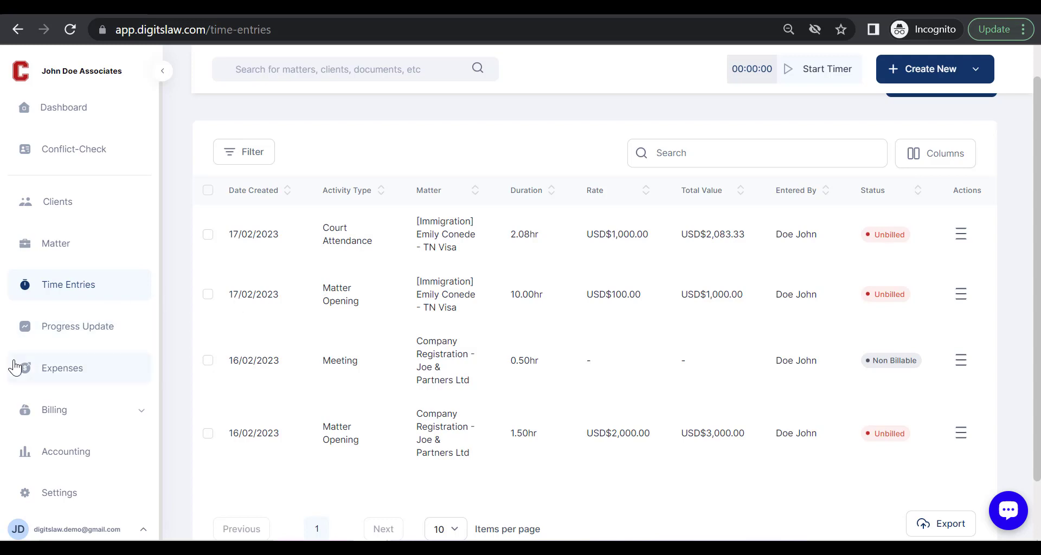
pyautogui.scroll(-1, 130, 347)
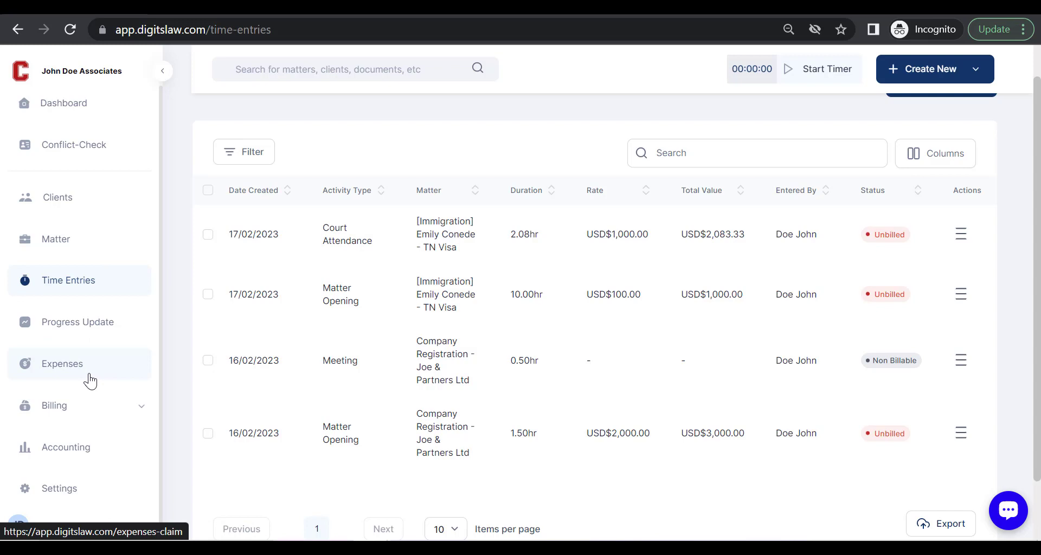
# Step: Open the billing section's flat fees, start a new flat fee, and view the record types offered for quick creation
pyautogui.click(104, 408)
pyautogui.scroll(-2, 92, 446)
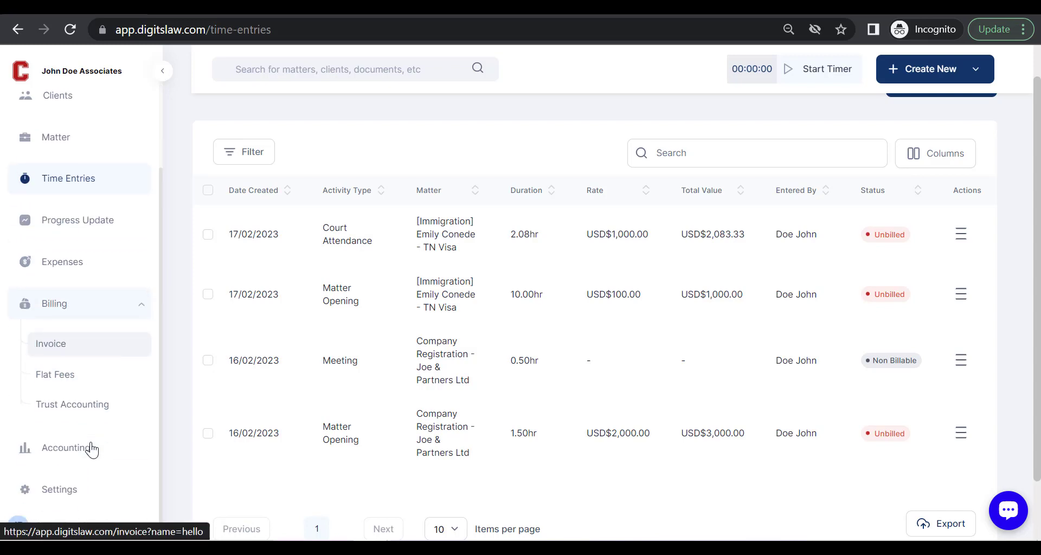
pyautogui.click(69, 387)
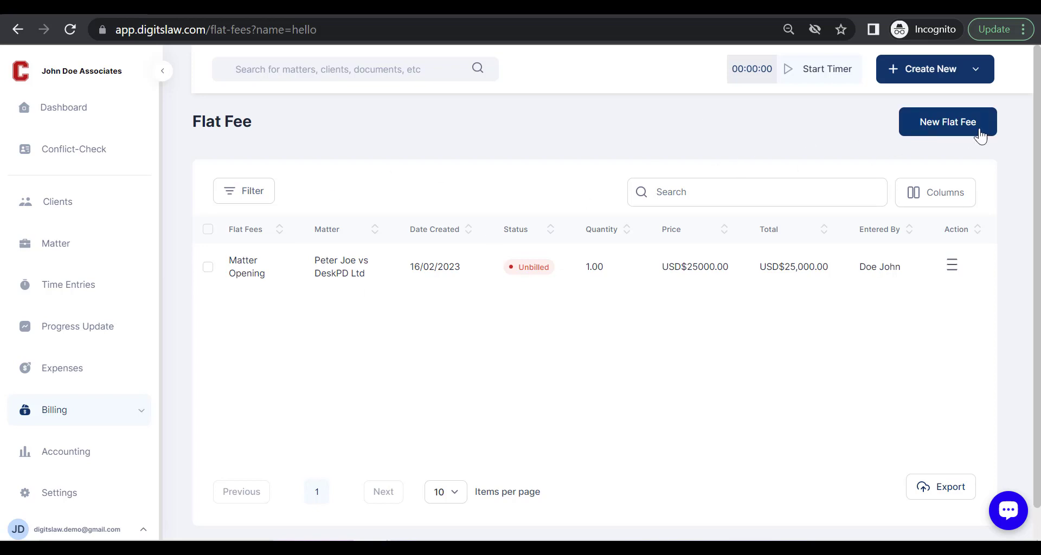
pyautogui.click(953, 132)
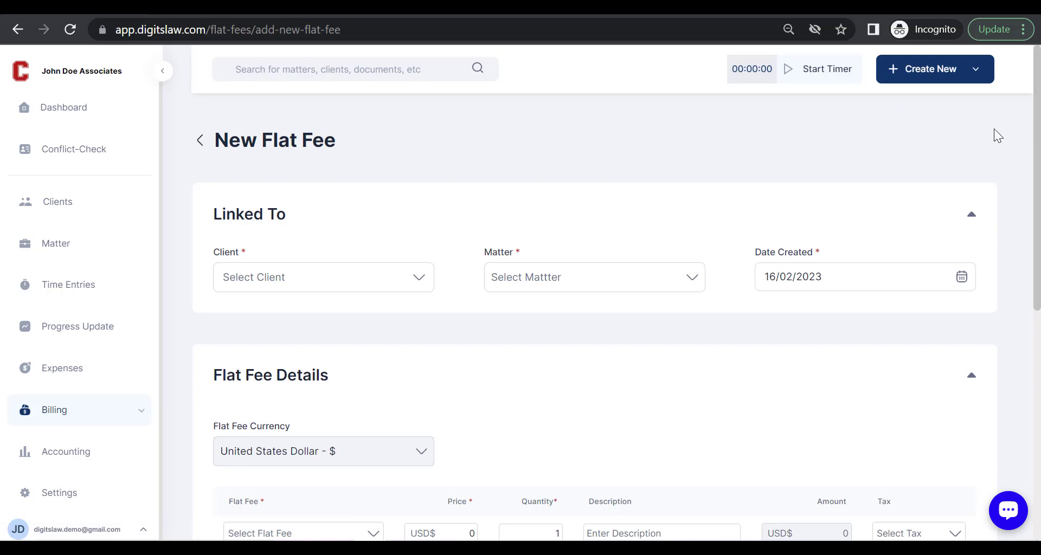
pyautogui.click(930, 73)
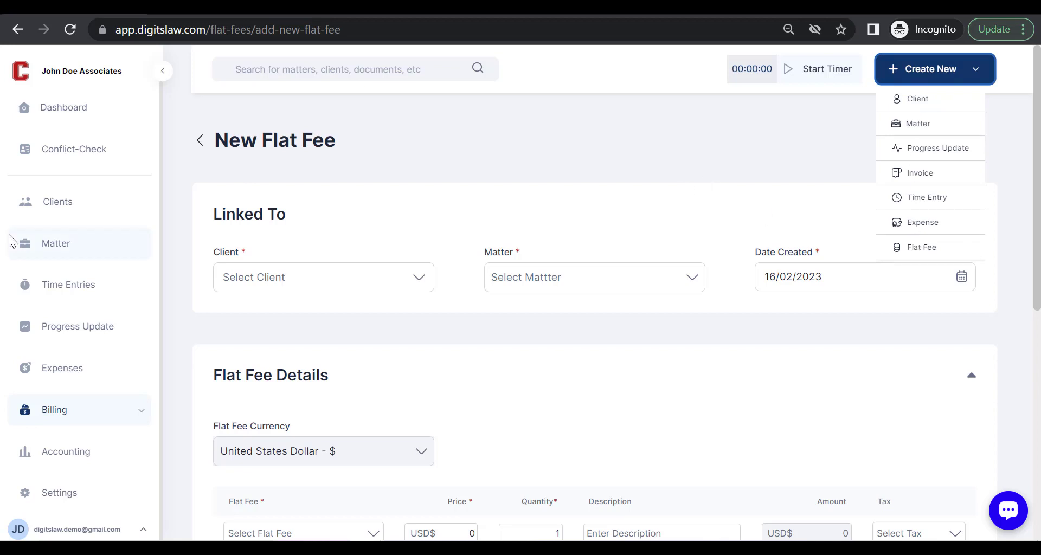
# Step: Link the new flat fee to the client White Bright Inc and its immigration TN Visa matter
pyautogui.scroll(-2, 352, 166)
pyautogui.click(332, 168)
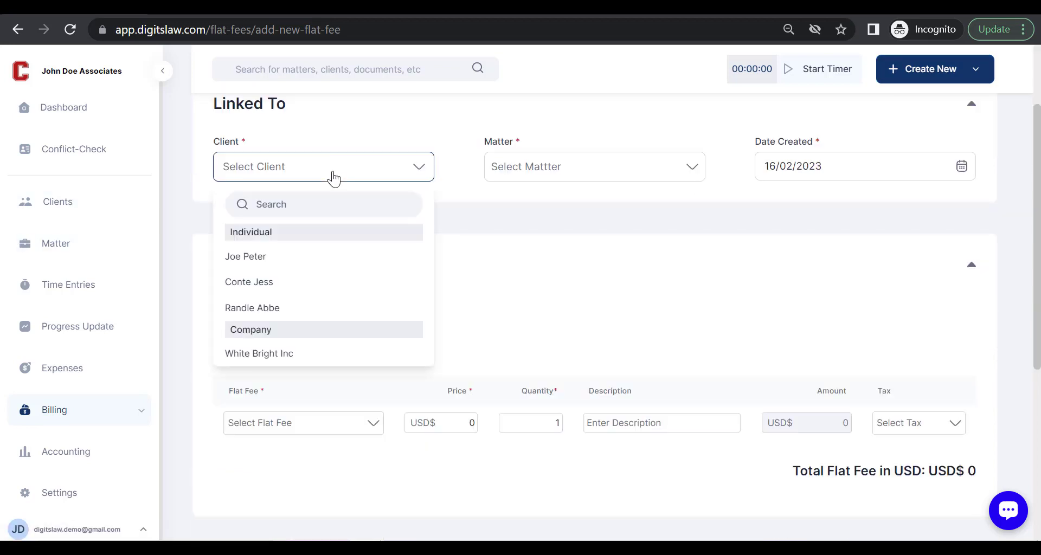
pyautogui.click(289, 356)
pyautogui.click(564, 167)
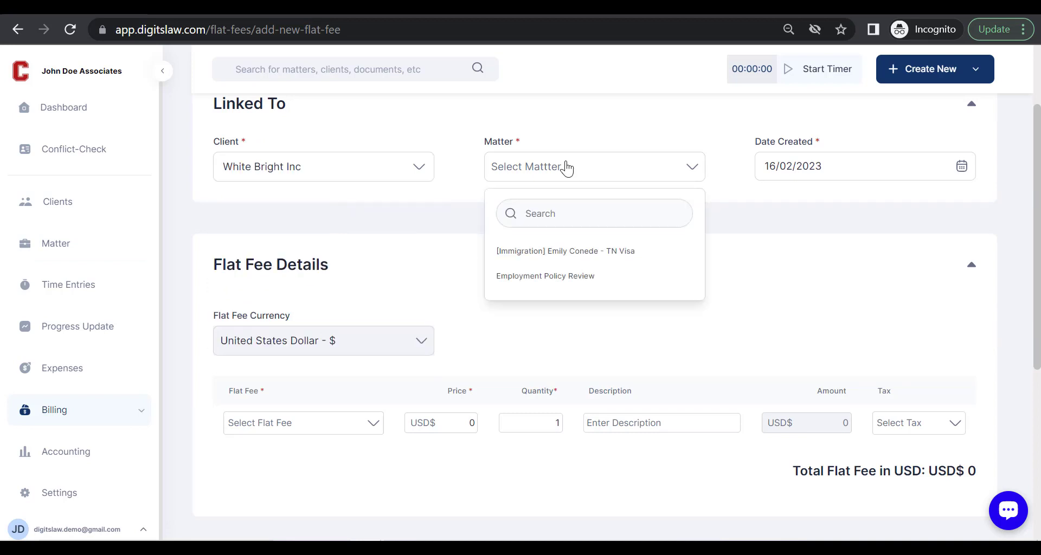
pyautogui.click(551, 262)
# Step: Choose Court Attendance as the flat fee type and set its price to USD 1,000
pyautogui.scroll(-3, 477, 259)
pyautogui.scroll(2, 374, 249)
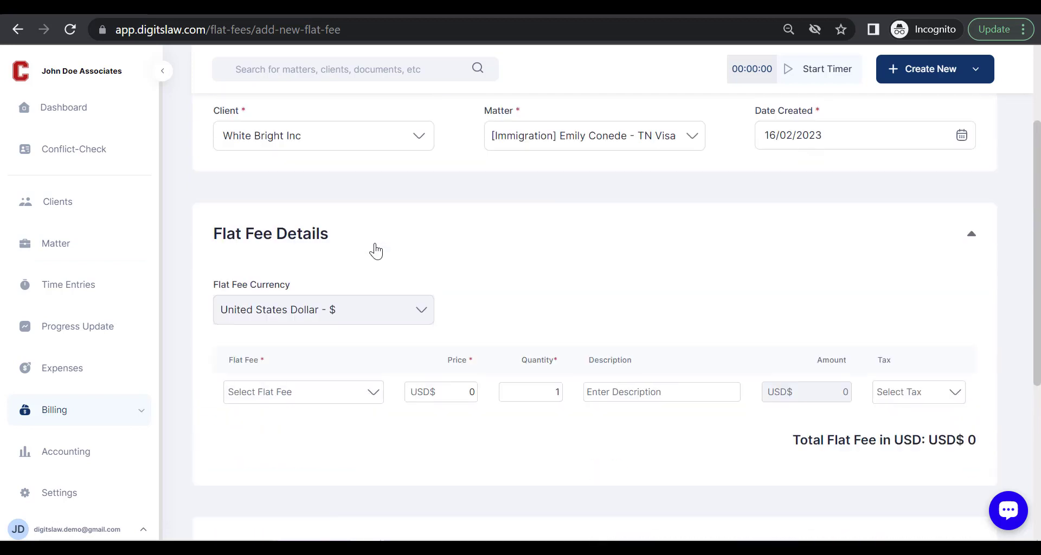
pyautogui.scroll(-2, 417, 304)
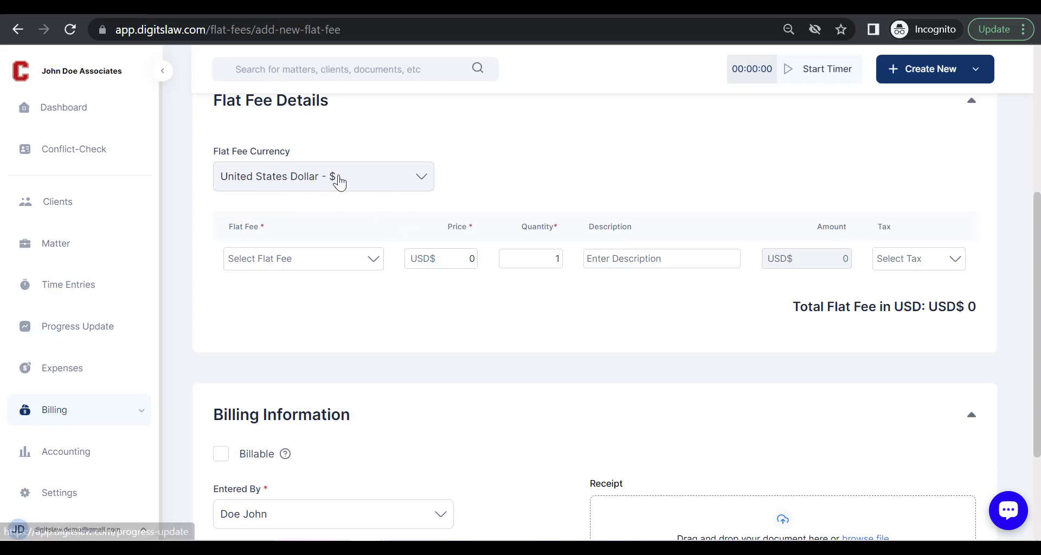
pyautogui.scroll(-1, 76, 472)
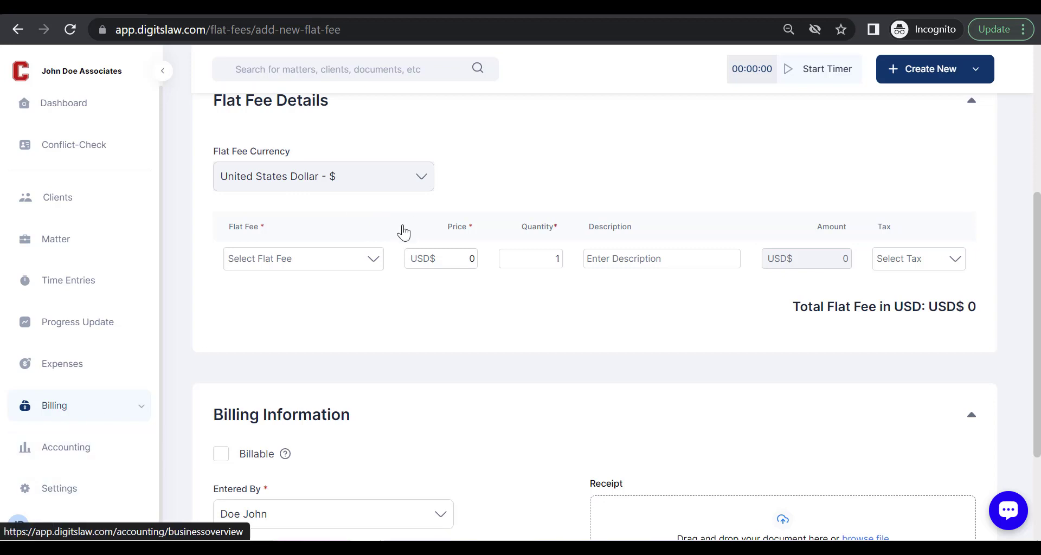
pyautogui.click(337, 259)
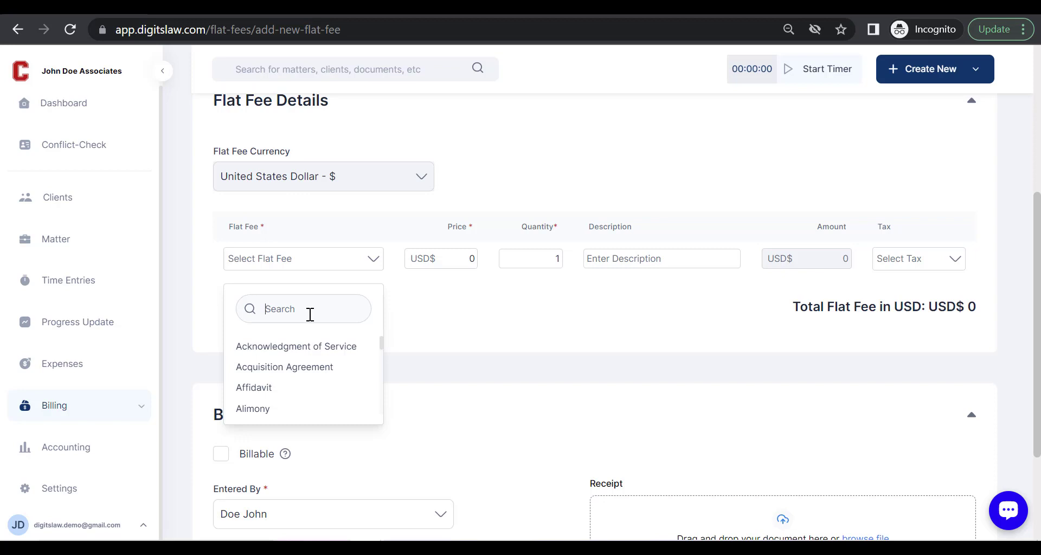
pyautogui.write('cour')
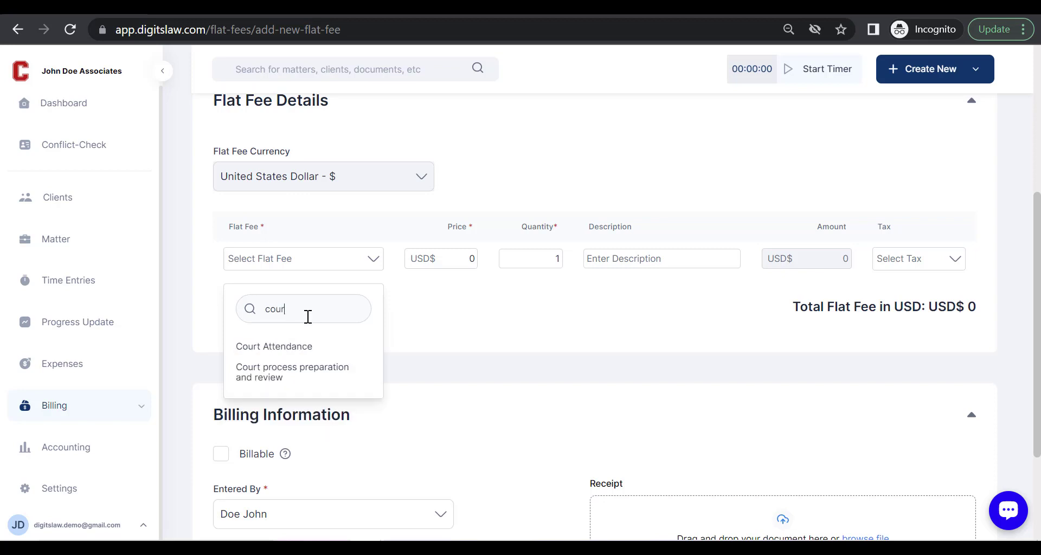
pyautogui.click(304, 349)
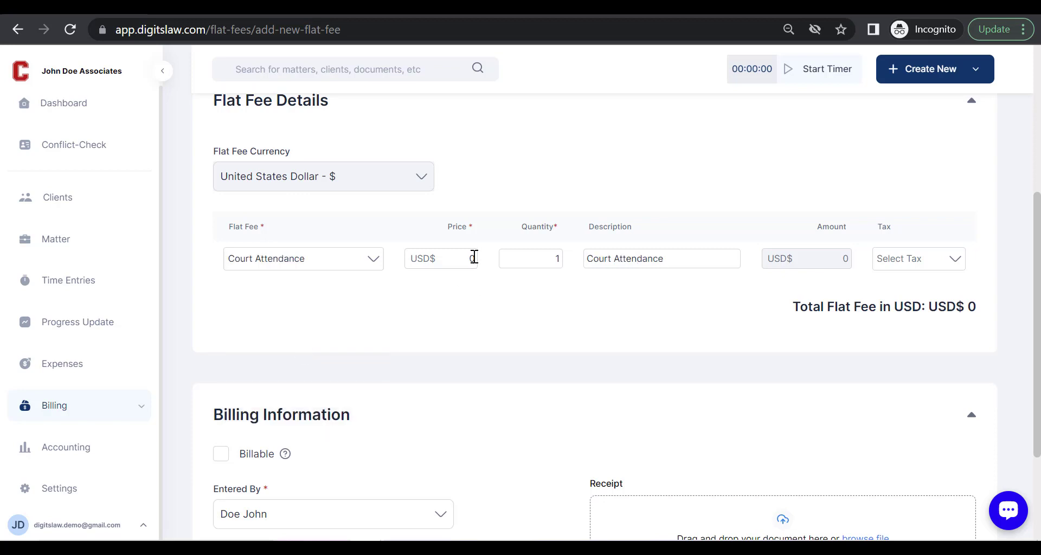
pyautogui.click(468, 258)
pyautogui.write('1000')
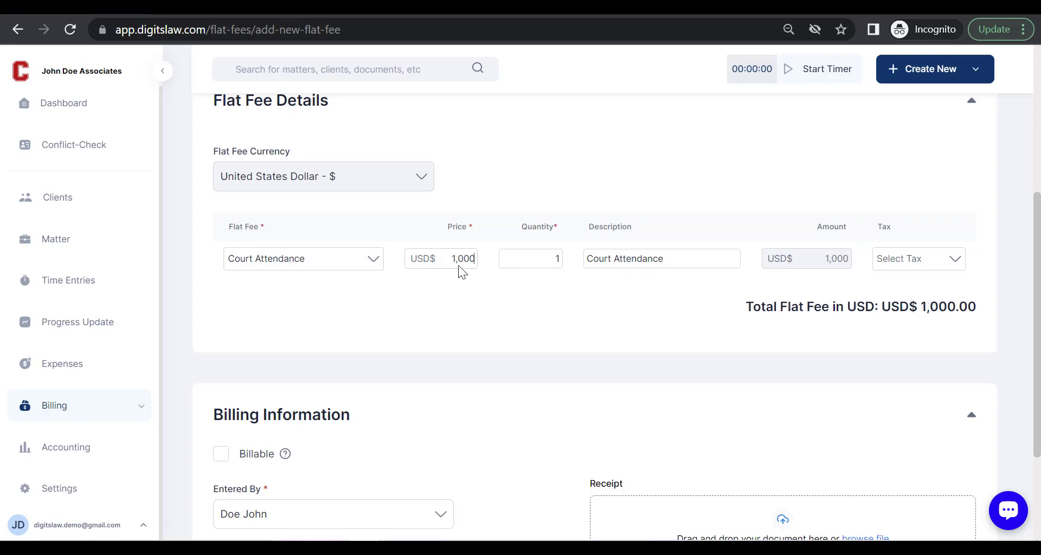
# Step: View the tax options for the Court Attendance fee line
pyautogui.scroll(2, 555, 275)
pyautogui.scroll(-2, 555, 275)
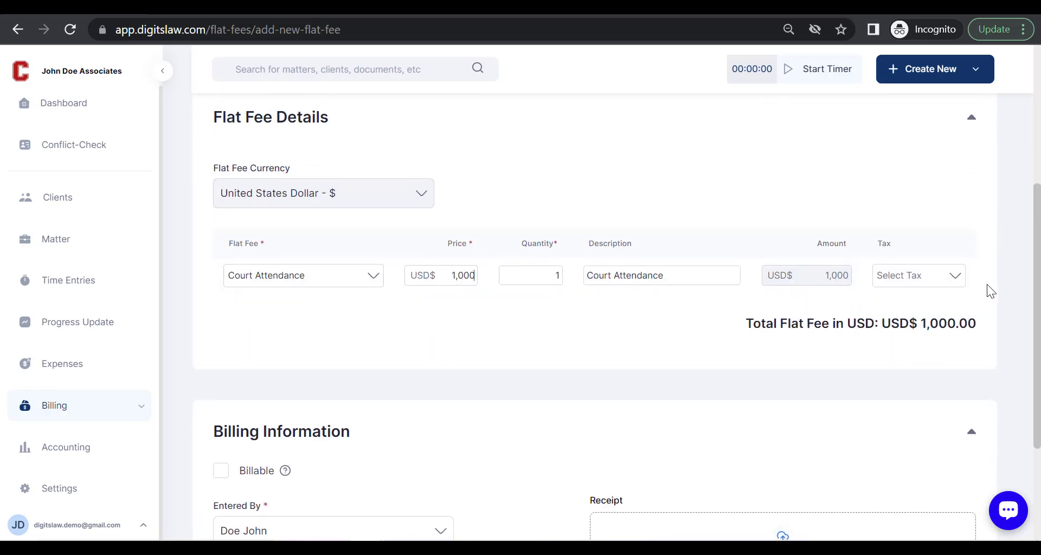
pyautogui.click(934, 282)
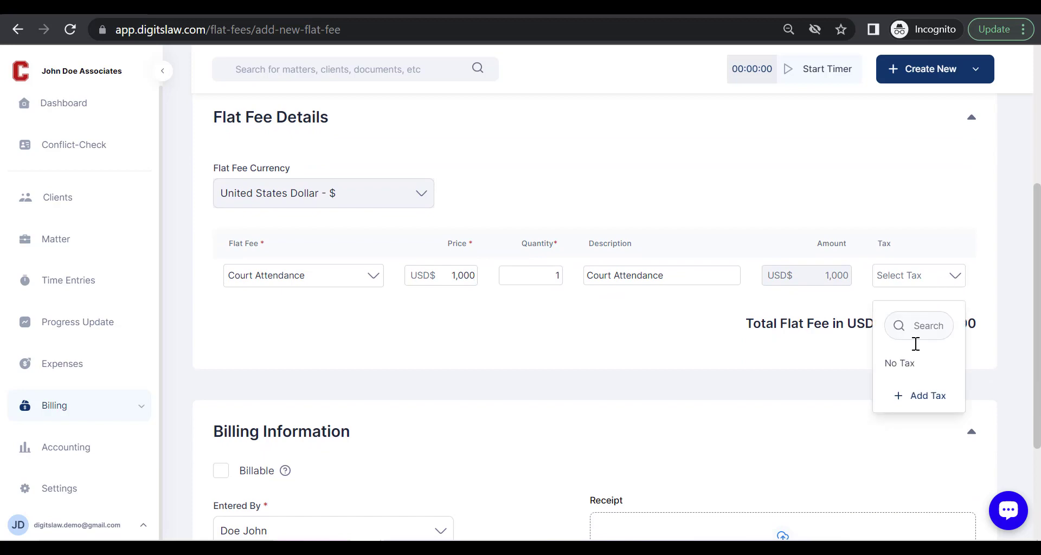
pyautogui.click(903, 288)
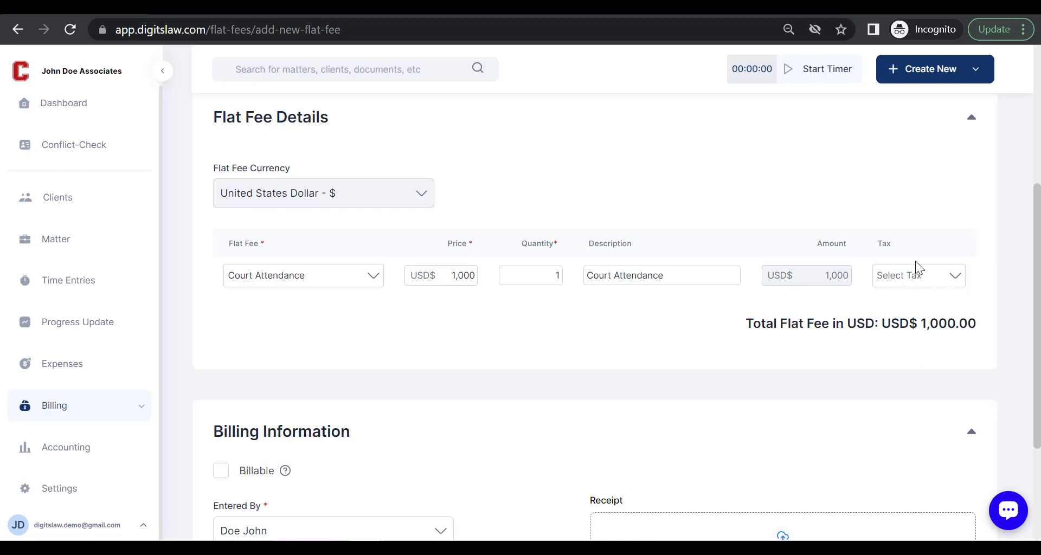
pyautogui.click(915, 274)
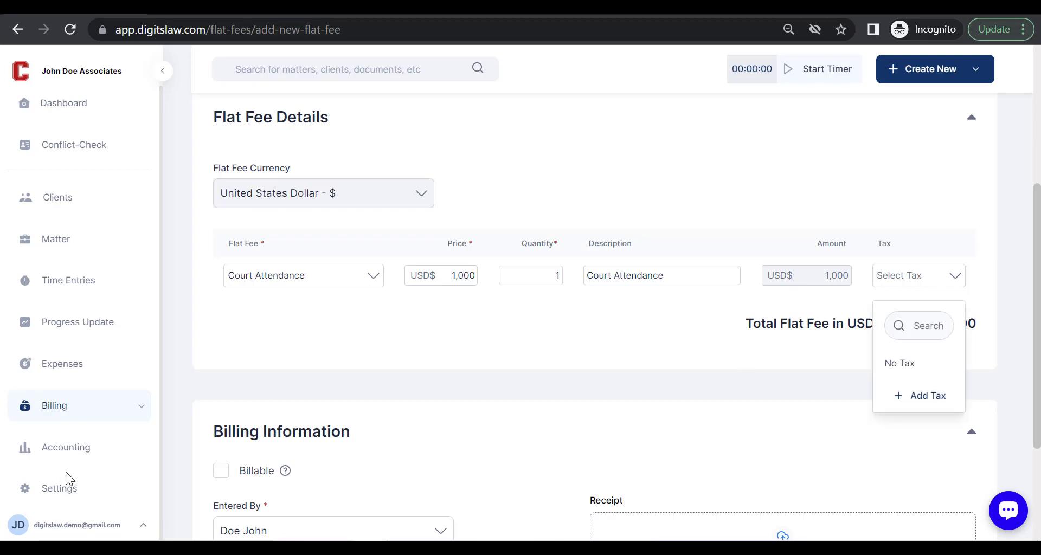
# Step: Mark the flat fee as billable, set the second listed staff member as the person entering it, and save
pyautogui.scroll(-3, 662, 308)
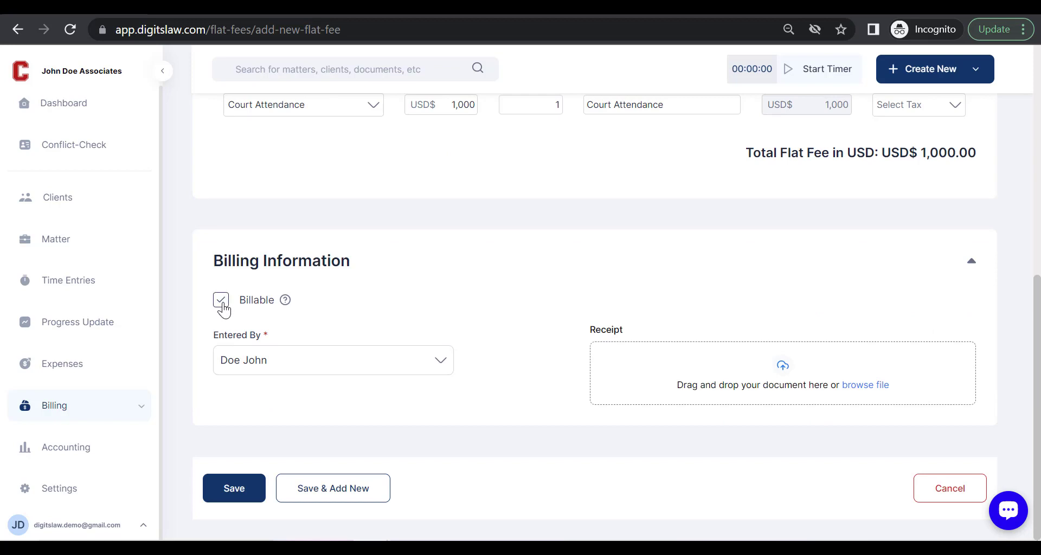
pyautogui.click(263, 360)
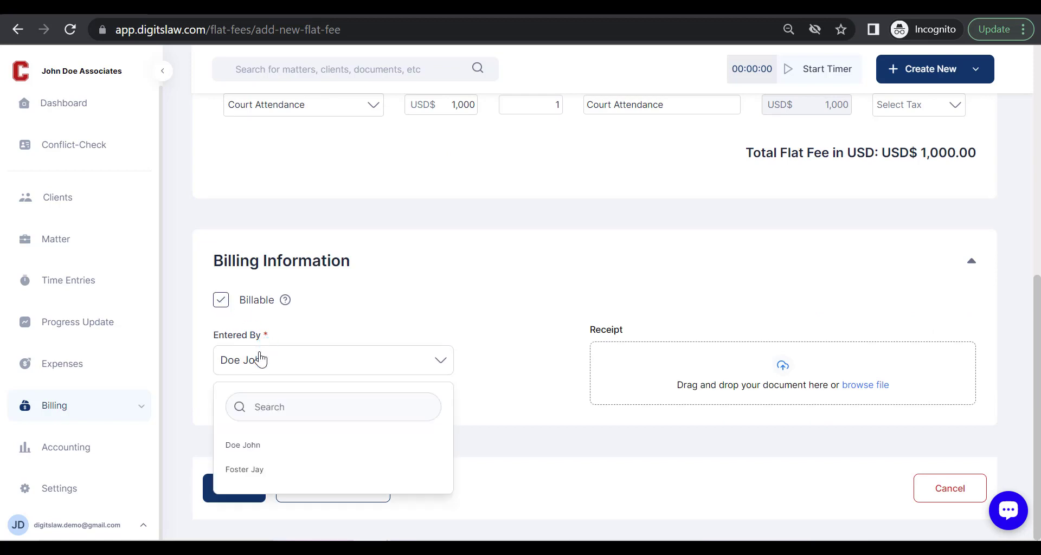
pyautogui.click(263, 469)
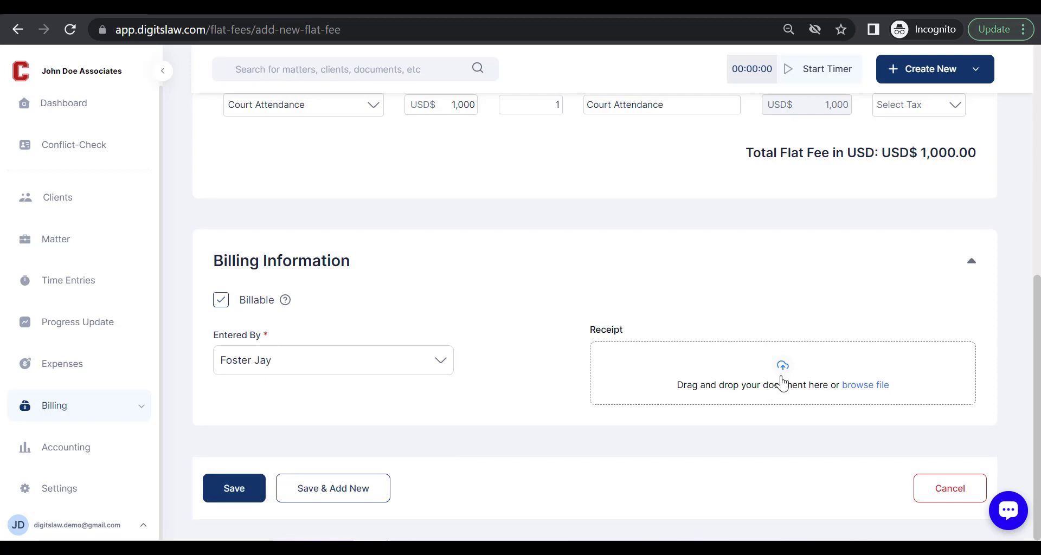
pyautogui.scroll(1, 782, 379)
pyautogui.scroll(-1, 783, 372)
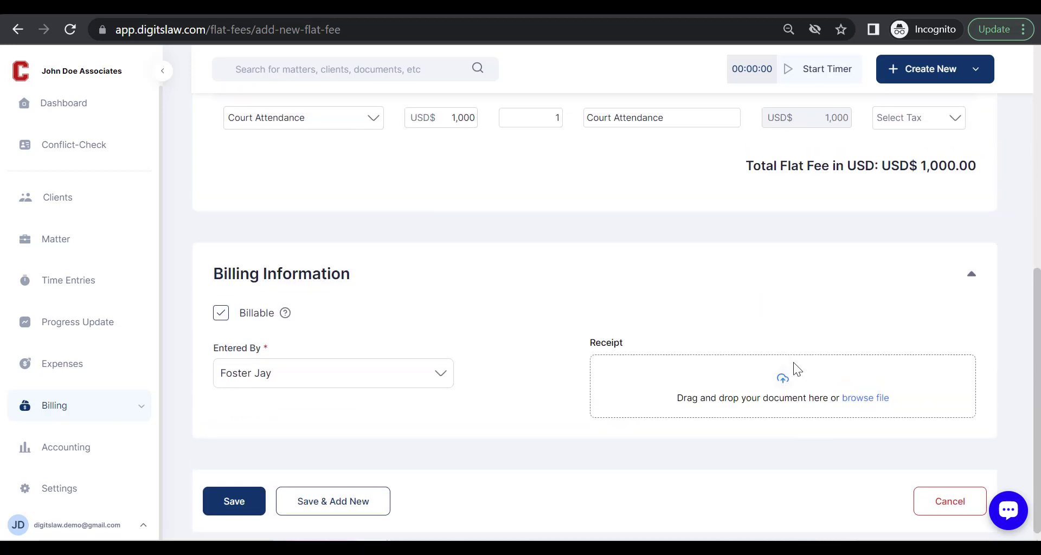
pyautogui.scroll(4, 793, 362)
pyautogui.scroll(-5, 793, 363)
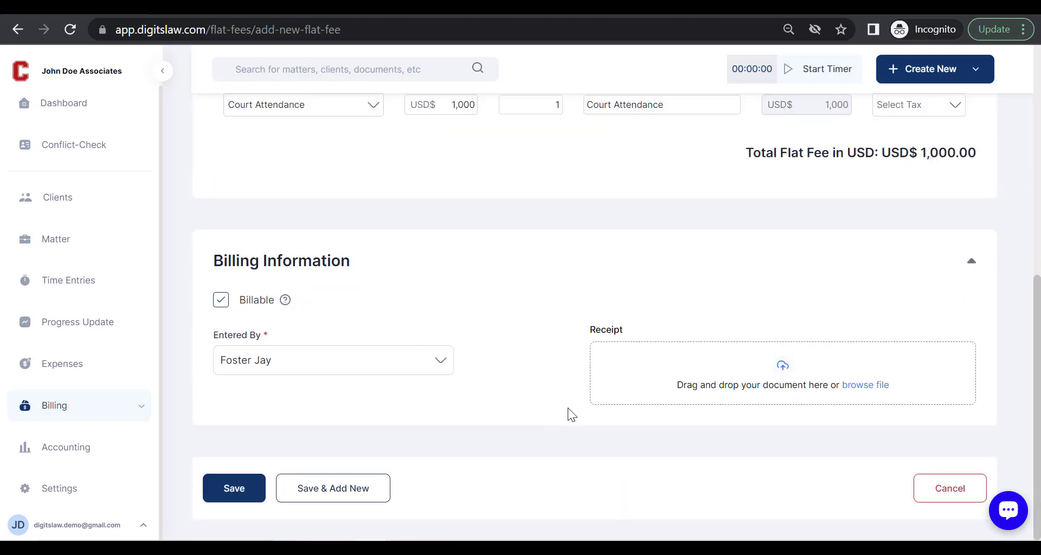
pyautogui.click(233, 489)
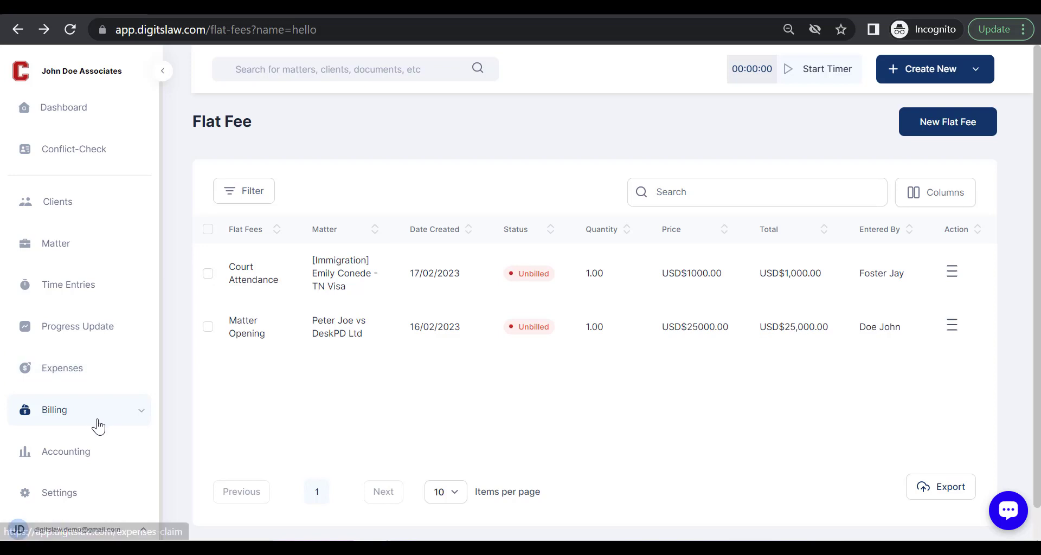
# Step: Open the expenses page and examine the client expenses list and its columns
pyautogui.scroll(-1, 92, 390)
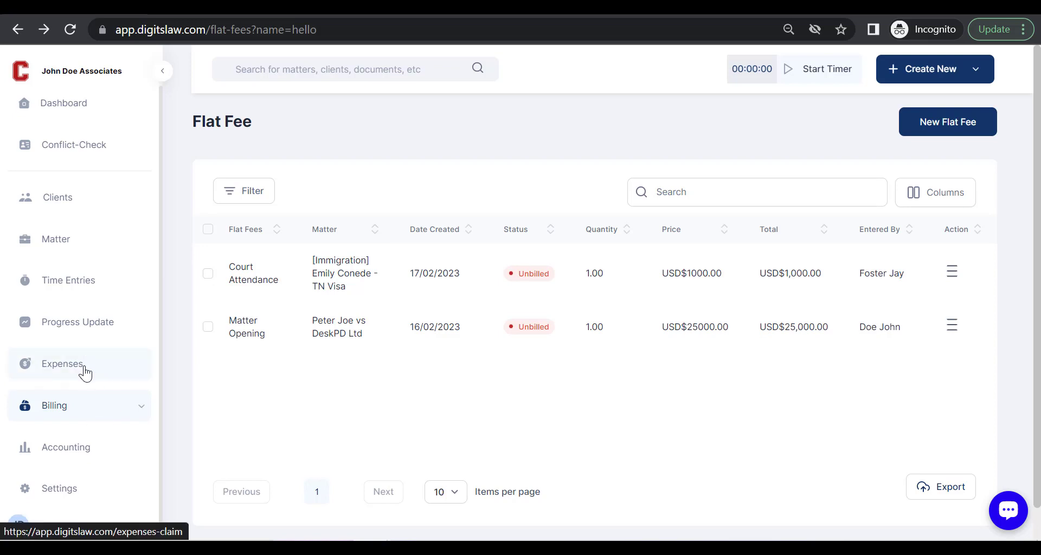
pyautogui.click(85, 374)
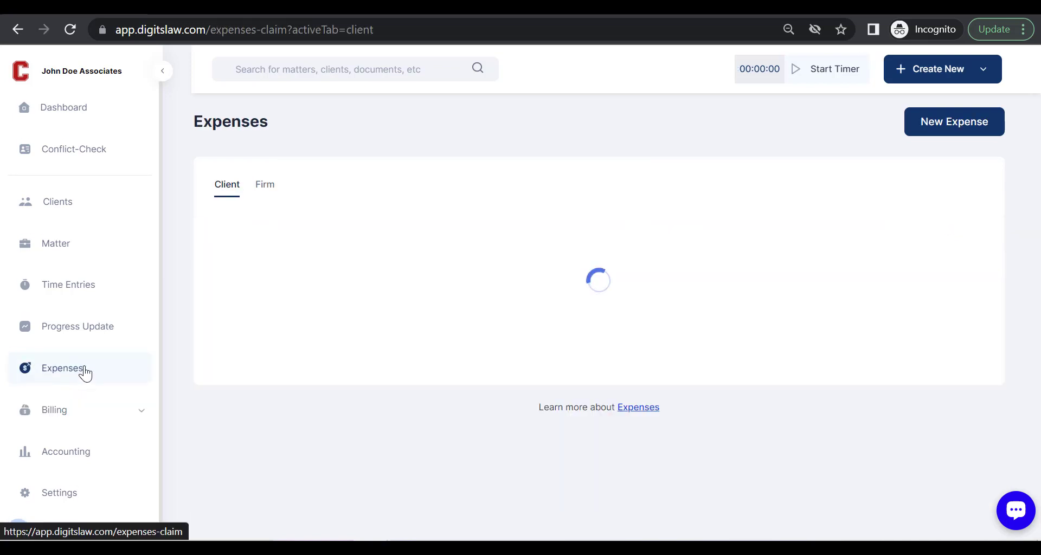
pyautogui.scroll(-2, 358, 364)
pyautogui.scroll(2, 214, 216)
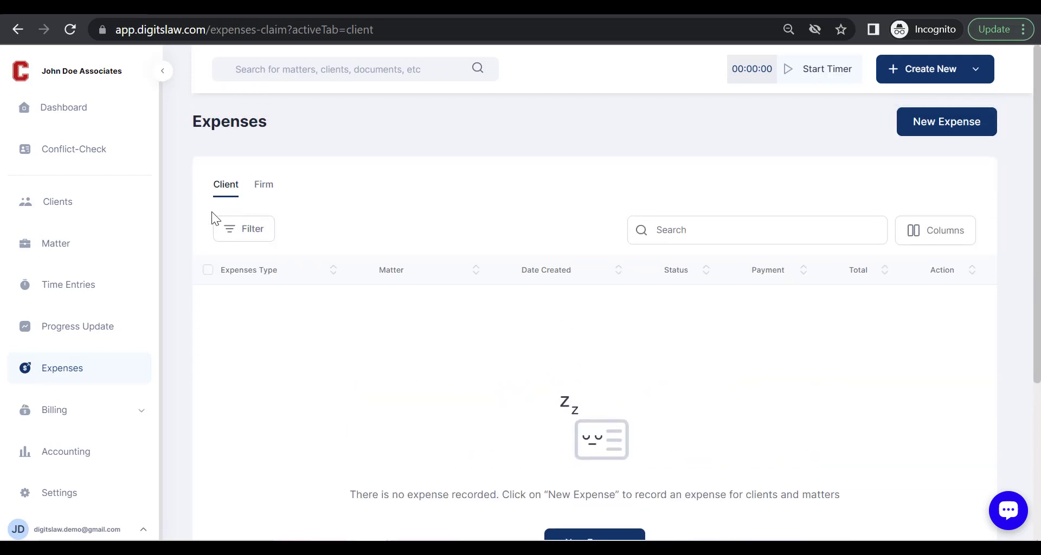
pyautogui.scroll(-3, 293, 272)
pyautogui.scroll(3, 239, 211)
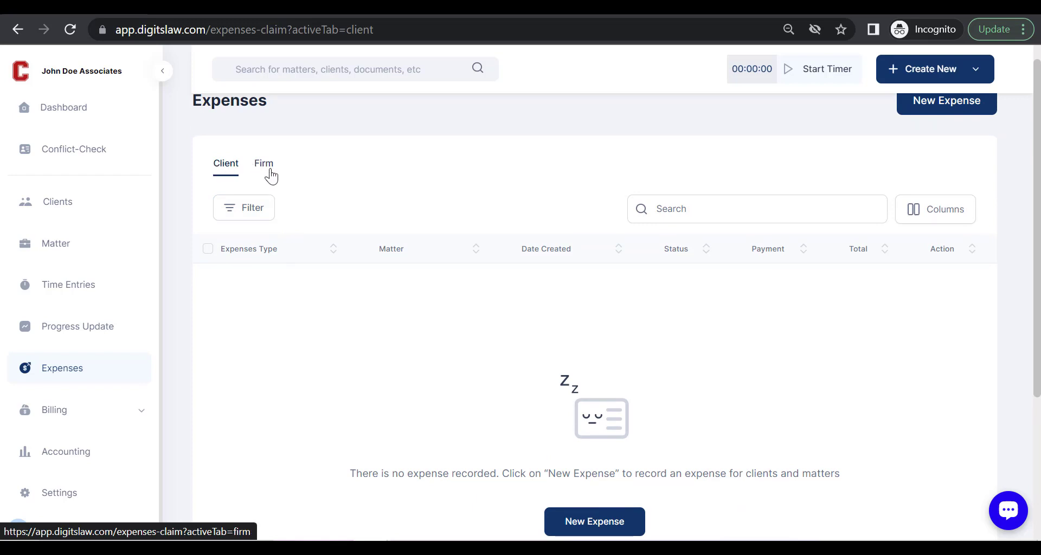
pyautogui.scroll(-3, 274, 181)
pyautogui.scroll(2, 278, 187)
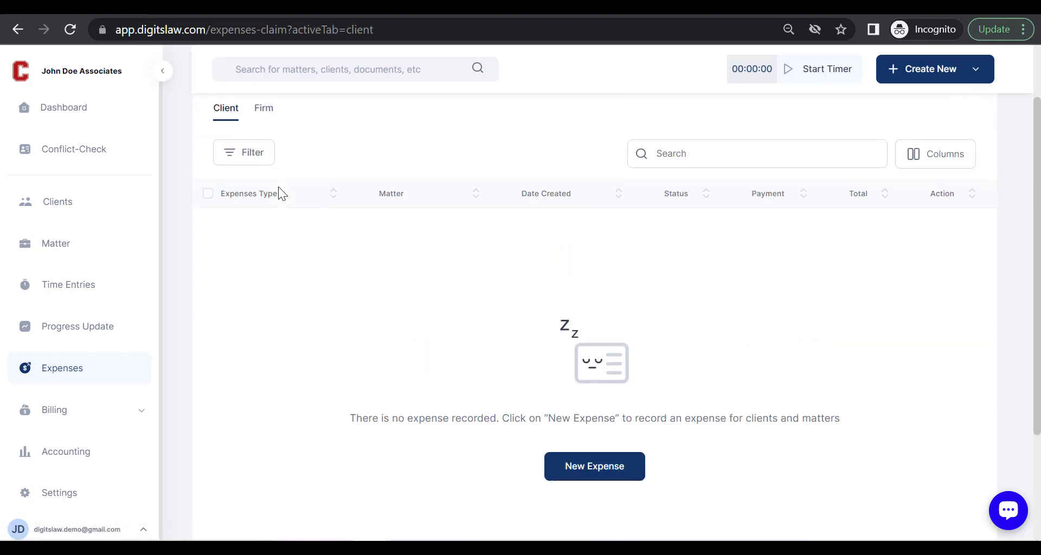
pyautogui.scroll(1, 219, 126)
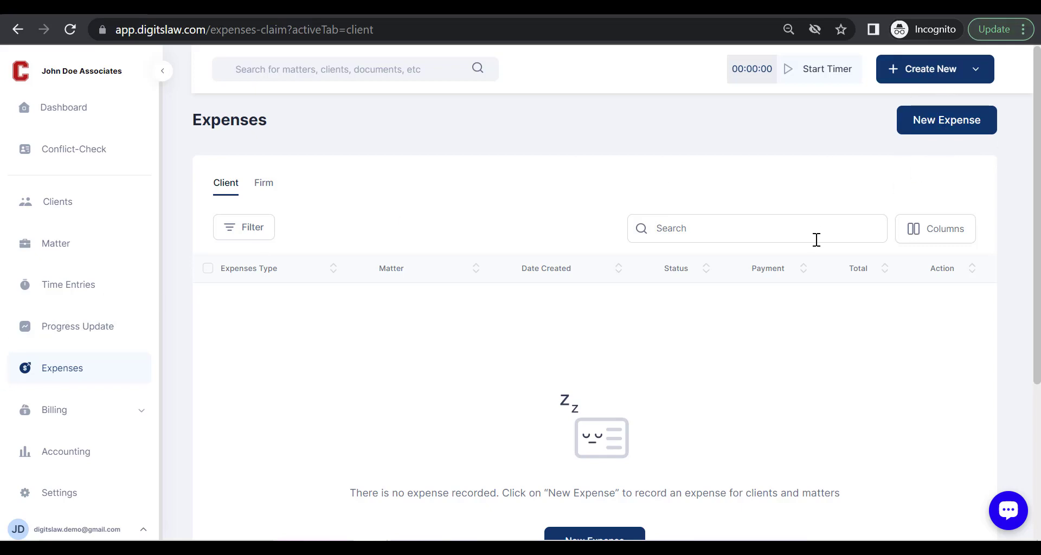
pyautogui.scroll(-1, 816, 240)
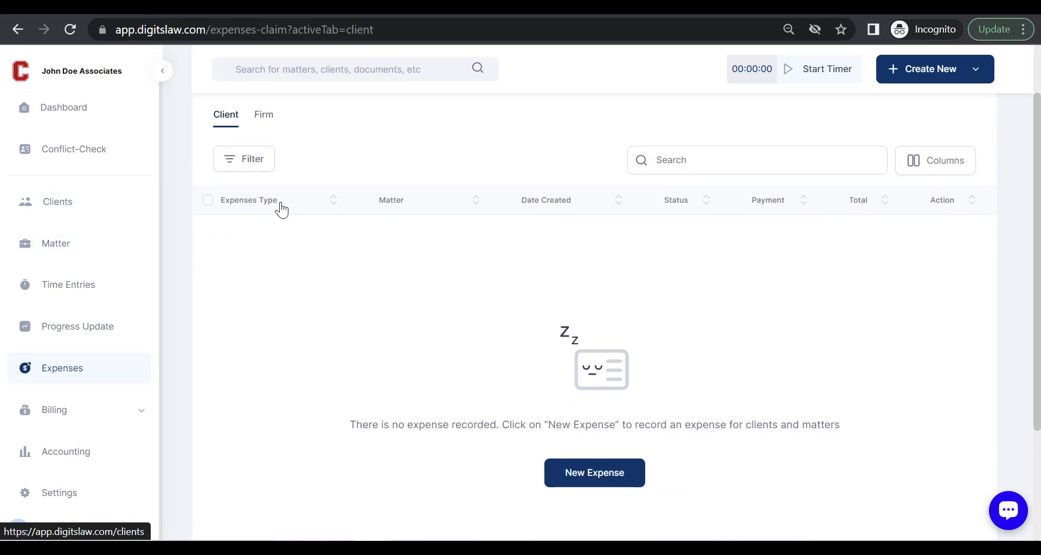
# Step: Start a new client expense linked to White Bright Inc and its TN Visa immigration matter
pyautogui.scroll(1, 563, 196)
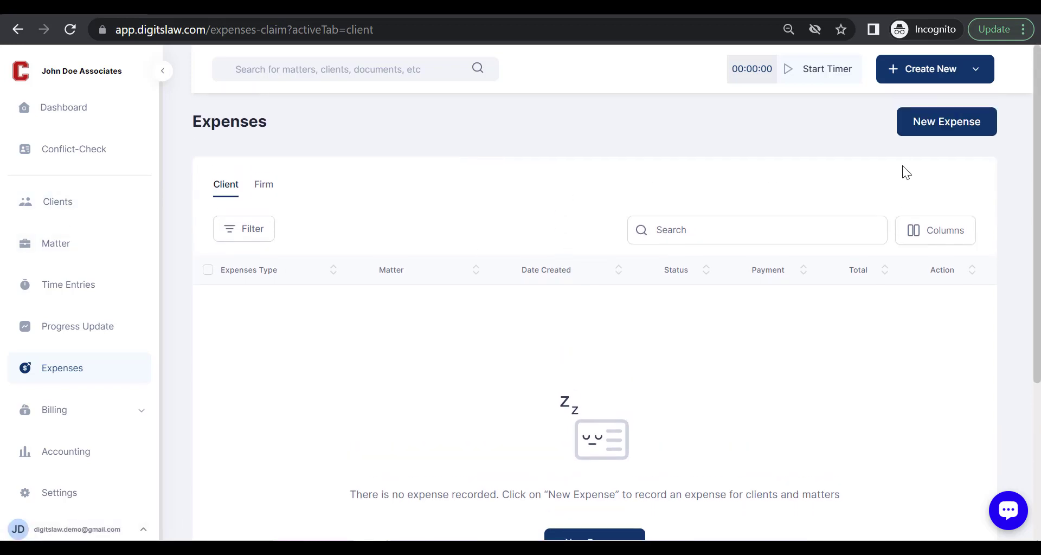
pyautogui.click(943, 133)
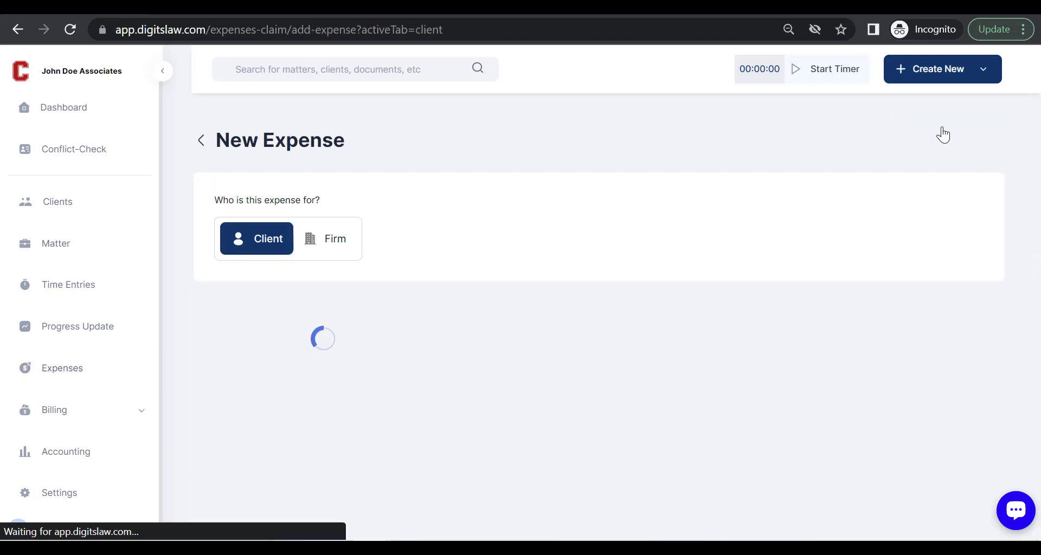
pyautogui.scroll(-1, 624, 317)
pyautogui.scroll(1, 623, 317)
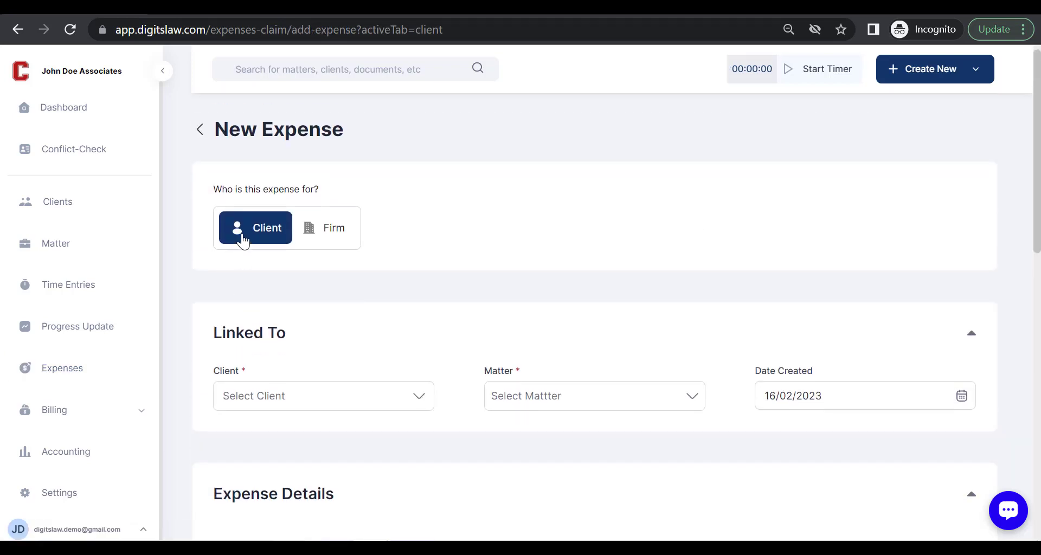
pyautogui.scroll(-3, 353, 379)
pyautogui.click(357, 208)
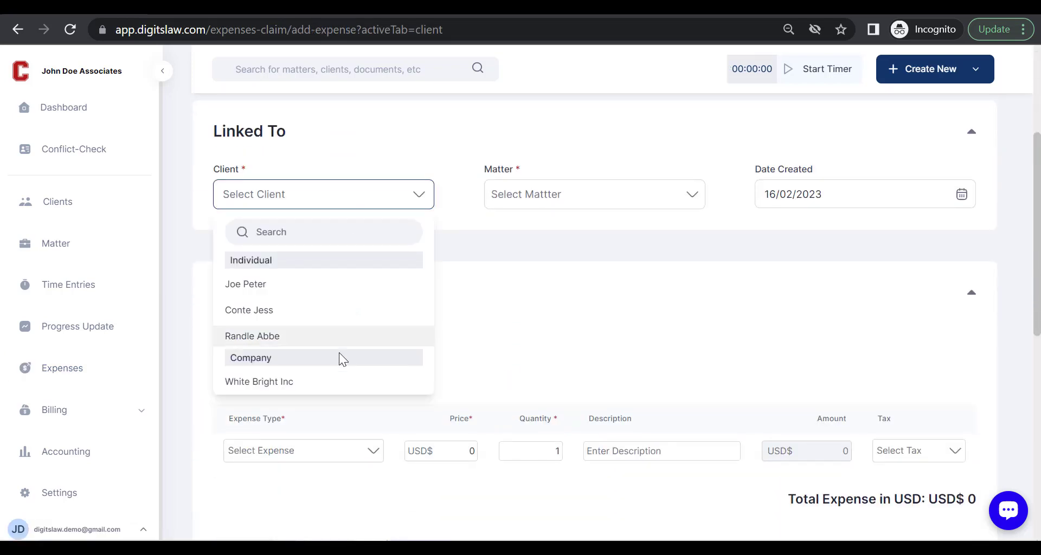
pyautogui.click(314, 384)
pyautogui.scroll(-1, 523, 332)
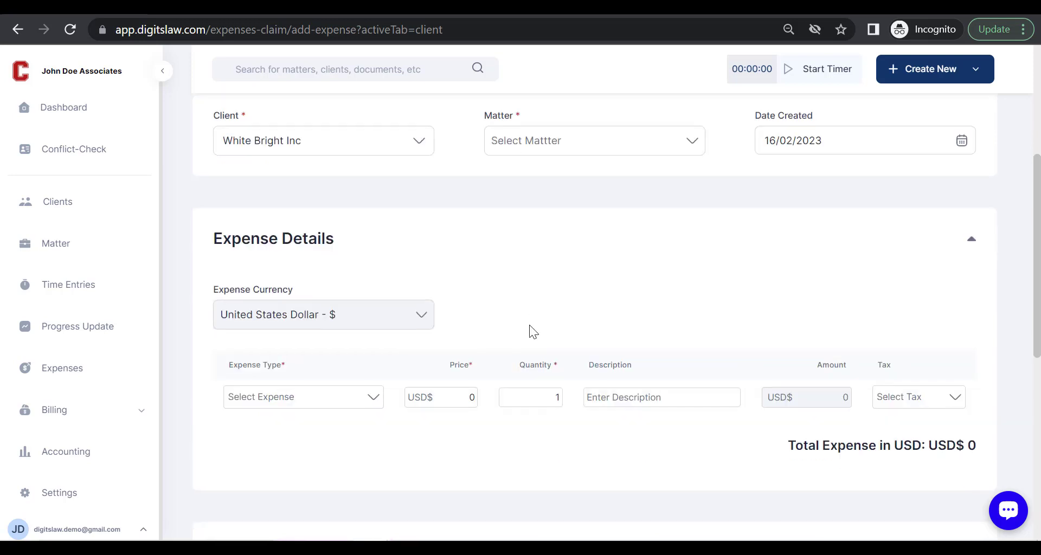
pyautogui.click(561, 143)
pyautogui.click(561, 228)
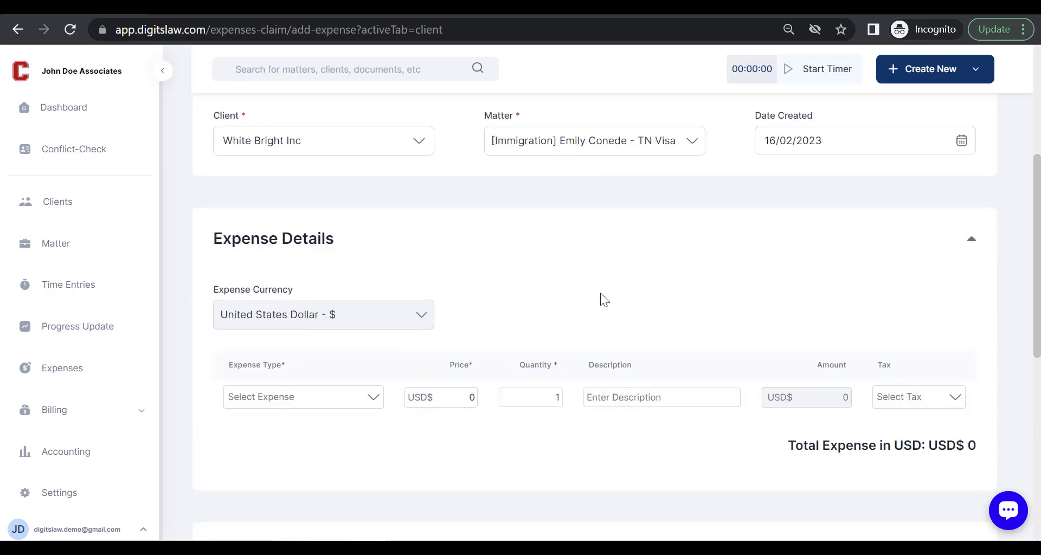
# Step: Choose Agency Fee as the expense type and set its price to USD 4,250
pyautogui.scroll(-2, 600, 293)
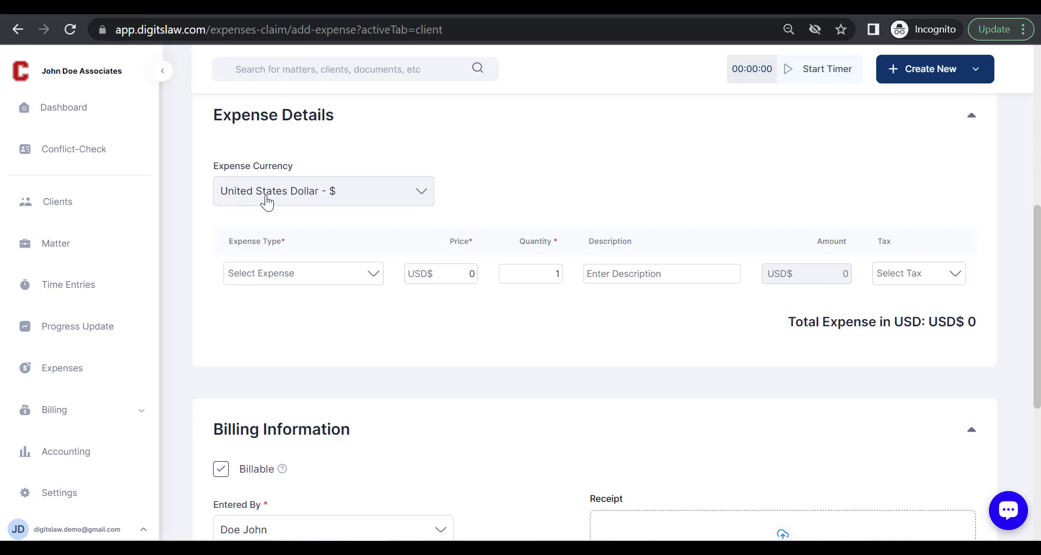
pyautogui.scroll(-2, 298, 274)
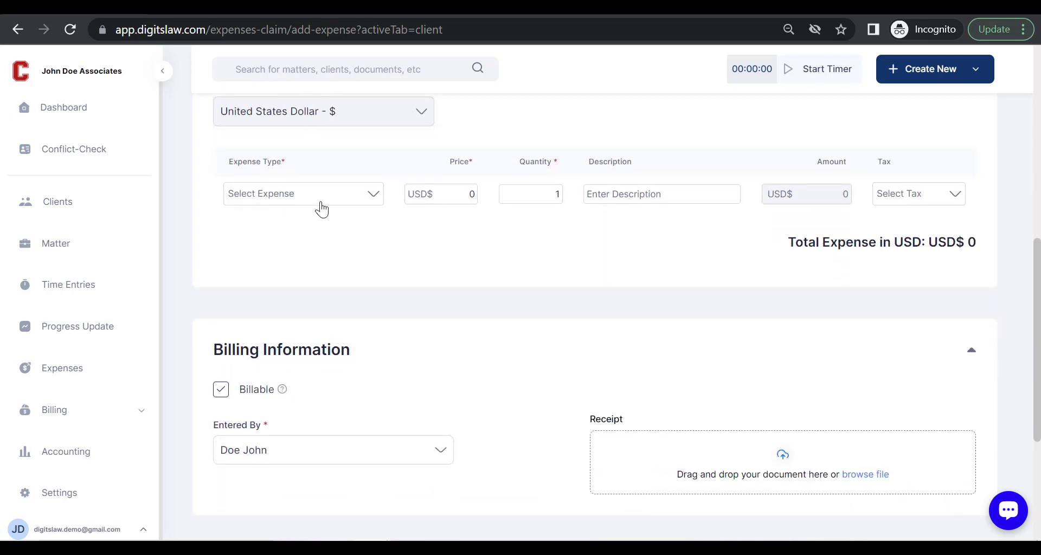
pyautogui.click(320, 198)
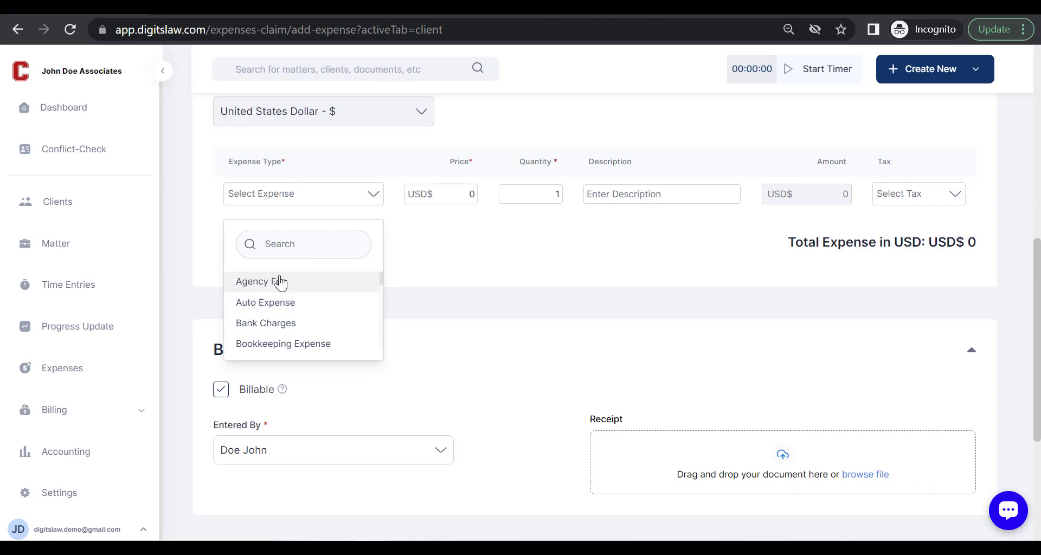
pyautogui.scroll(-1, 307, 299)
pyautogui.scroll(1, 307, 300)
pyautogui.click(293, 282)
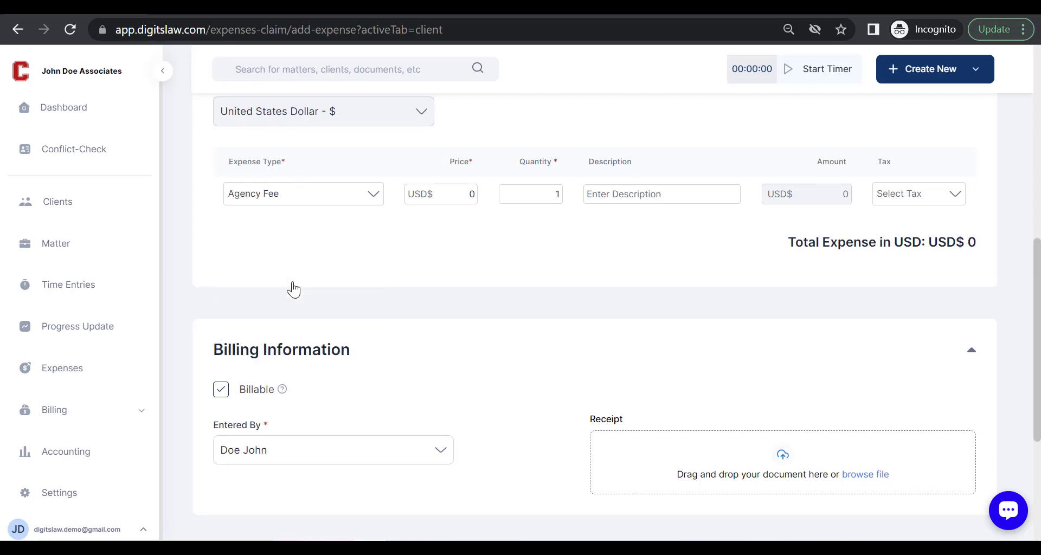
pyautogui.click(467, 191)
pyautogui.write('450')
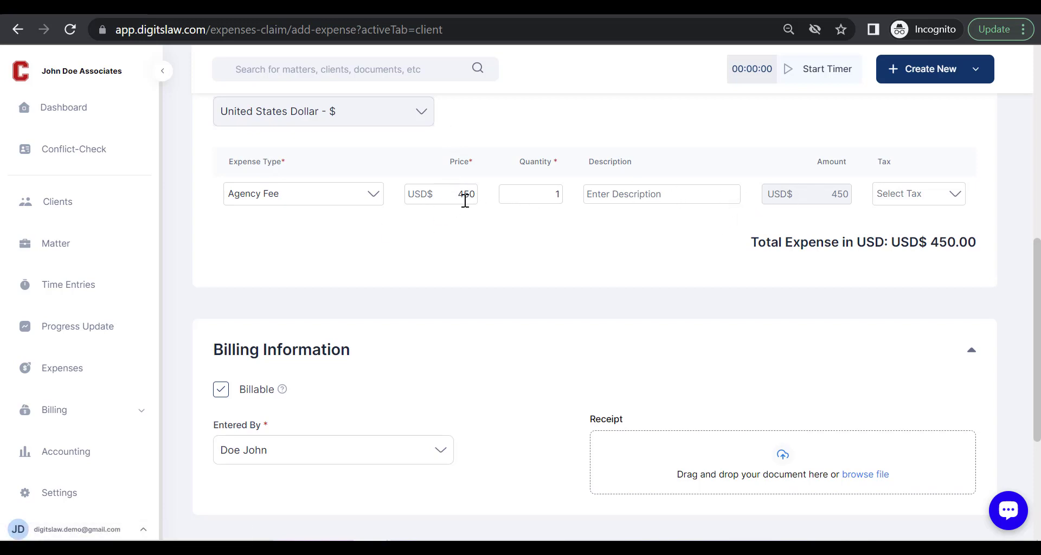
pyautogui.write('2')
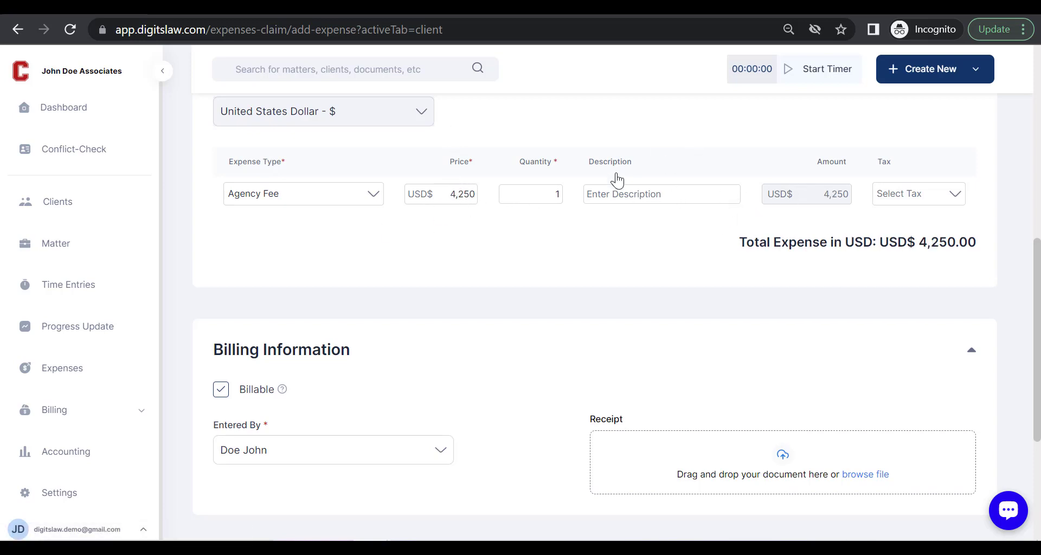
# Step: Review the tax options, billing and payment sections of the Agency Fee expense, and save it
pyautogui.click(929, 200)
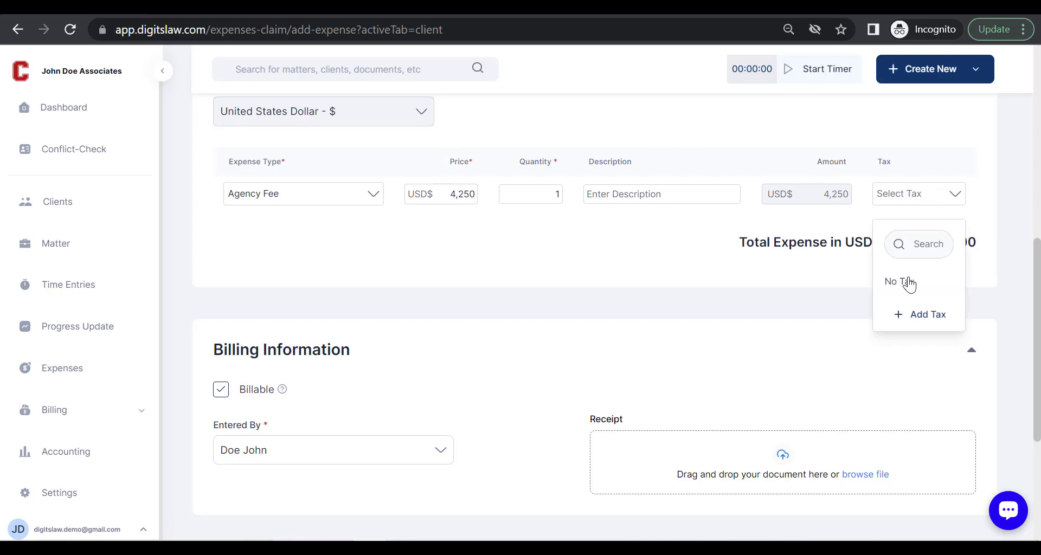
pyautogui.click(900, 196)
pyautogui.scroll(-5, 525, 367)
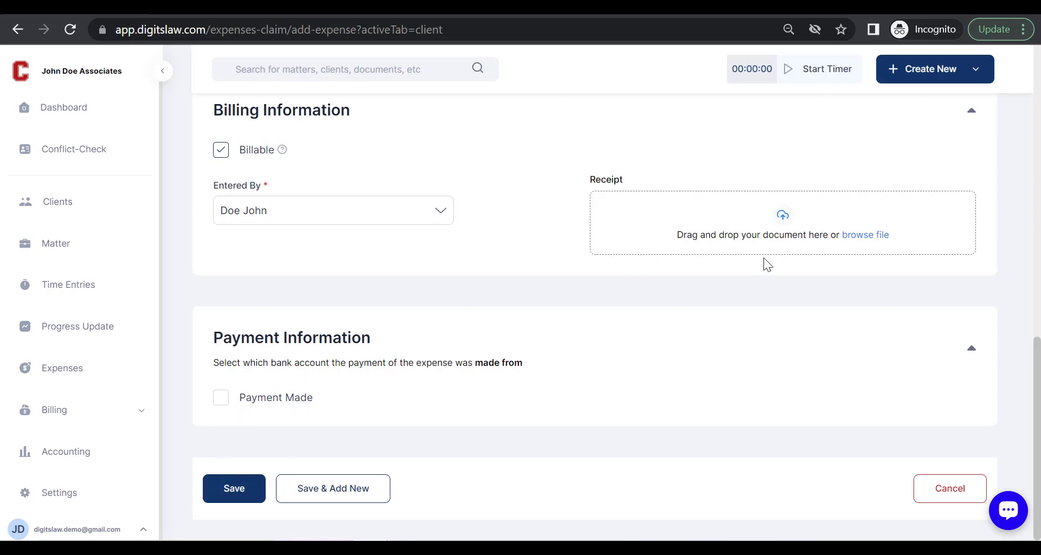
pyautogui.scroll(8, 629, 255)
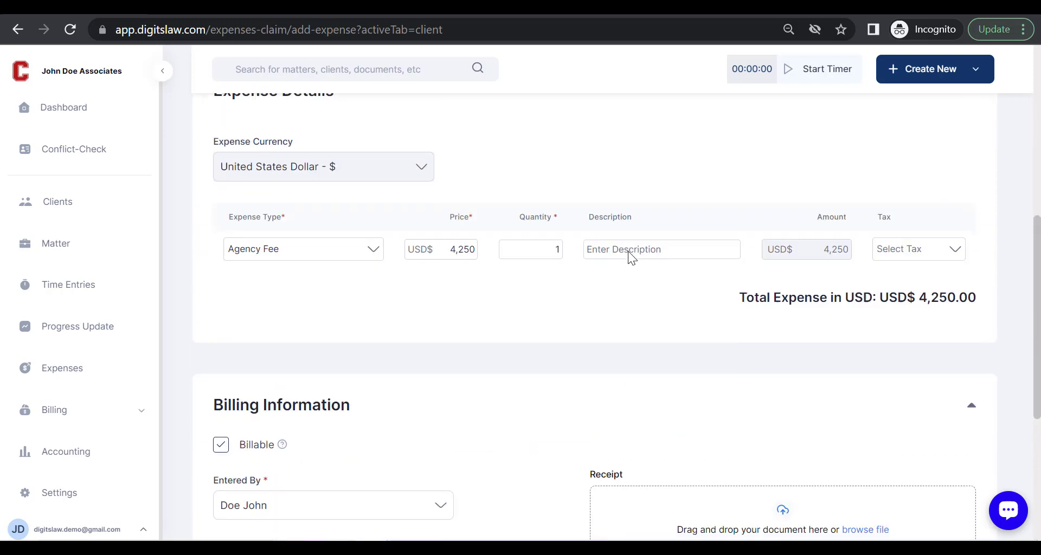
pyautogui.scroll(-5, 629, 255)
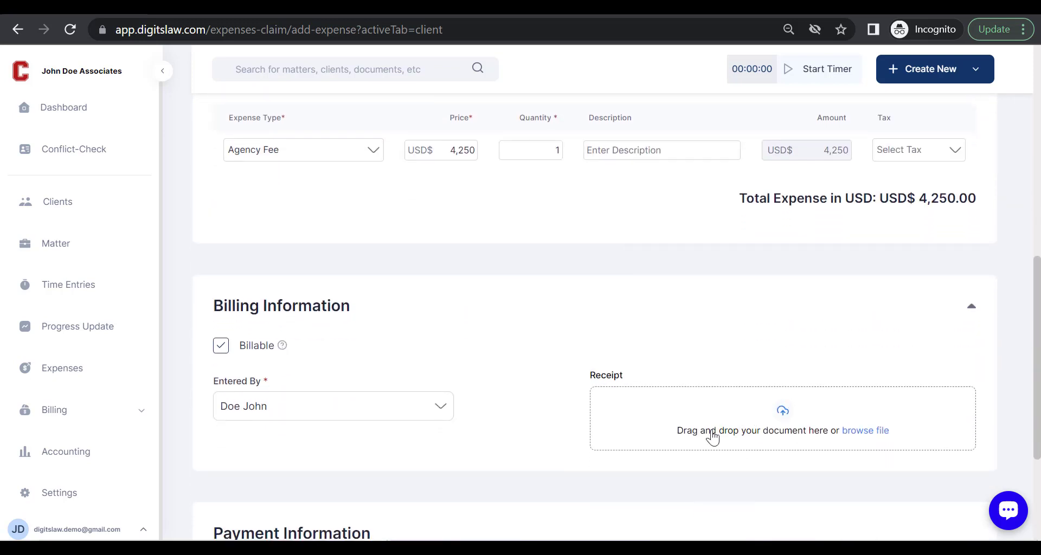
pyautogui.scroll(6, 744, 441)
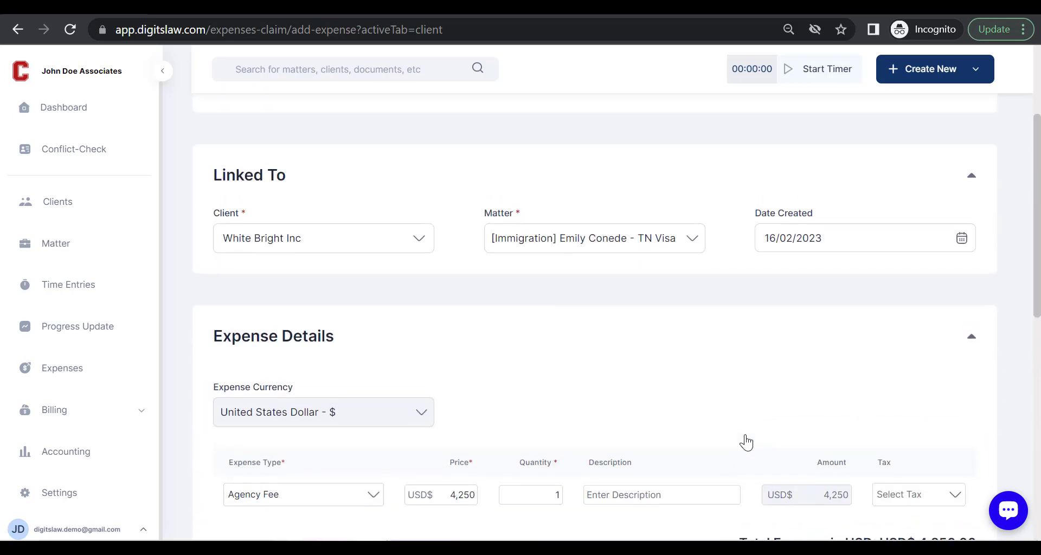
pyautogui.scroll(-8, 746, 442)
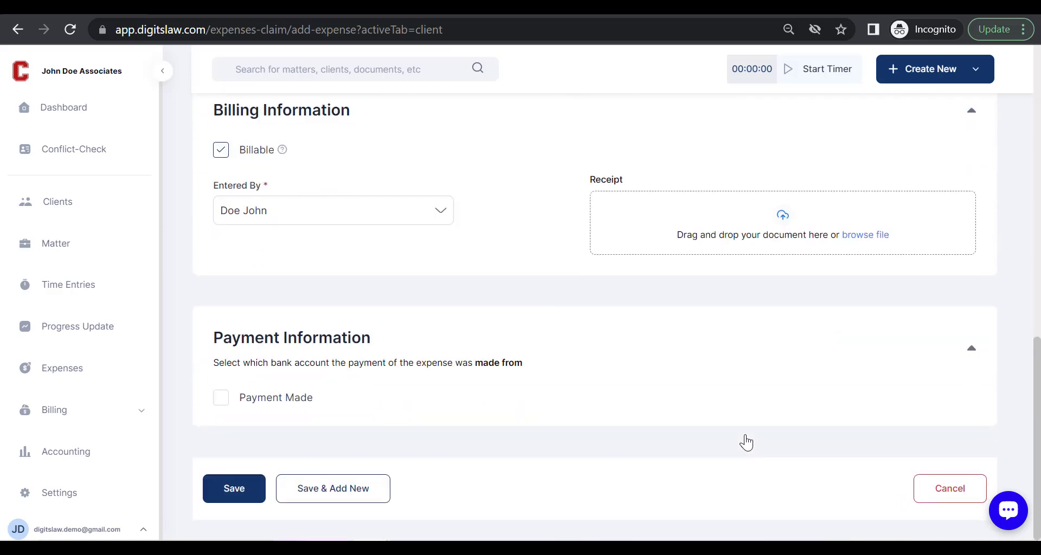
pyautogui.click(233, 494)
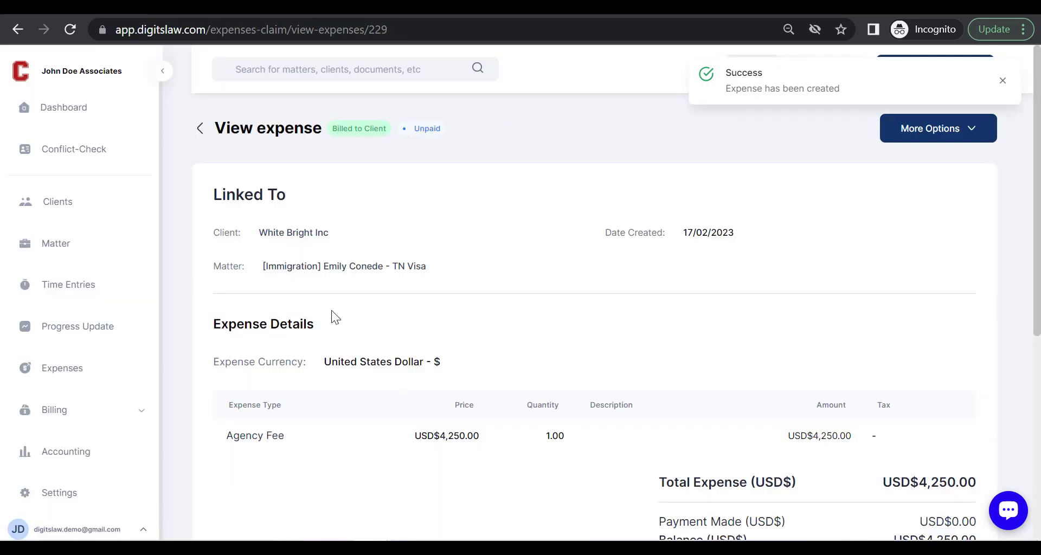
# Step: Review the saved Agency Fee expense's details and return to the client expenses list
pyautogui.scroll(-3, 332, 313)
pyautogui.scroll(-3, 607, 436)
pyautogui.scroll(5, 606, 437)
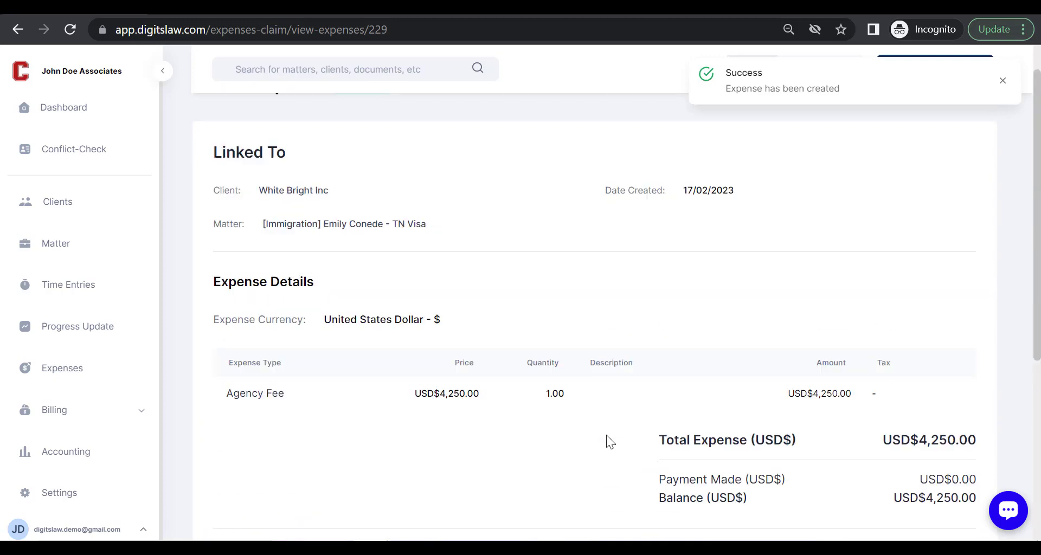
pyautogui.scroll(1, 607, 436)
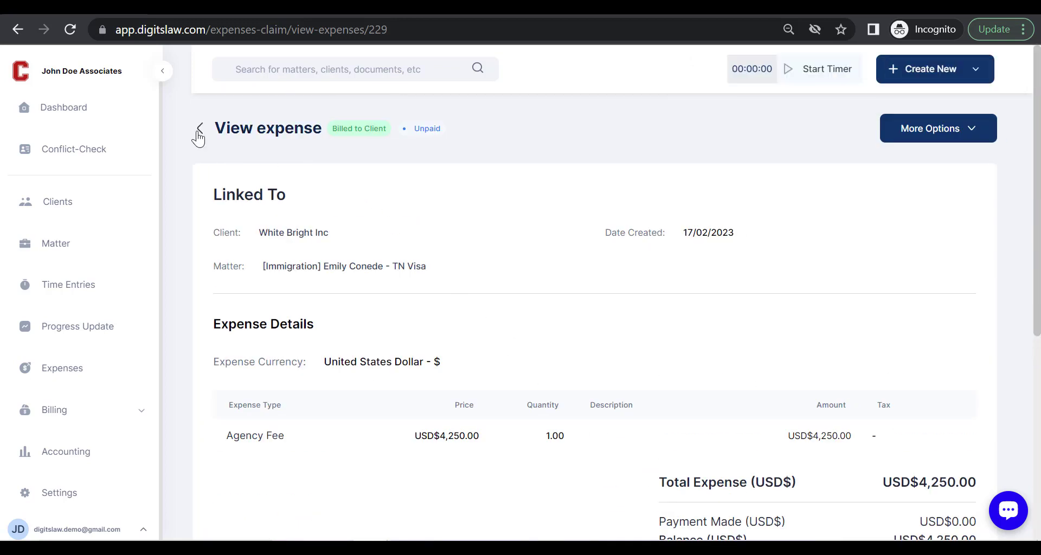
pyautogui.click(200, 129)
pyautogui.click(198, 139)
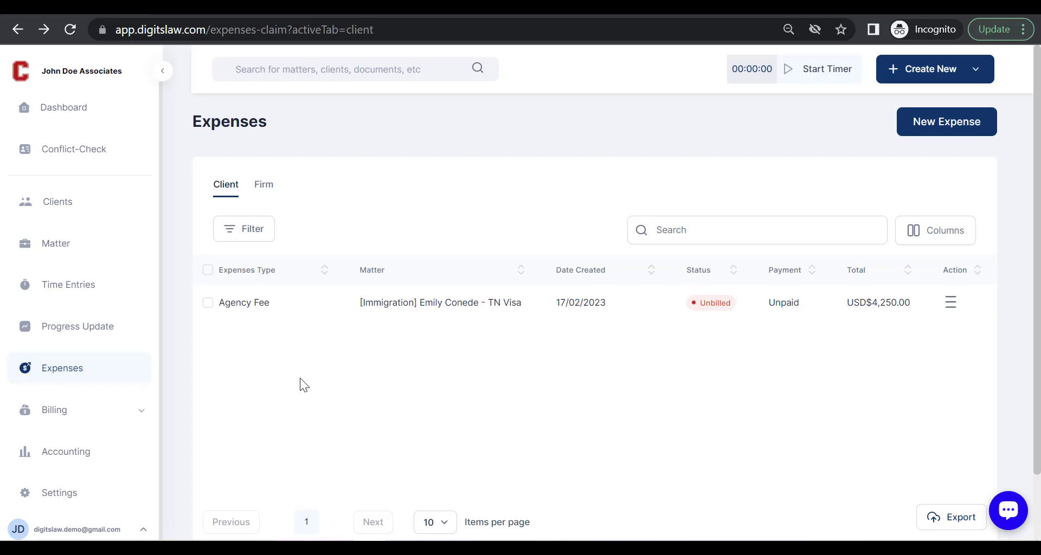
# Step: Open the White Bright Inc client record and examine its overview figures, matter information and Time Spent chart
pyautogui.click(80, 216)
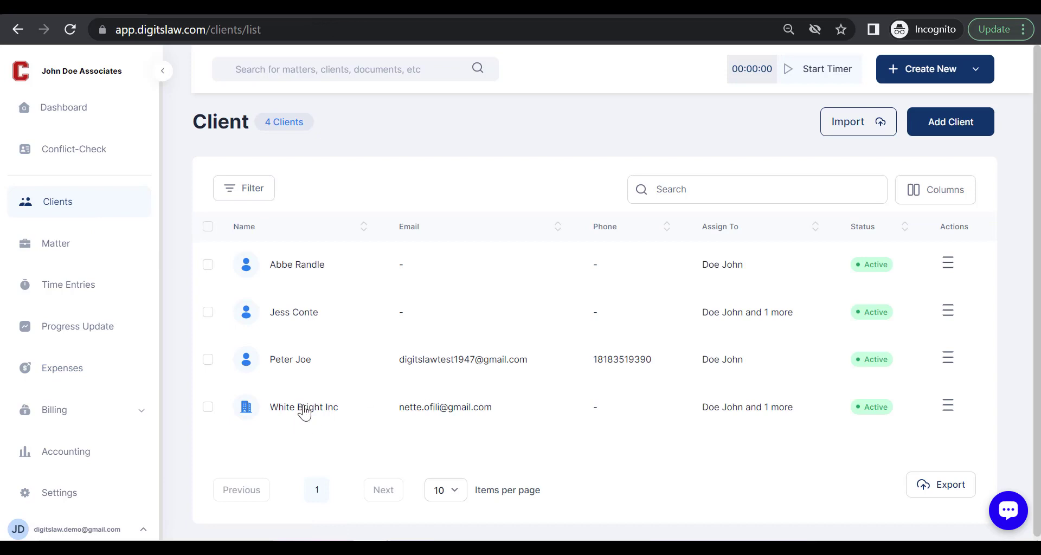
pyautogui.click(328, 413)
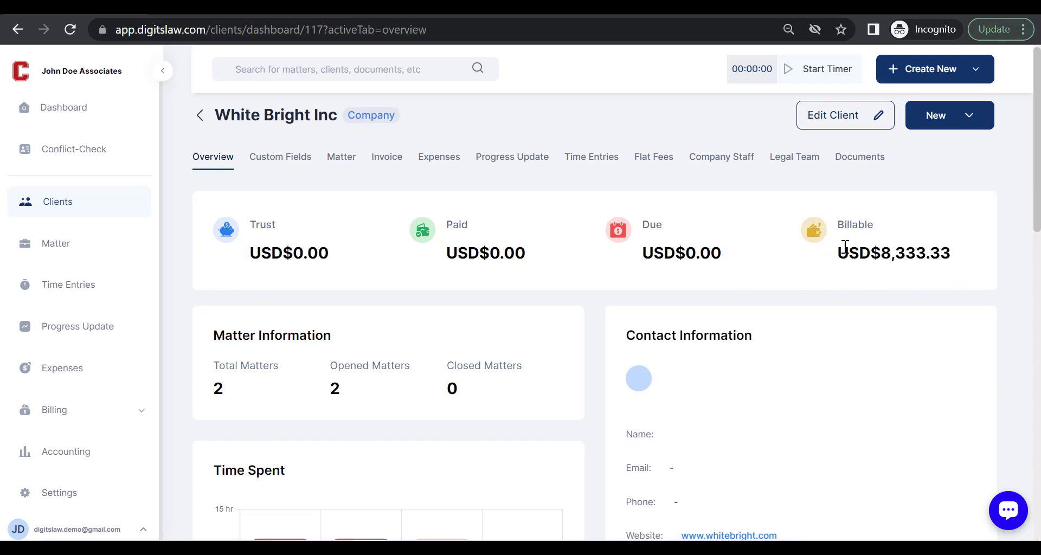
pyautogui.scroll(-3, 848, 302)
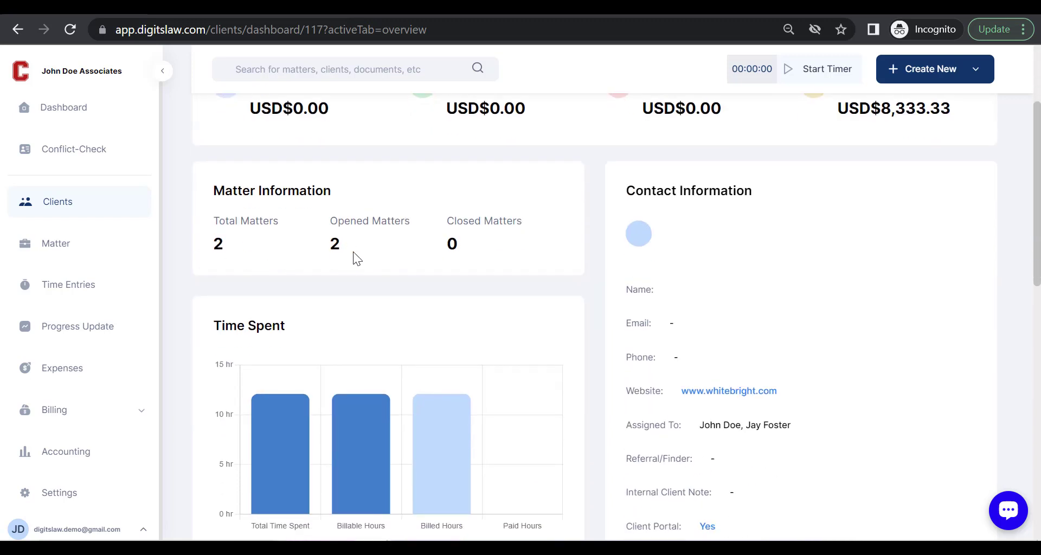
pyautogui.scroll(-2, 408, 259)
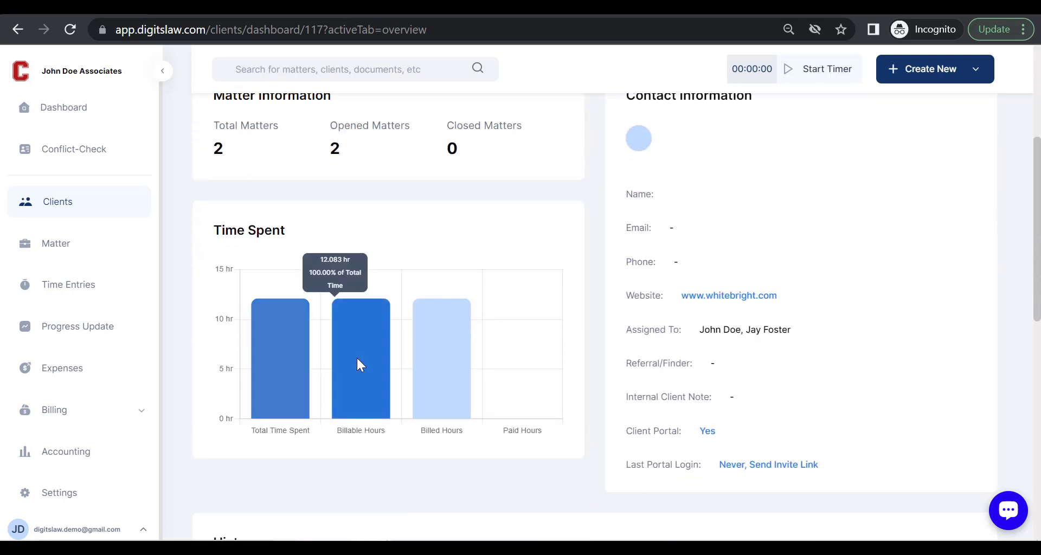
pyautogui.moveTo(295, 350)
pyautogui.moveTo(381, 337)
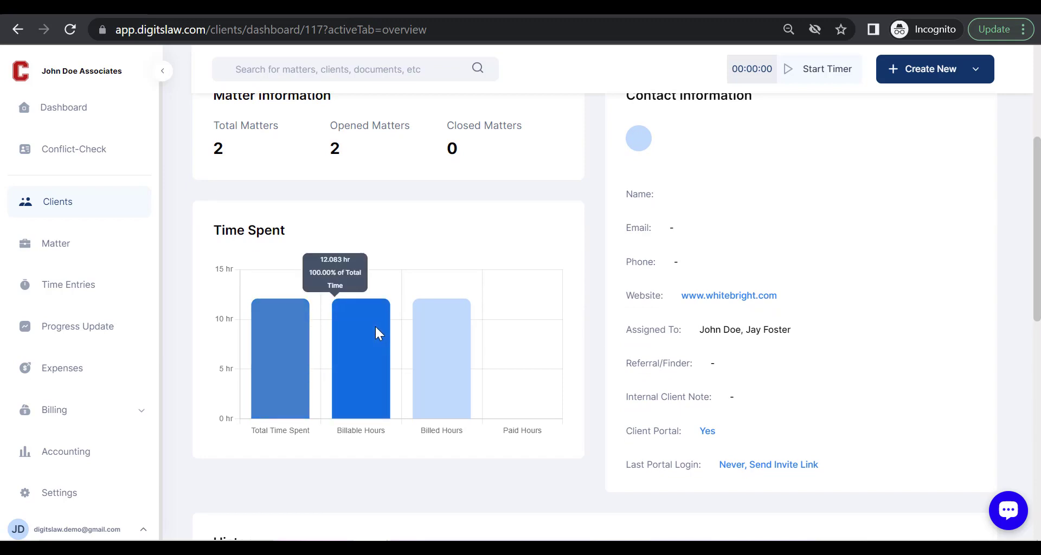
pyautogui.scroll(5, 375, 325)
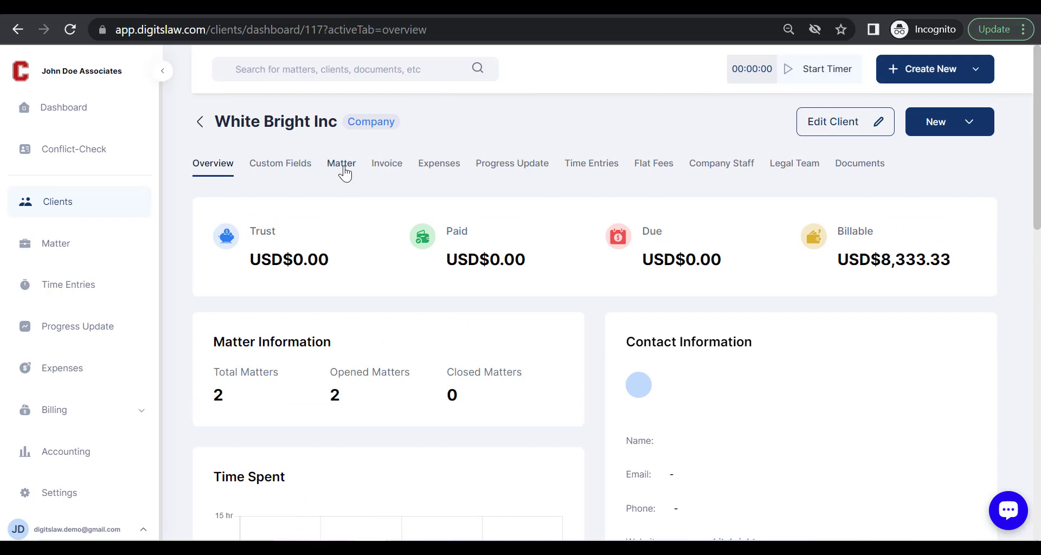
# Step: Examine White Bright Inc's matters, expenses, court updates, progress notes, time entries and flat fees
pyautogui.click(342, 165)
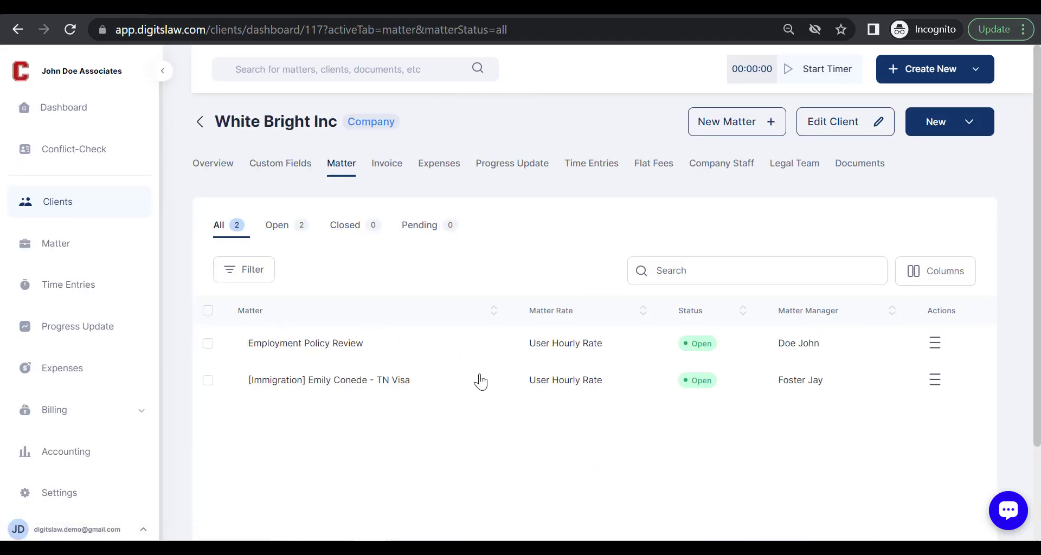
pyautogui.click(452, 181)
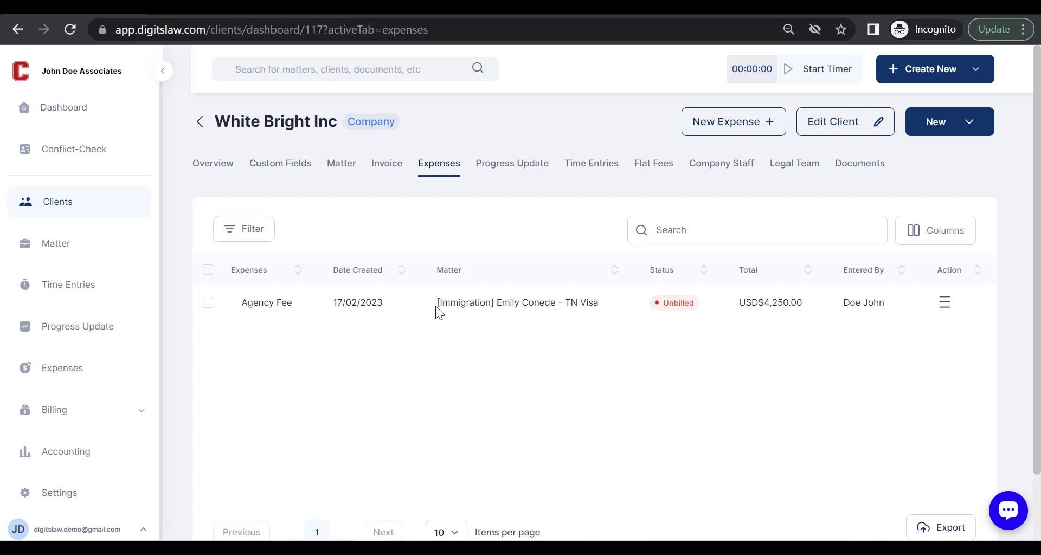
pyautogui.click(533, 165)
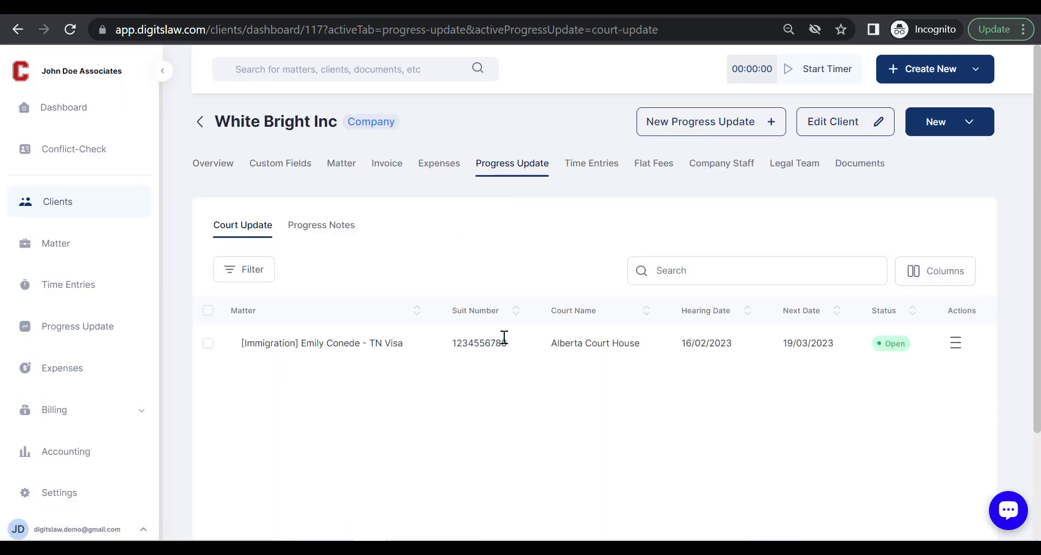
pyautogui.click(303, 234)
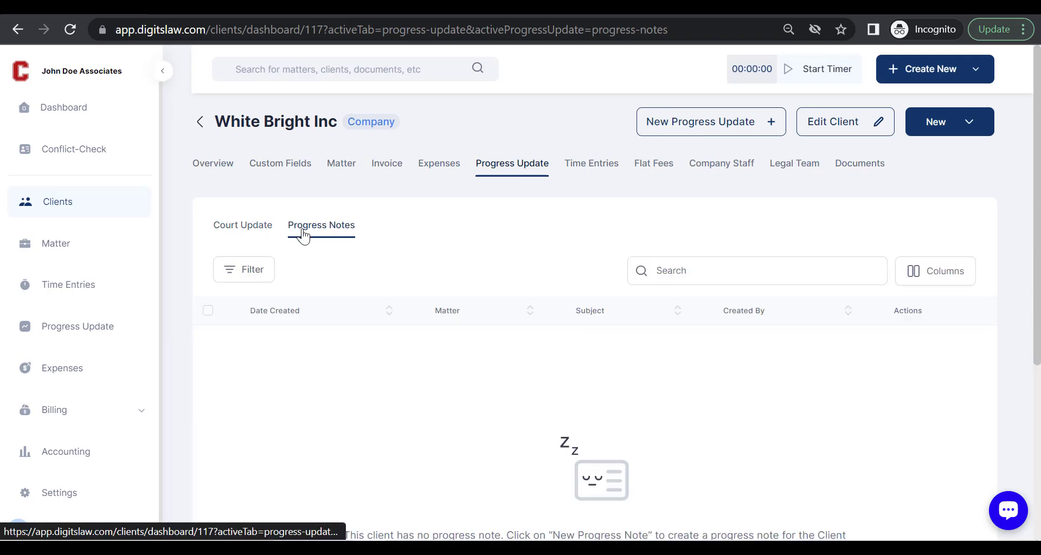
pyautogui.click(257, 230)
pyautogui.click(611, 171)
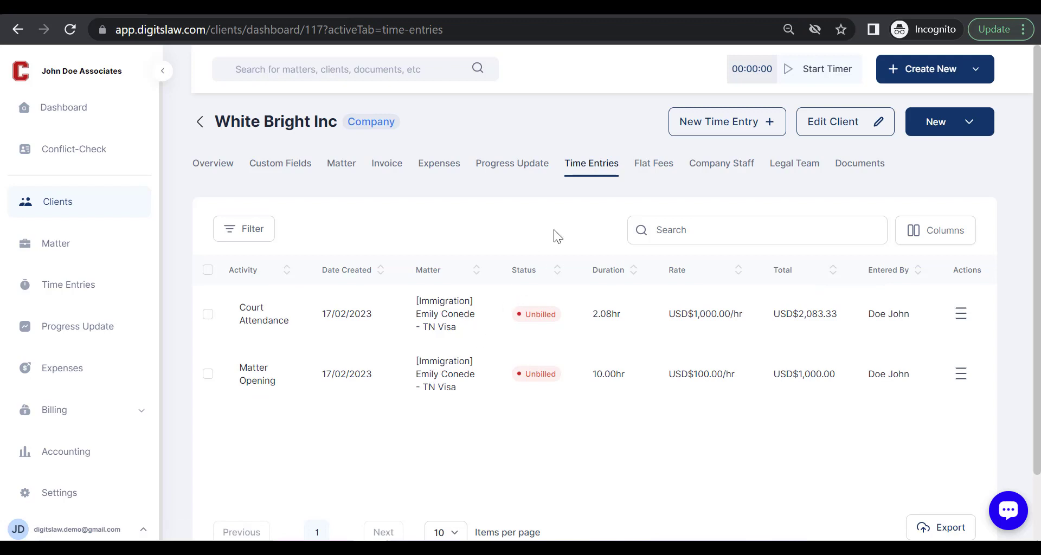
pyautogui.click(653, 165)
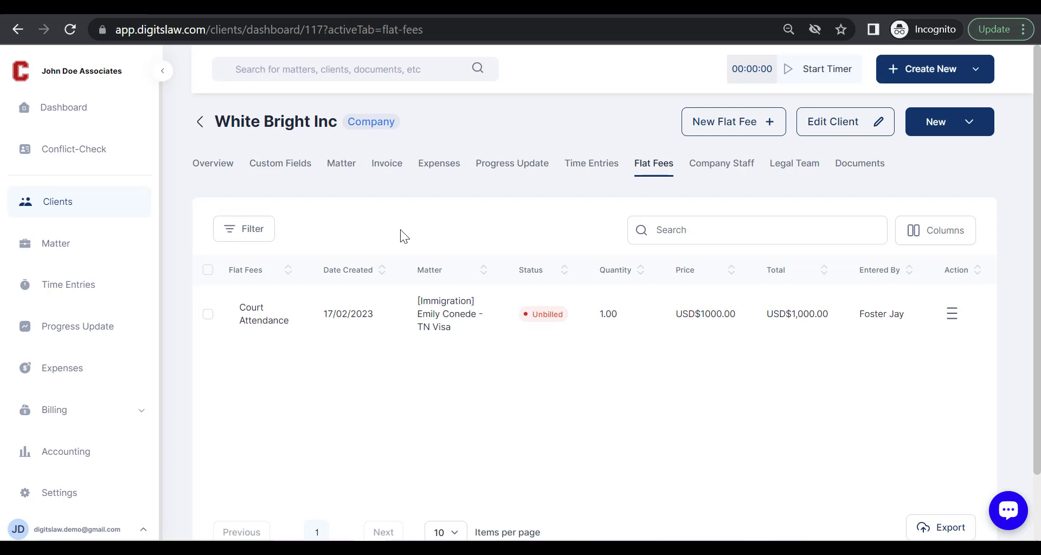
# Step: Open the firm-wide time entries page and view the entries recorded across all matters
pyautogui.click(75, 293)
pyautogui.scroll(-2, 461, 325)
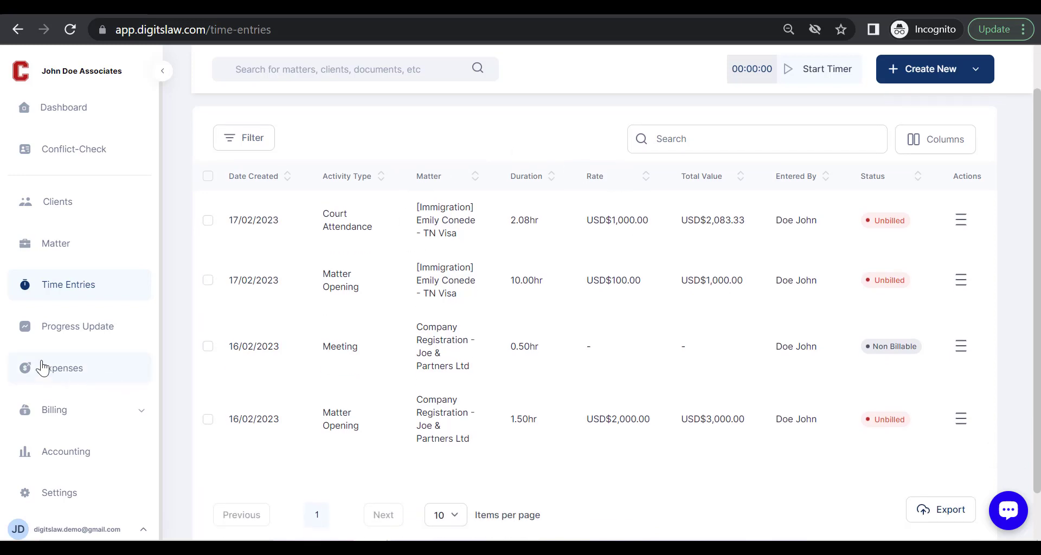
# Step: Open White Bright Inc's TN Visa immigration matter from the matters list and examine its overview and court updates
pyautogui.scroll(2, 77, 244)
pyautogui.click(67, 242)
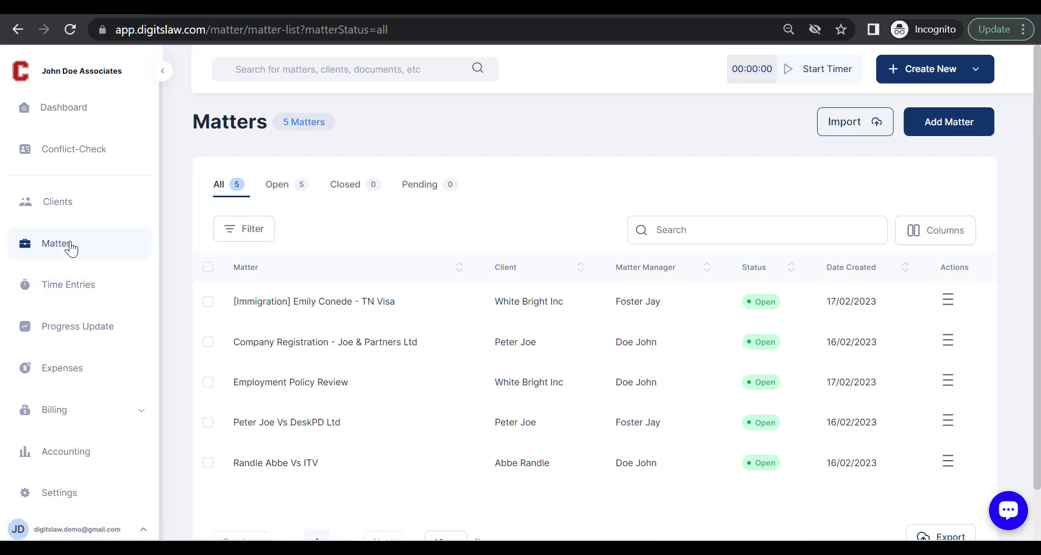
pyautogui.click(319, 306)
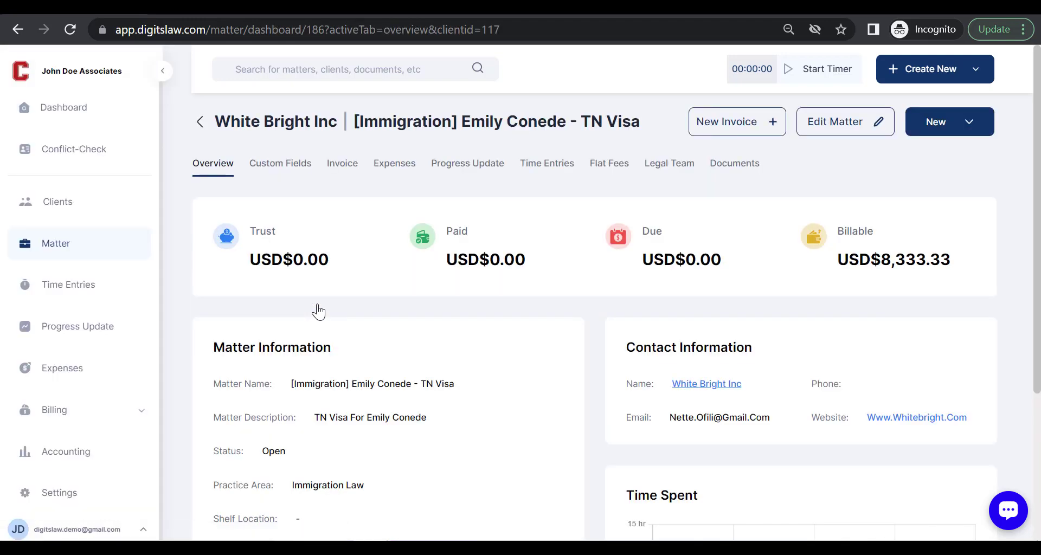
pyautogui.scroll(-2, 523, 260)
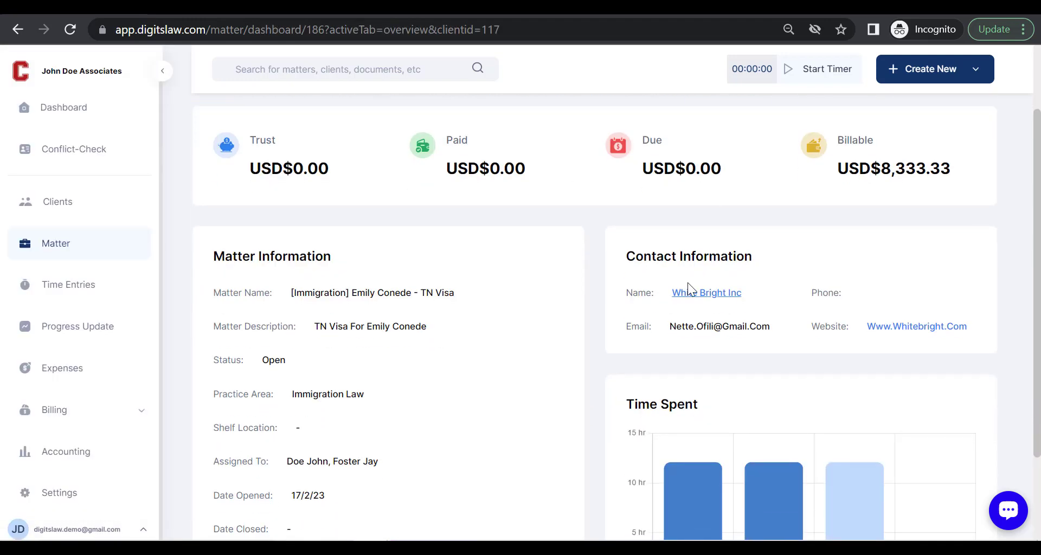
pyautogui.scroll(-2, 486, 301)
pyautogui.scroll(4, 486, 302)
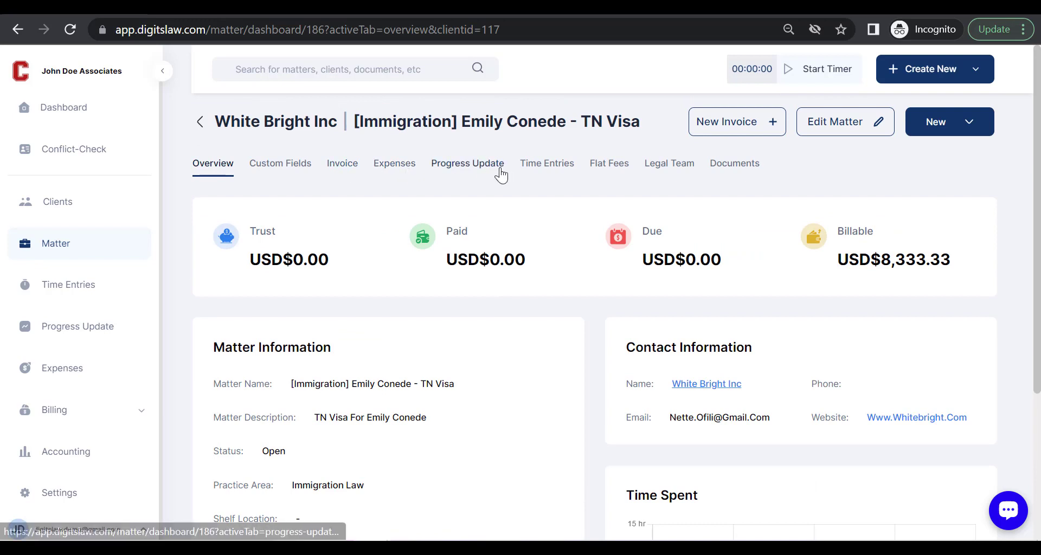
pyautogui.click(483, 170)
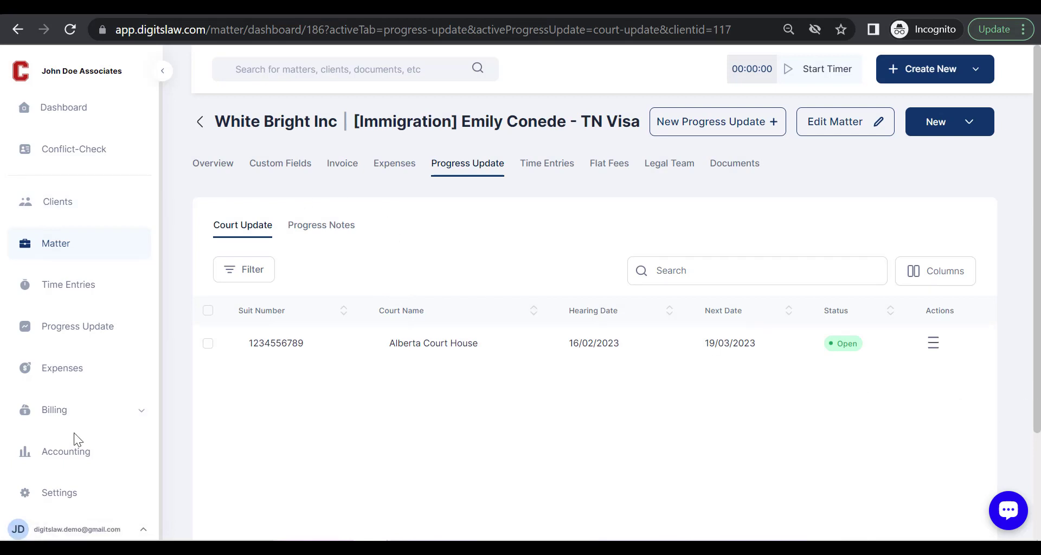
pyautogui.scroll(-1, 47, 450)
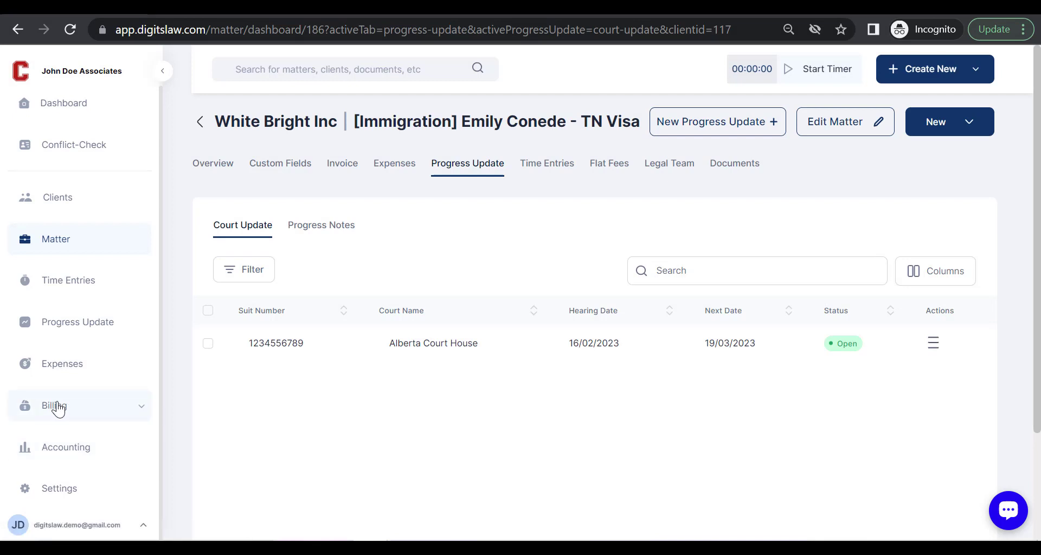